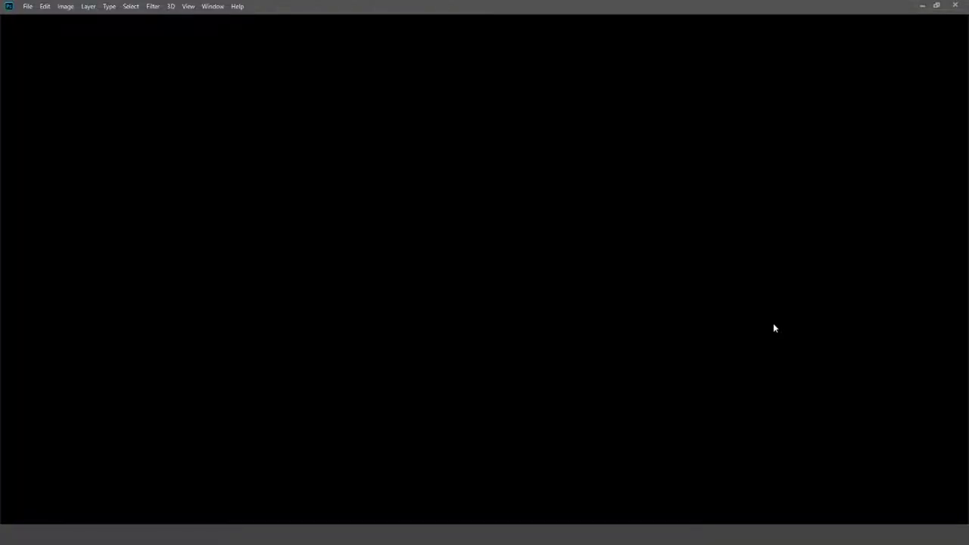
Open the New Document dialog from the Photoshop home screen with Ctrl+N.
key("ctrl+n")
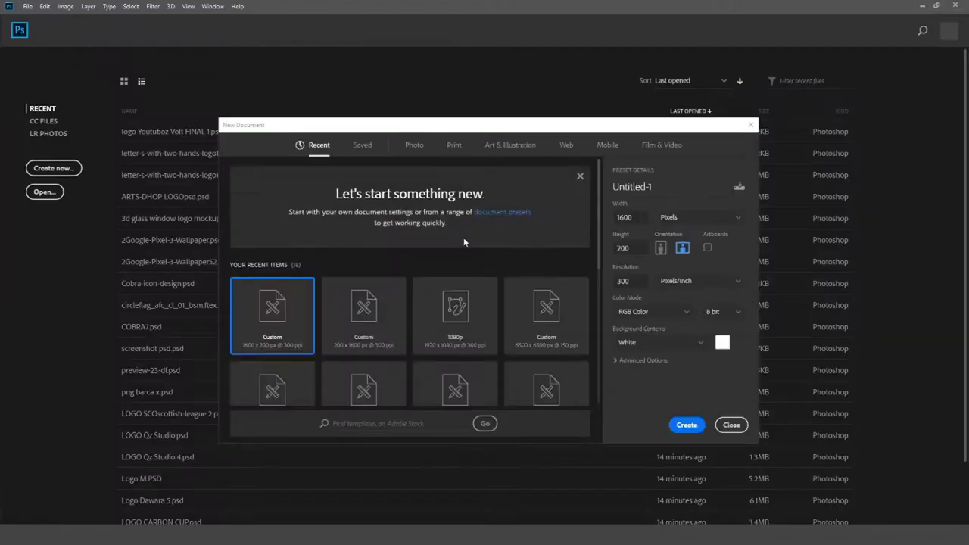
Create a 1920×1080 document, unlock Background as Layer 0, add empty Layer 1, select Ellipse Tool.
left_click(470, 328)
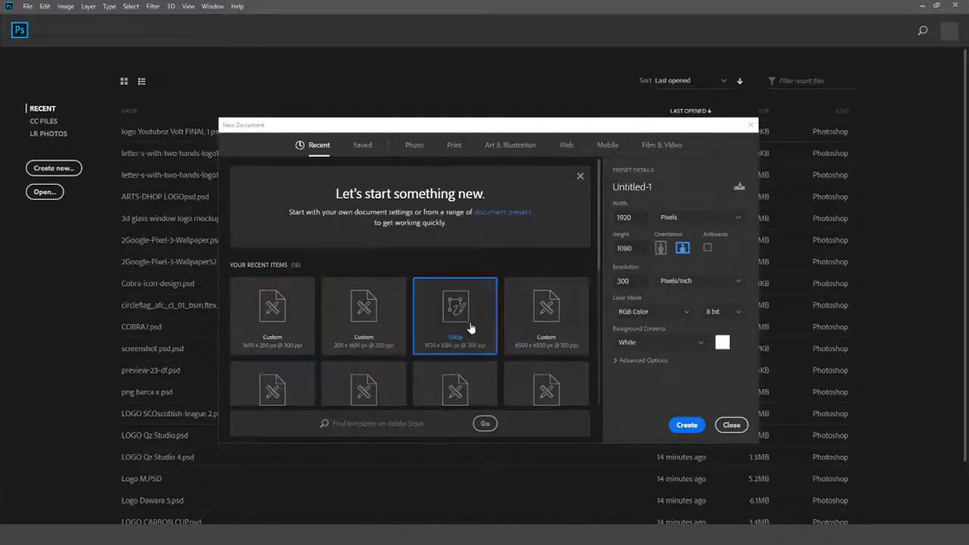
left_click(681, 426)
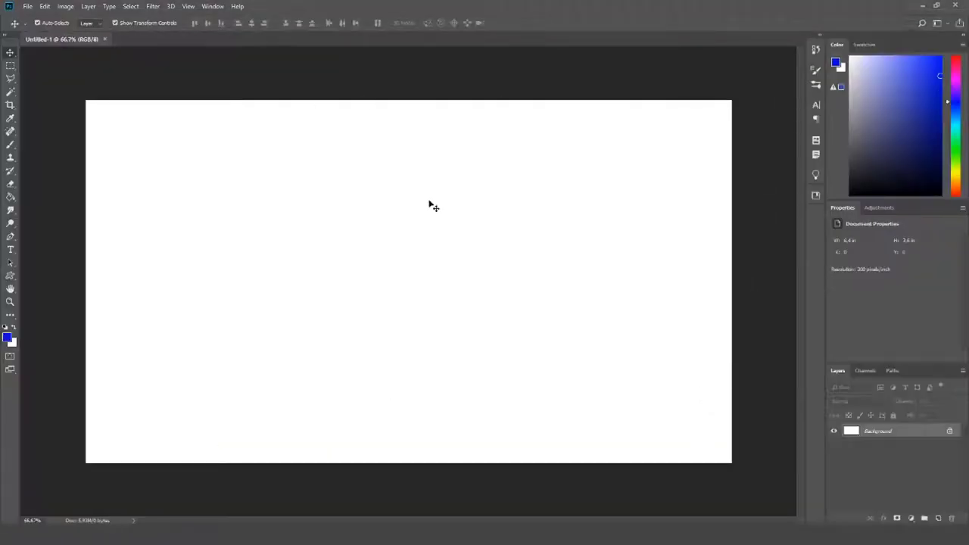
left_click(952, 432)
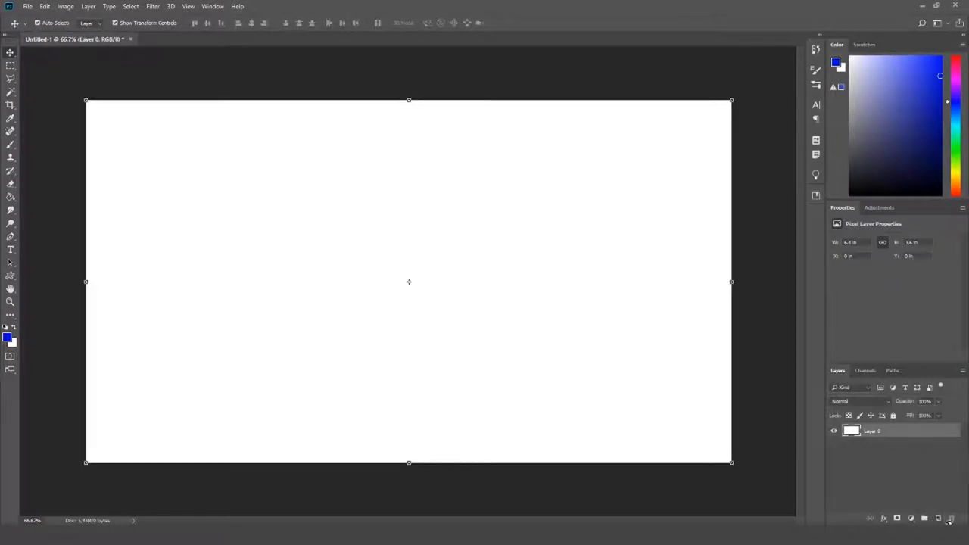
left_click(939, 519)
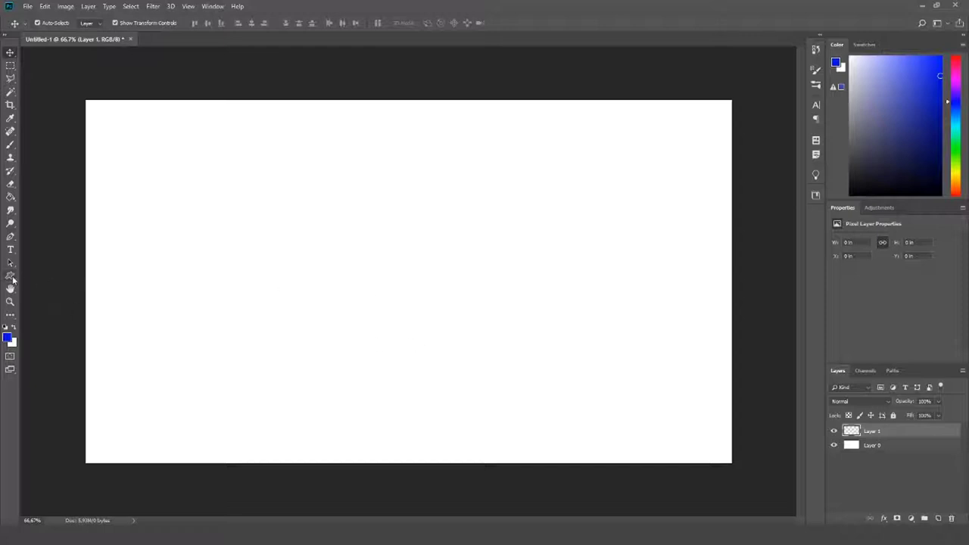
left_click(11, 277)
left_click(57, 299)
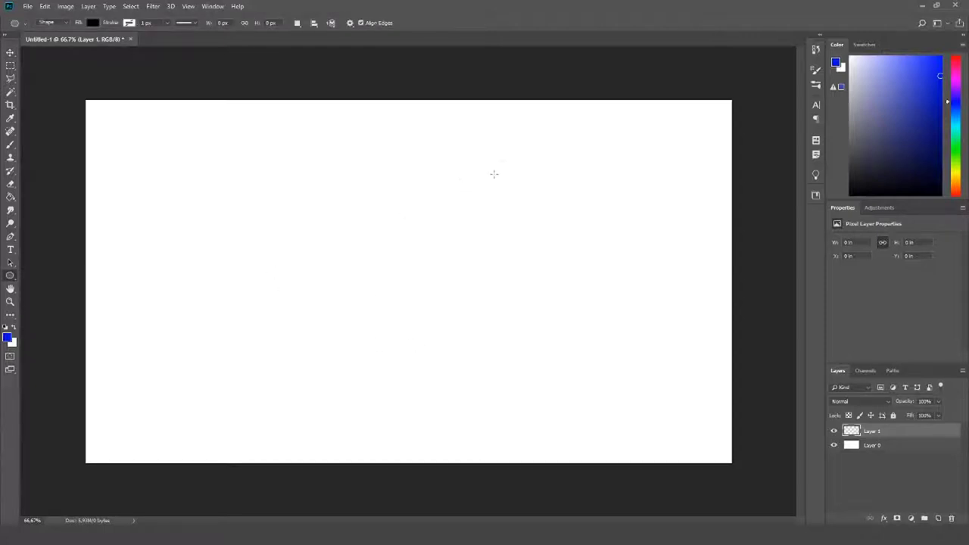
Draw a black circle (Ellipse 1) and move it into place on the canvas.
left_click_drag(520, 162, 349, 331)
left_click(10, 52)
left_click_drag(448, 206, 414, 207)
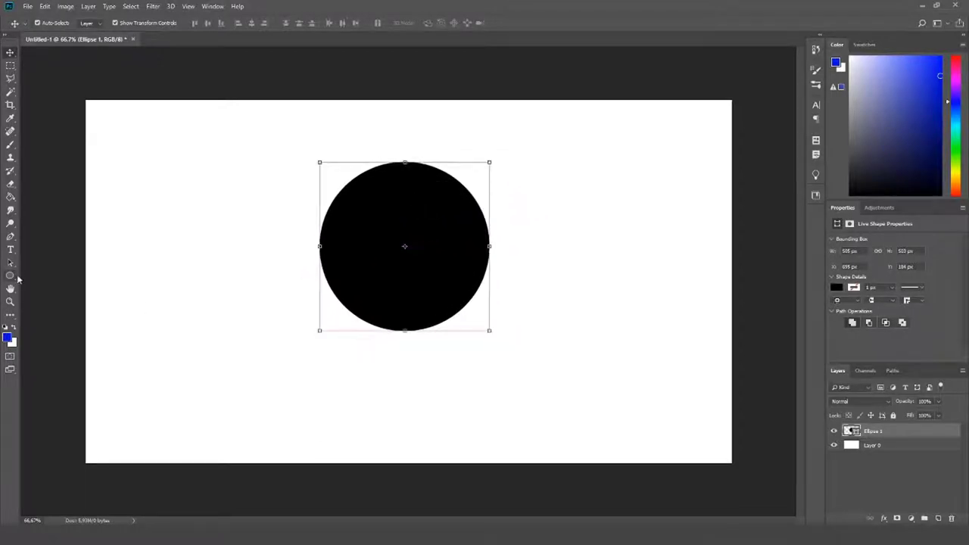
Draw the curved swoosh custom shape (Shape 1) to the right of the circle.
right_click(15, 277)
left_click(53, 324)
left_click(389, 23)
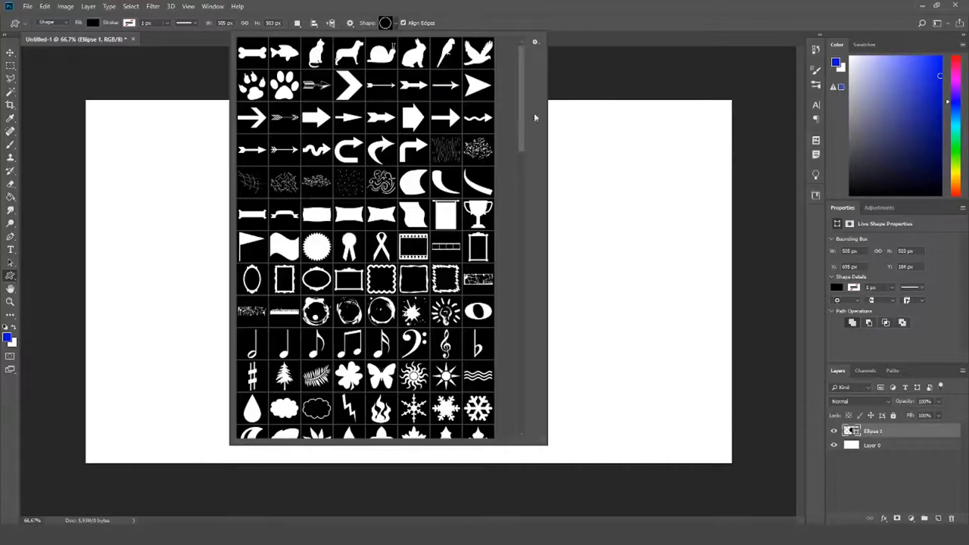
left_click_drag(524, 95, 507, 403)
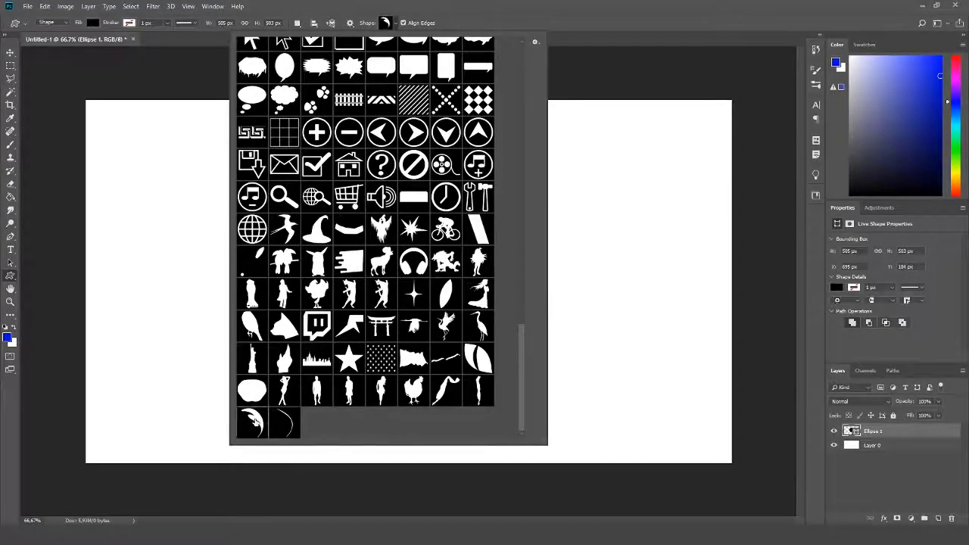
left_click(569, 245)
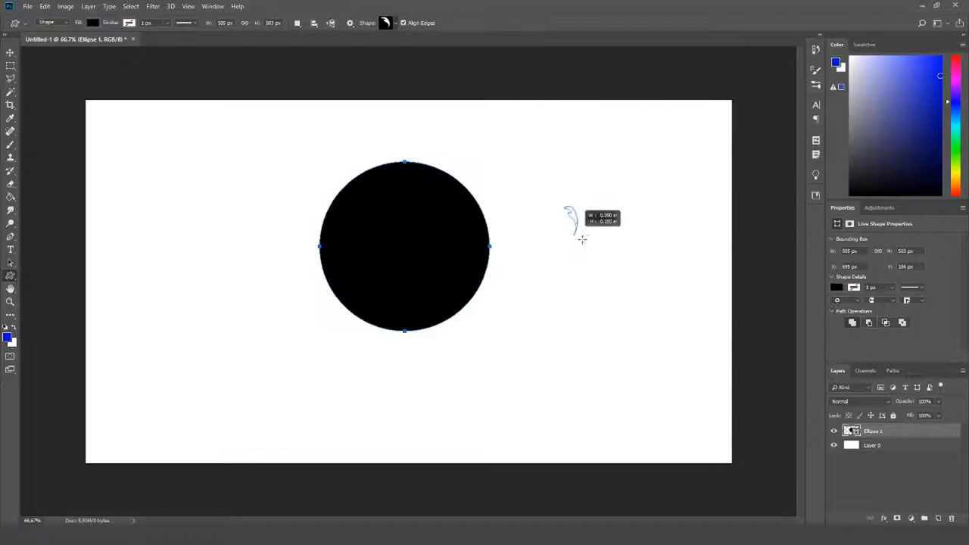
left_click_drag(619, 286, 672, 350)
Fill the swoosh white and move it onto the black circle.
left_click(93, 22)
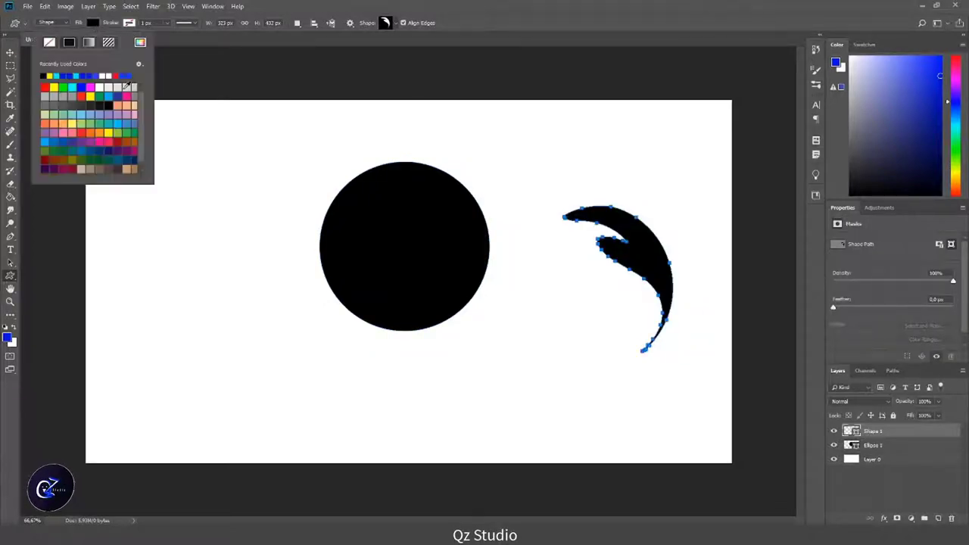
left_click(108, 76)
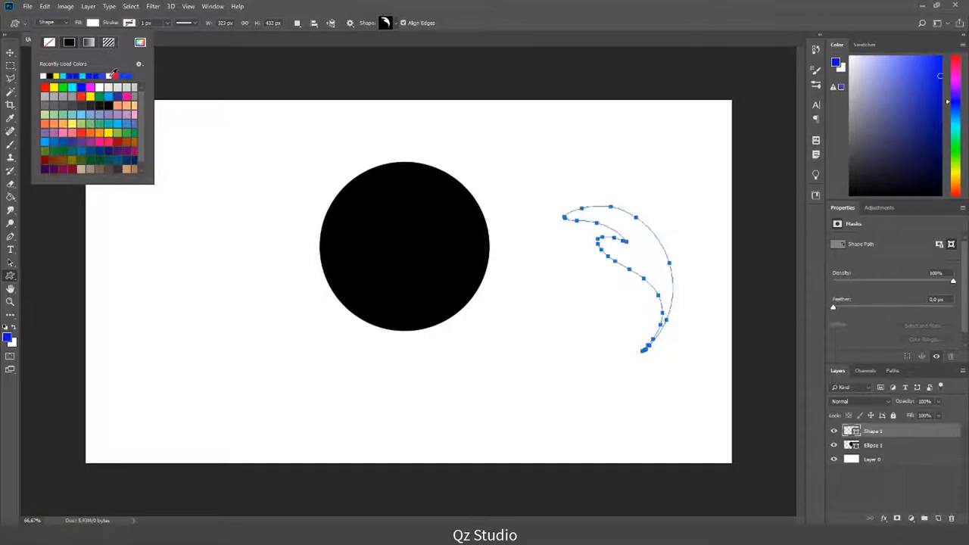
key("ctrl+t")
left_click_drag(634, 231, 446, 193)
scroll(446, 192, "up", 3)
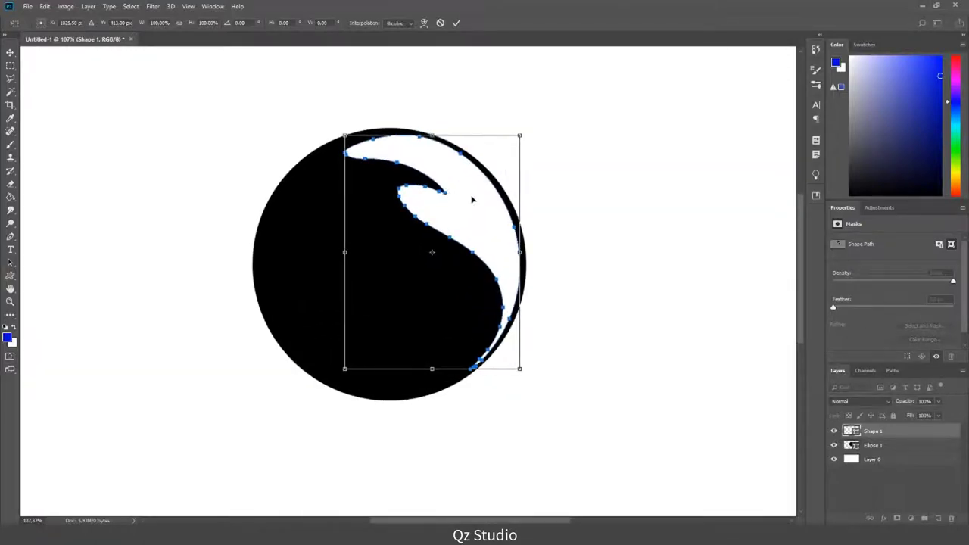
key("Return")
Copy the swoosh layer, rotating the copy 90° counter-clockwise and flipping it vertically.
left_click(433, 157)
left_click(904, 432)
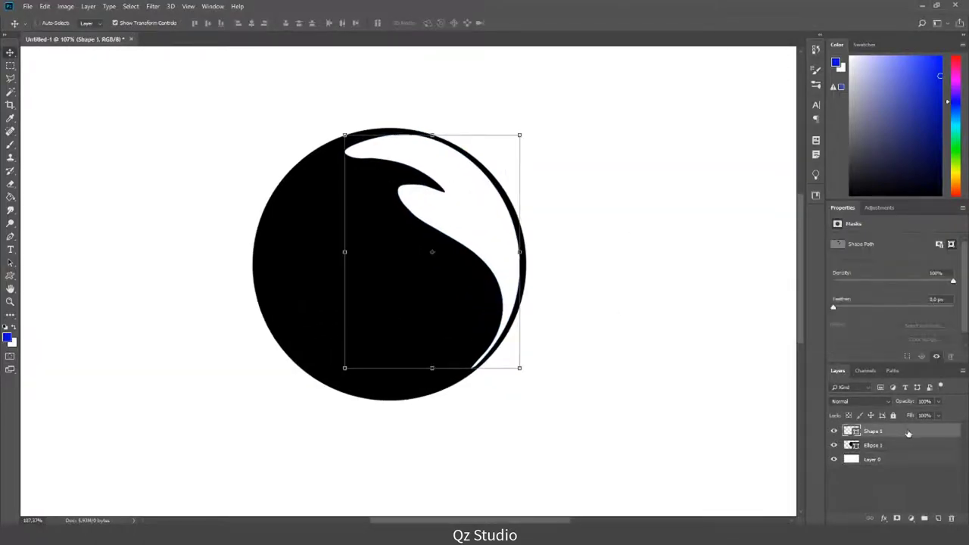
left_click(834, 446)
left_click(873, 445)
key("ctrl+t")
right_click(541, 242)
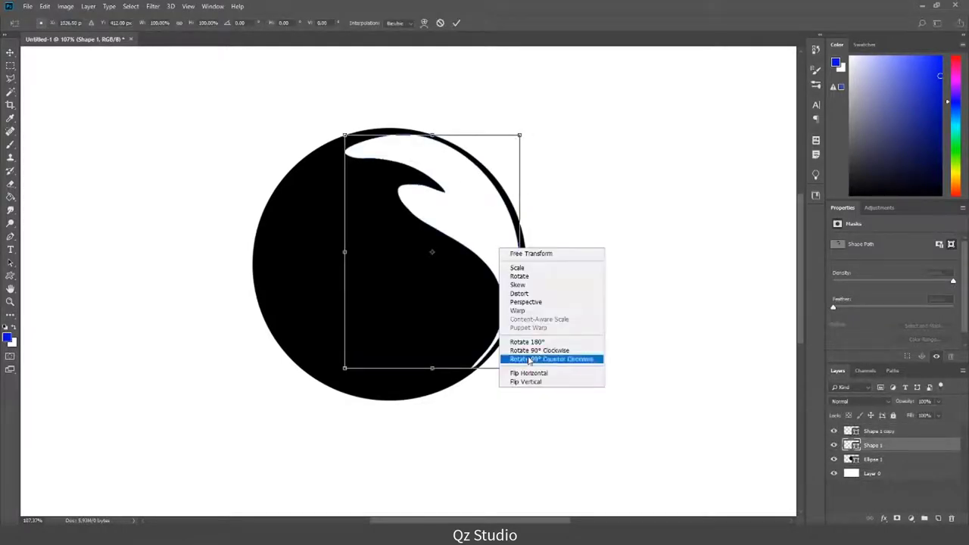
left_click(583, 359)
right_click(418, 218)
left_click(461, 352)
Position and tilt the flipped swoosh in the circle's lower-left to complete the S.
left_click_drag(414, 271, 359, 324)
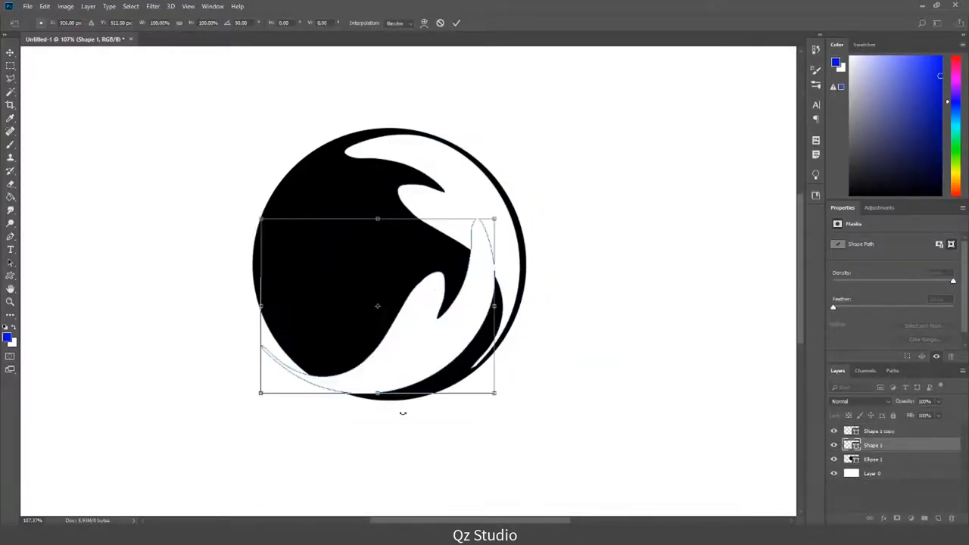
left_click_drag(530, 361, 521, 371)
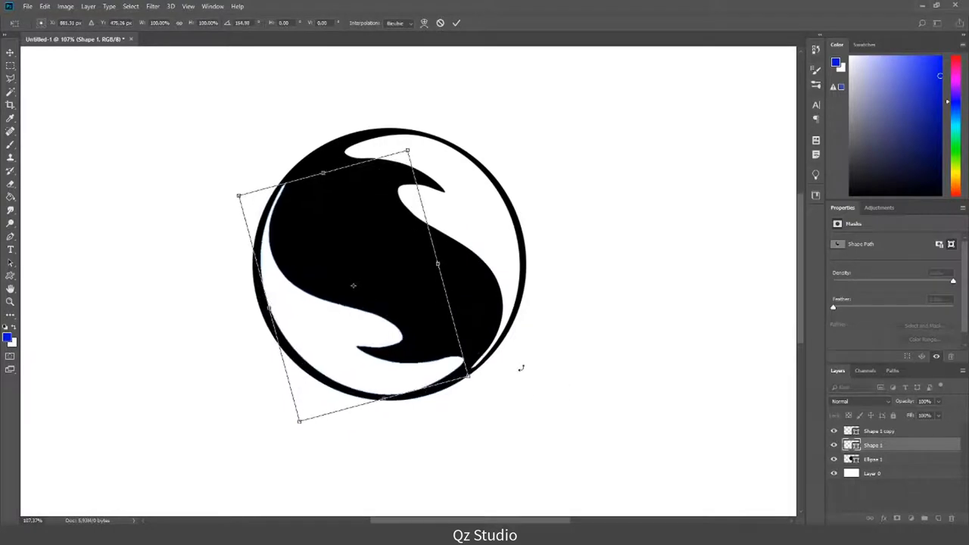
mouse_move(424, 348)
left_mouse_down()
mouse_move(331, 332)
mouse_move(357, 338)
left_mouse_up()
left_click_drag(572, 380, 581, 375)
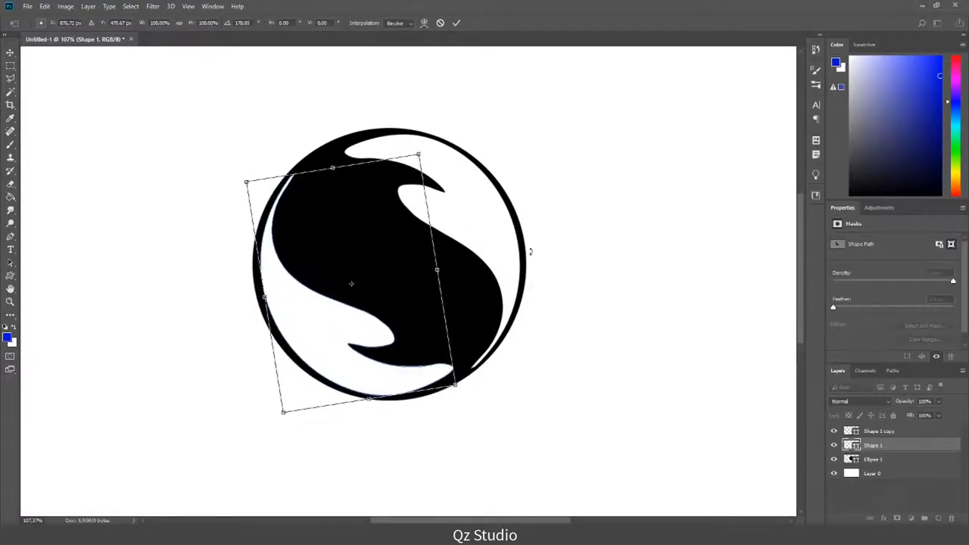
left_click_drag(225, 160, 225, 161)
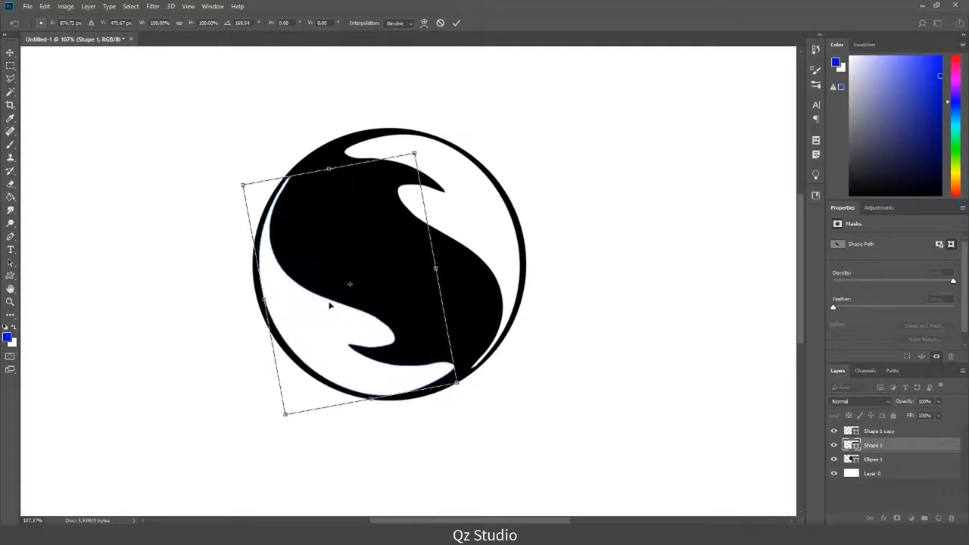
key("Right")
key("Right")
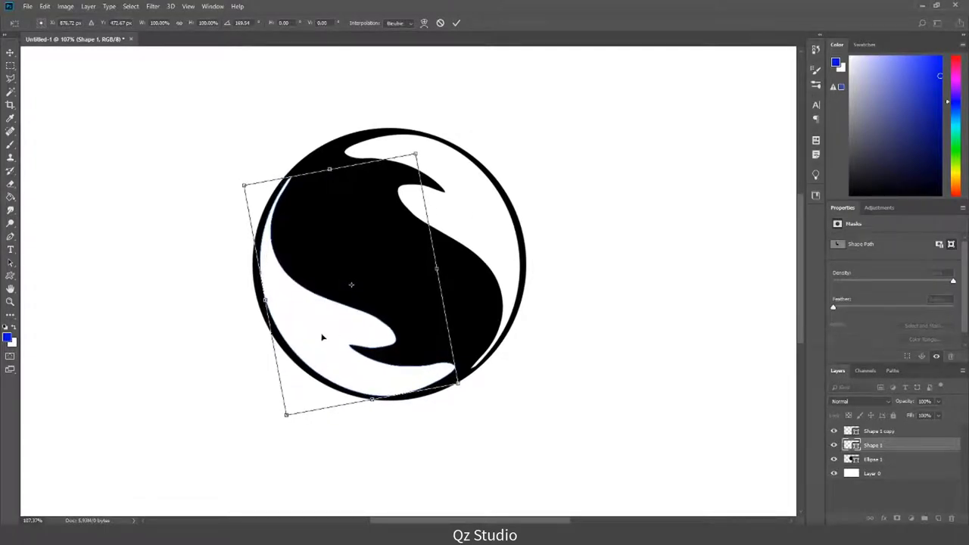
key("Return")
left_click(571, 290)
Draw a white triangle custom shape in the middle of the S.
key("ctrl+0")
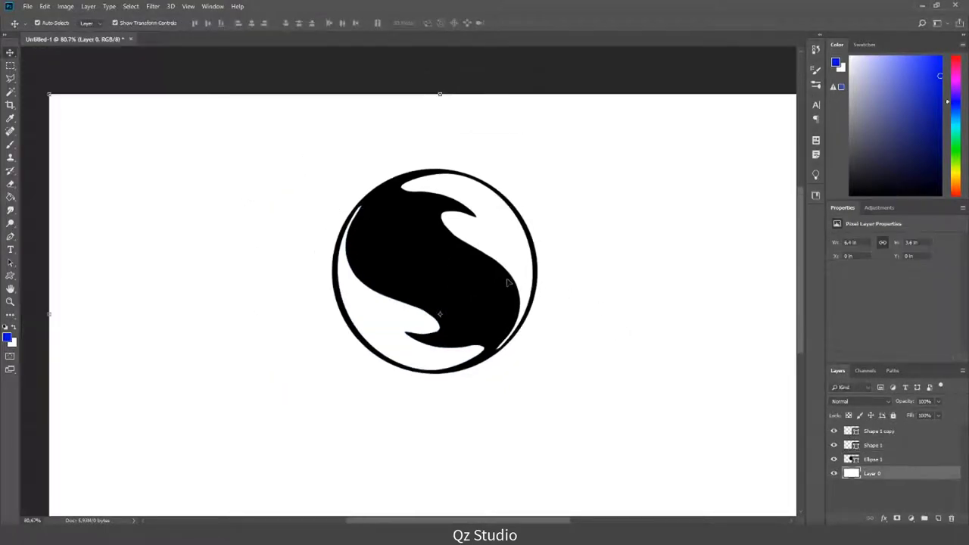
scroll(401, 224, "up", 3)
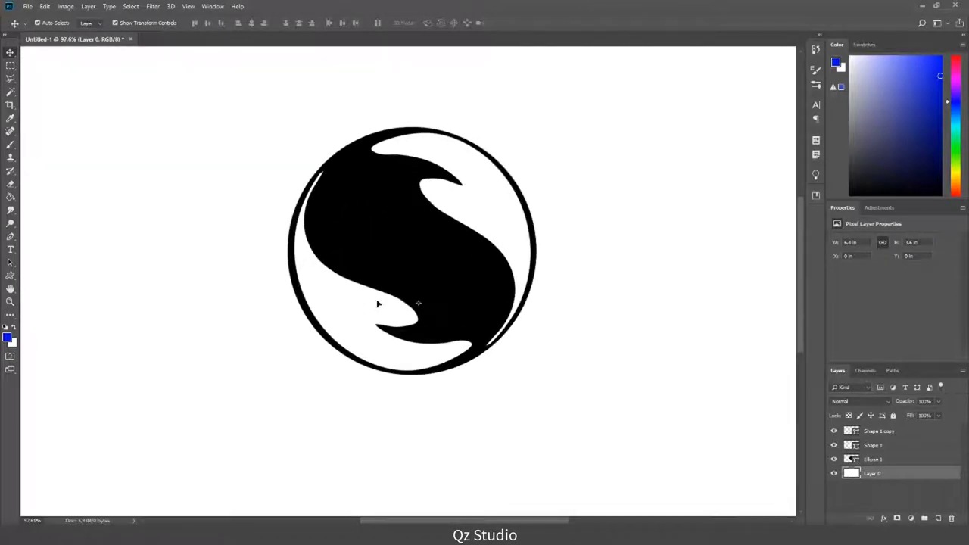
left_click(338, 324)
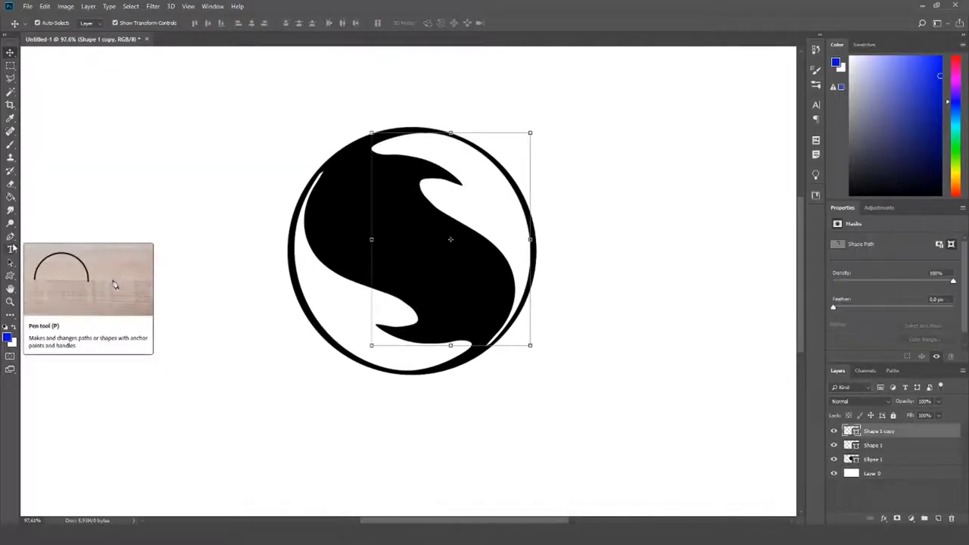
left_click(12, 277)
left_click(47, 324)
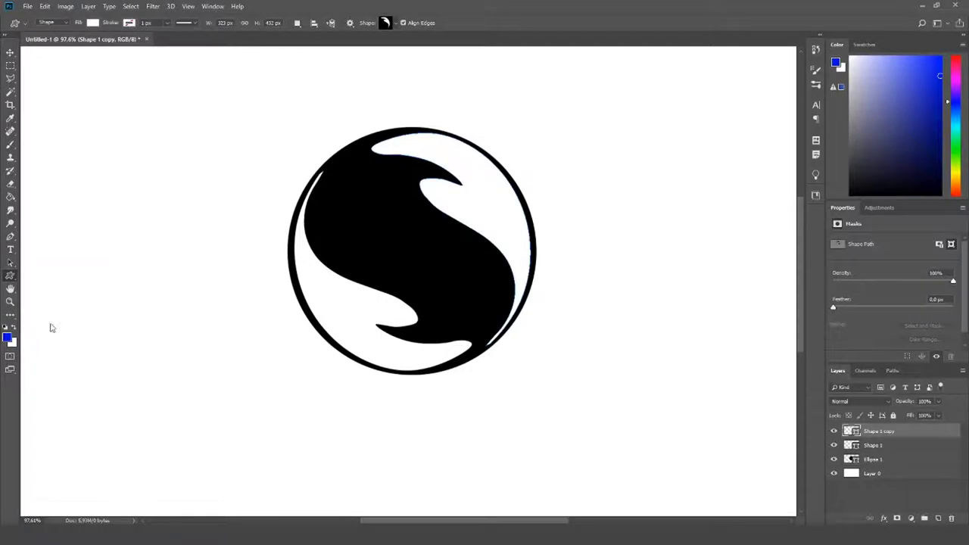
left_click(392, 25)
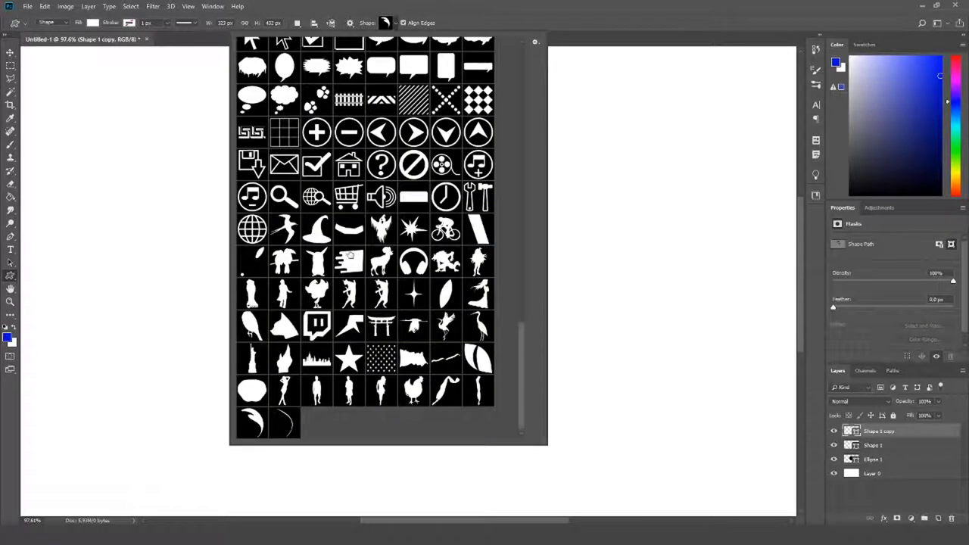
scroll(349, 258, "up", 1)
scroll(356, 228, "up", 4)
scroll(364, 200, "up", 2)
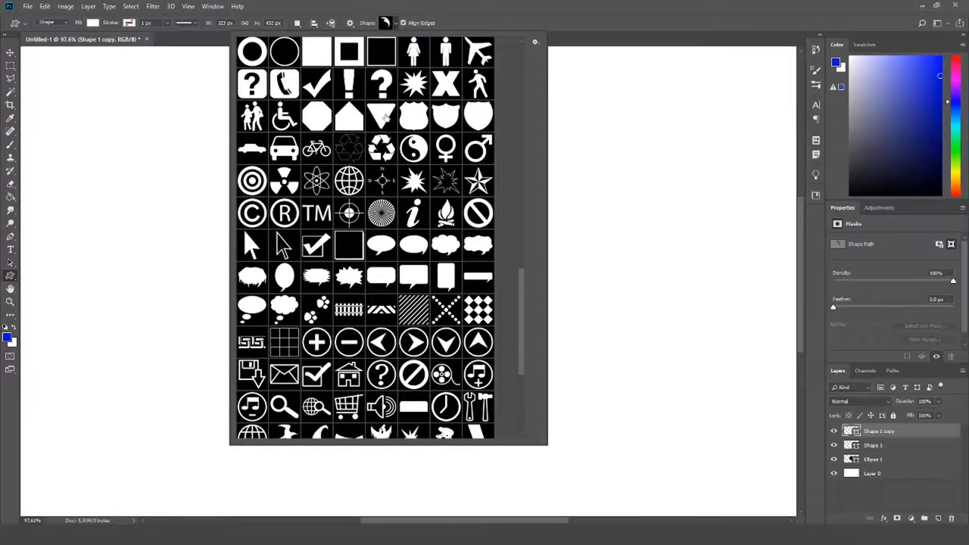
left_click(550, 7)
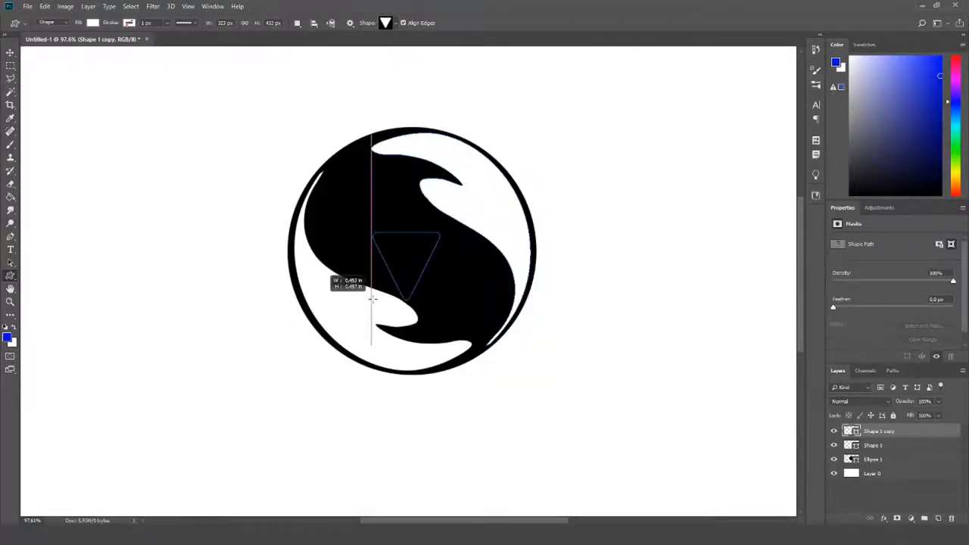
left_click_drag(372, 299, 373, 299)
Rotate the white triangle to point right and centre it in the S.
left_click(10, 53)
scroll(478, 228, "up", 1)
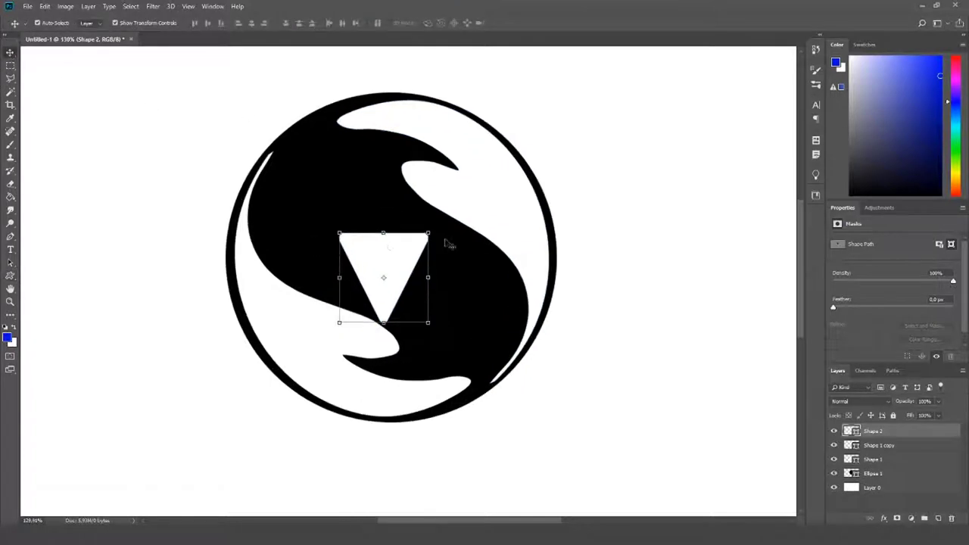
left_click_drag(396, 254, 402, 246)
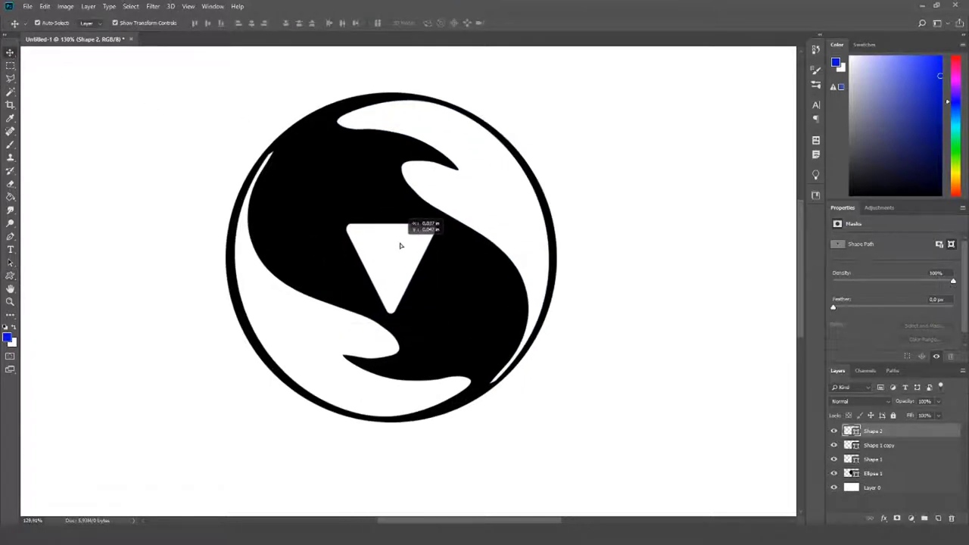
key("ctrl+t")
left_click_drag(455, 228, 462, 288)
left_click_drag(386, 250, 371, 258)
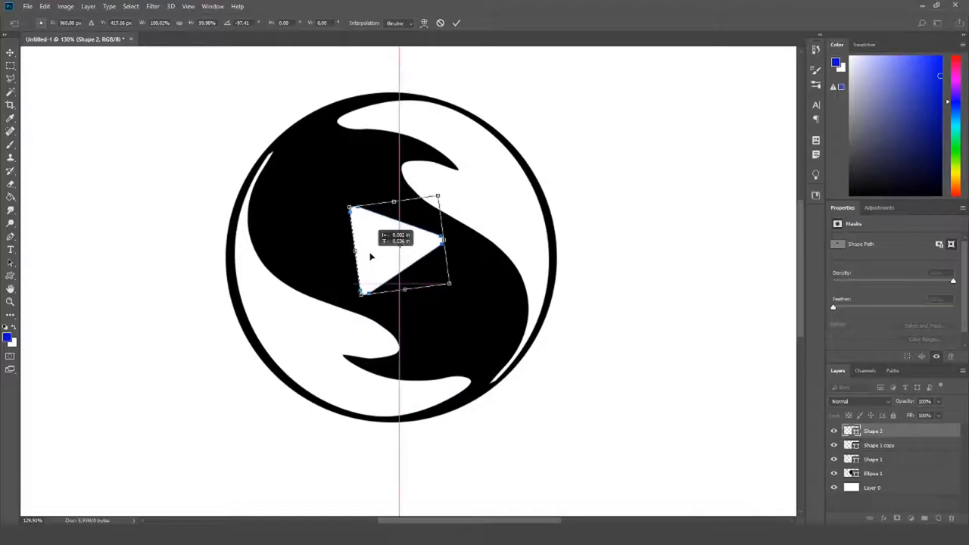
key("Return")
key("ctrl+0")
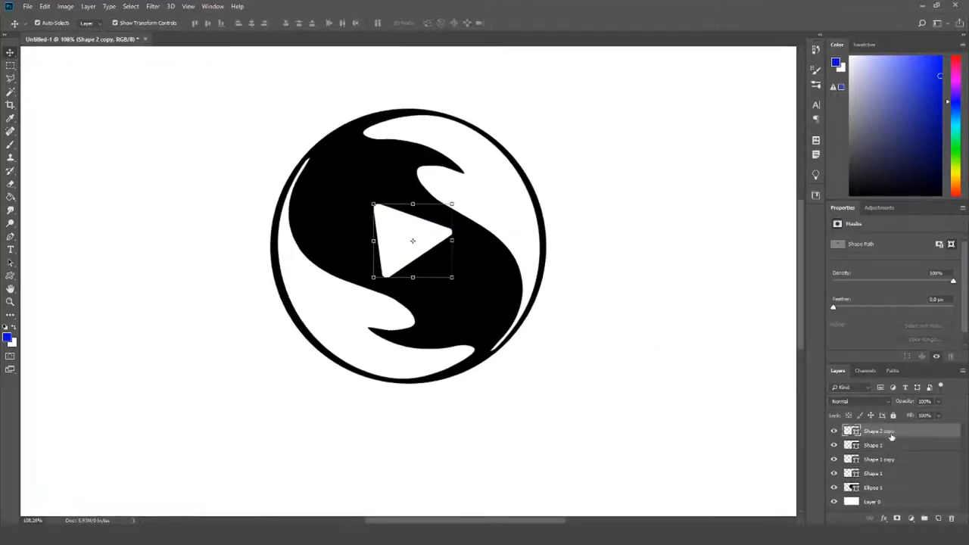
Give the triangle copy a blue Color Overlay and scale it down inside the white triangle.
double_click(891, 436)
key("Return")
key("ctrl+t")
left_click_drag(357, 190, 420, 238)
left_click_drag(465, 283, 427, 256)
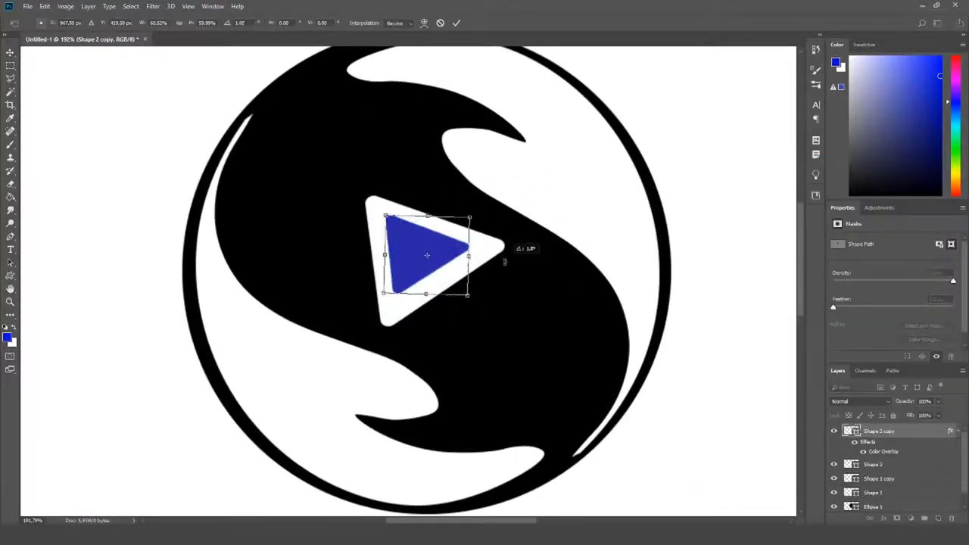
left_click_drag(505, 261, 361, 219)
Delete the blue copy's area from Shape 2, leaving a hollow white triangle outline.
key("Return")
scroll(509, 245, "down", 2)
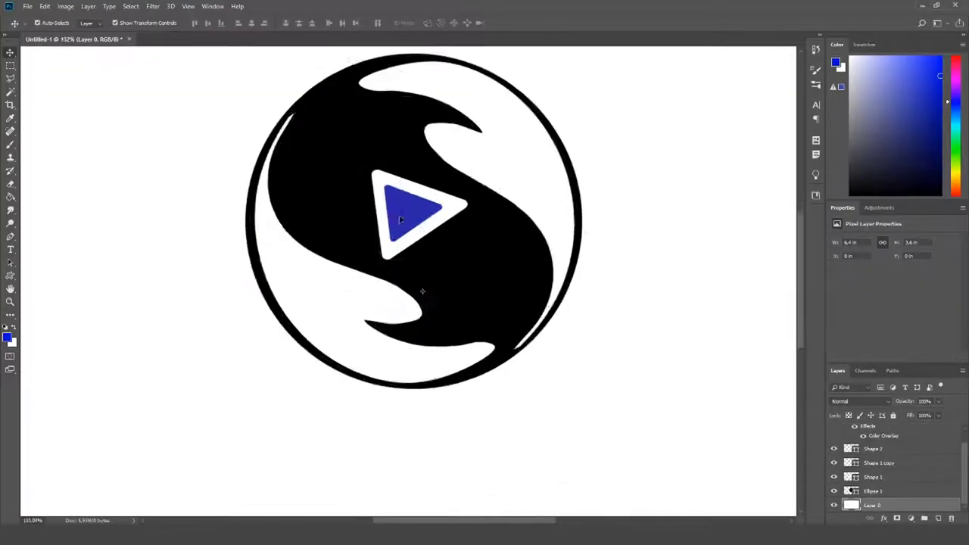
scroll(424, 250, "up", 4)
left_click(874, 465)
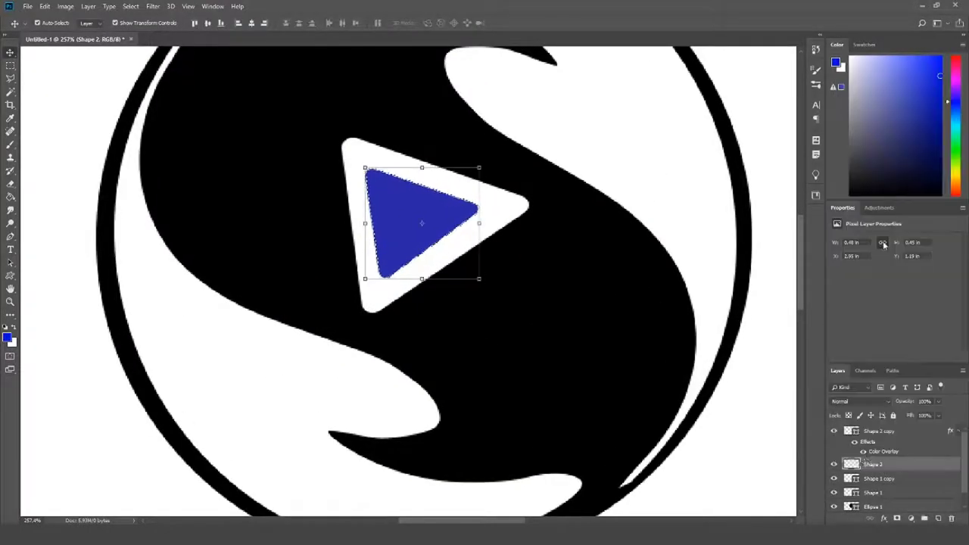
key("m")
scroll(426, 234, "down", 5)
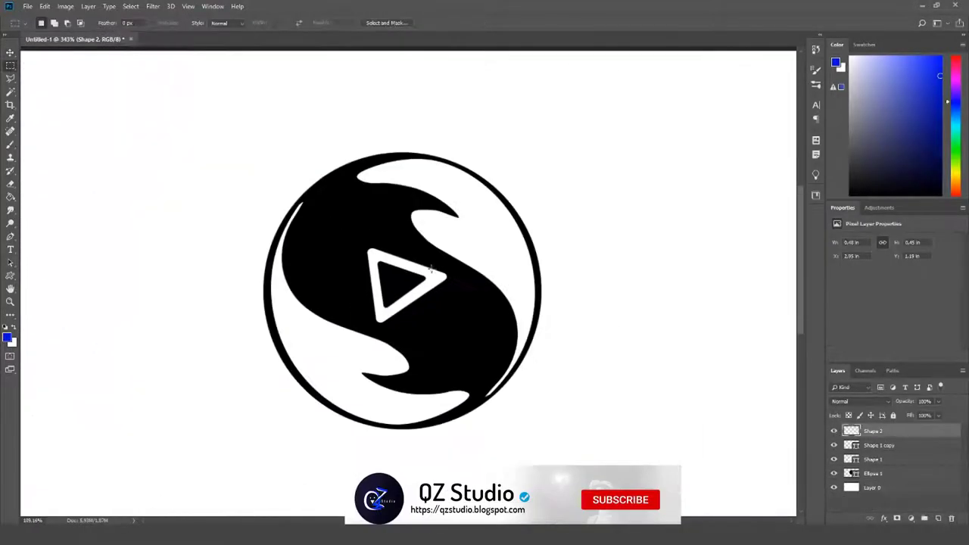
key("v")
scroll(401, 265, "up", 3)
scroll(402, 265, "up", 2)
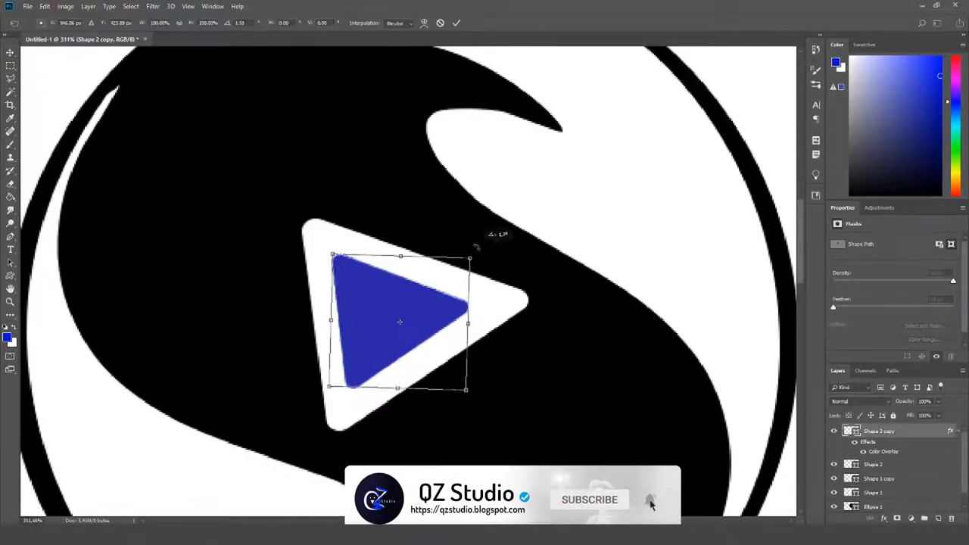
left_click(406, 311)
left_click(11, 65)
key("Delete")
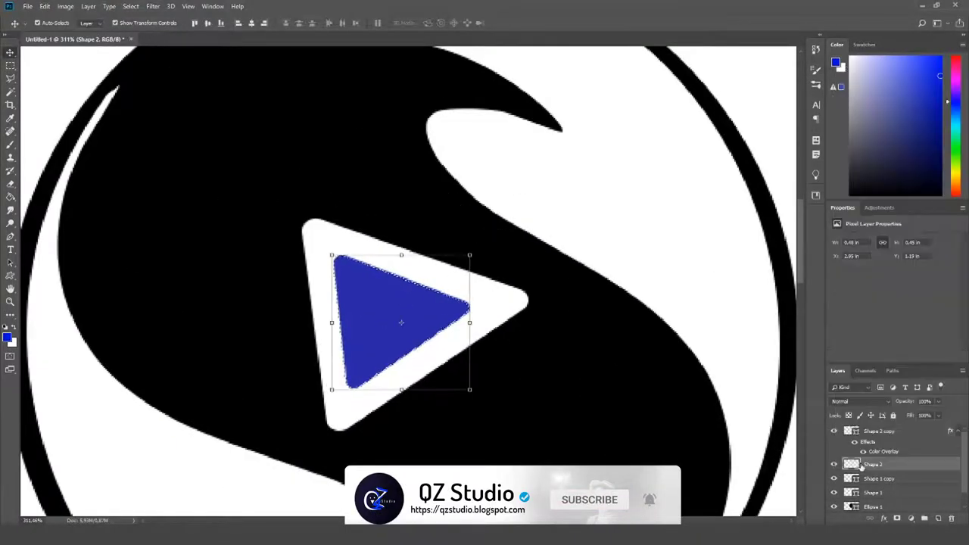
scroll(356, 290, "down", 3)
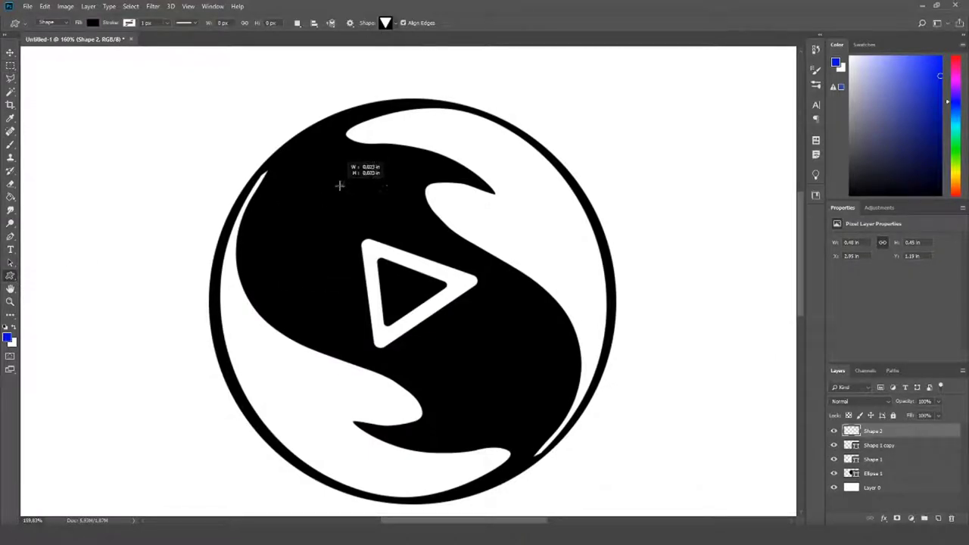
Draw a small white upward triangle (Shape 3) in the S's upper-left black area.
left_click_drag(326, 201, 331, 201)
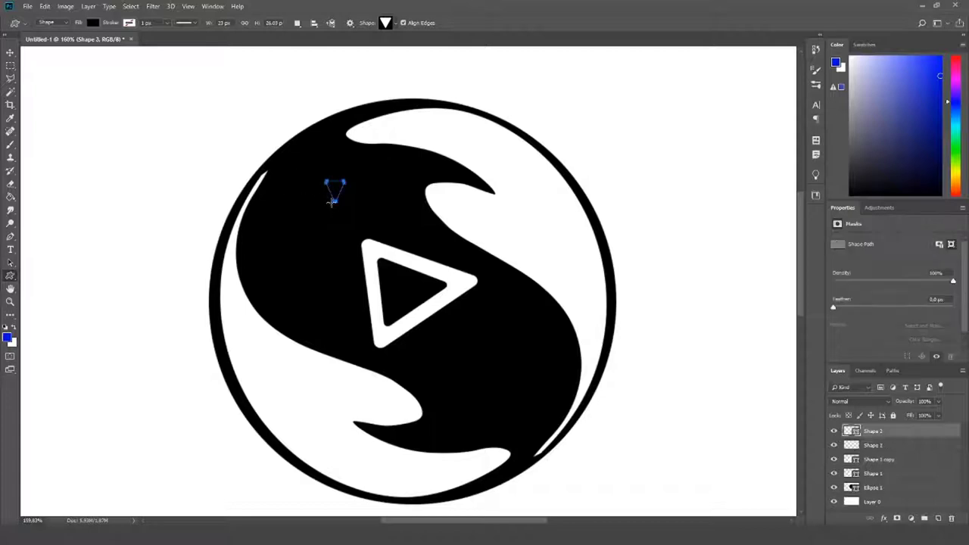
left_click(94, 24)
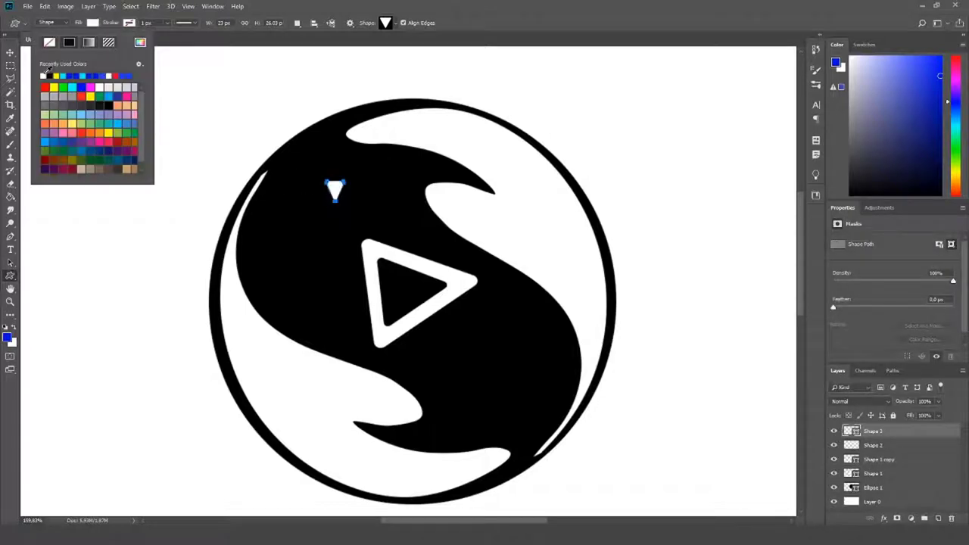
key("v")
scroll(280, 152, "up", 1)
key("ctrl+t")
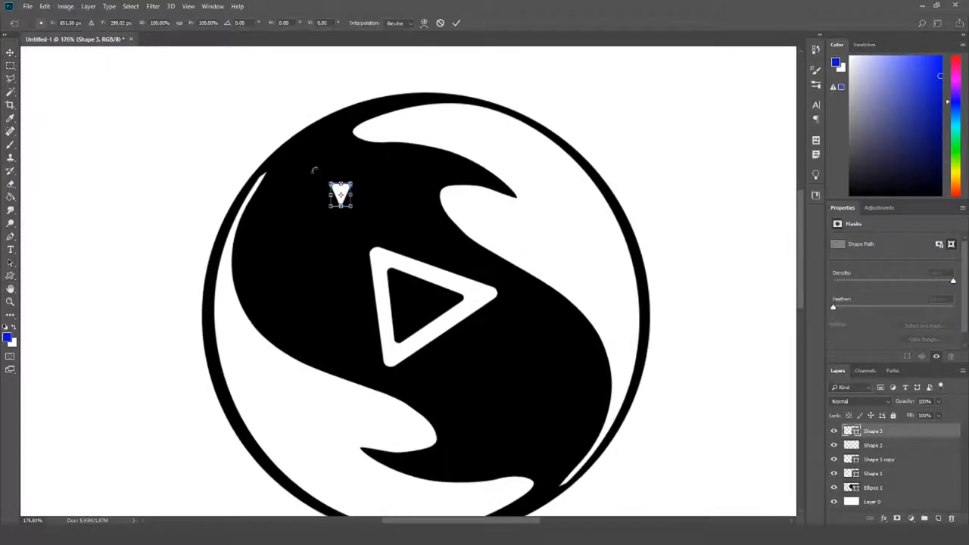
key("Escape")
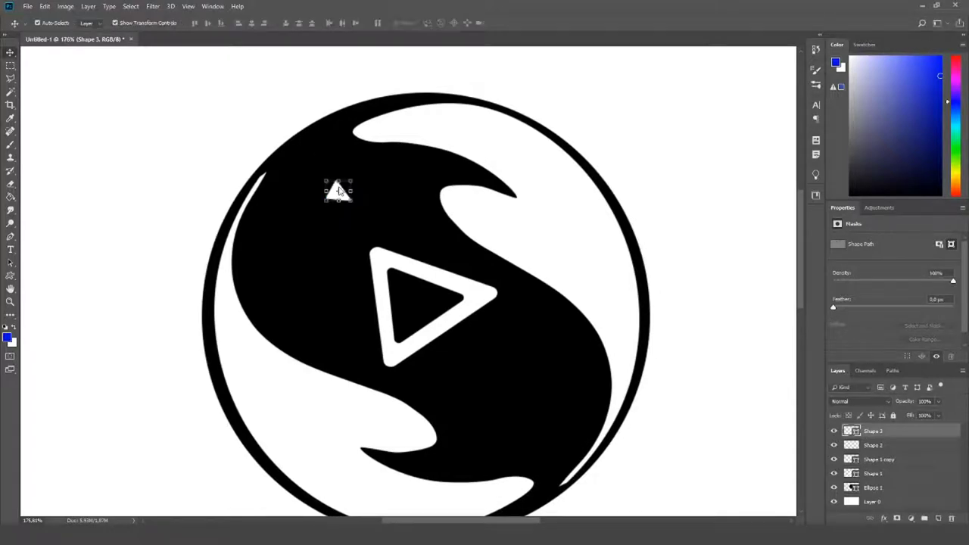
right_click(940, 434)
Duplicate the small triangle and move, resize and rotate the copy into the lower black tail.
left_click(856, 74)
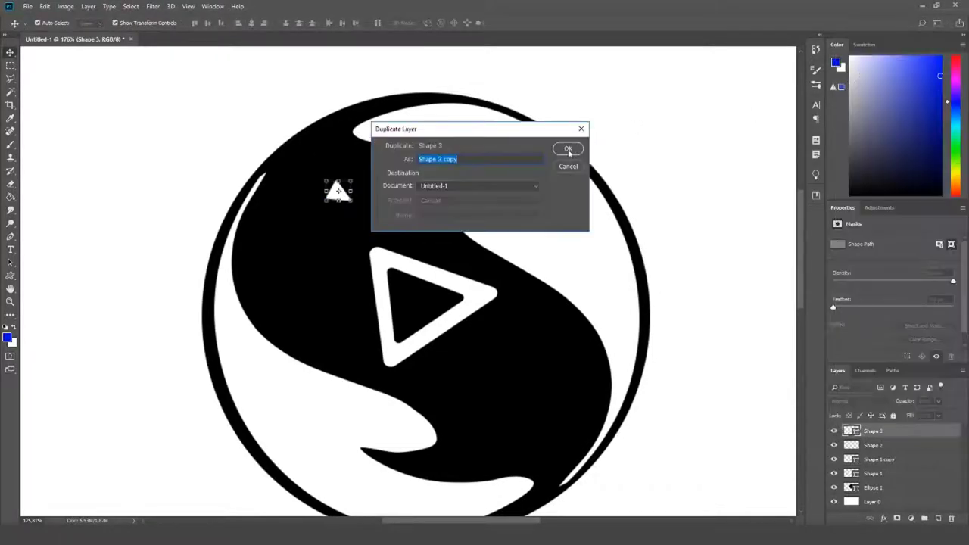
left_click(570, 149)
scroll(362, 162, "up", 1)
mouse_move(326, 216)
left_mouse_down()
mouse_move(563, 445)
mouse_move(560, 437)
left_mouse_up()
key("ctrl+t")
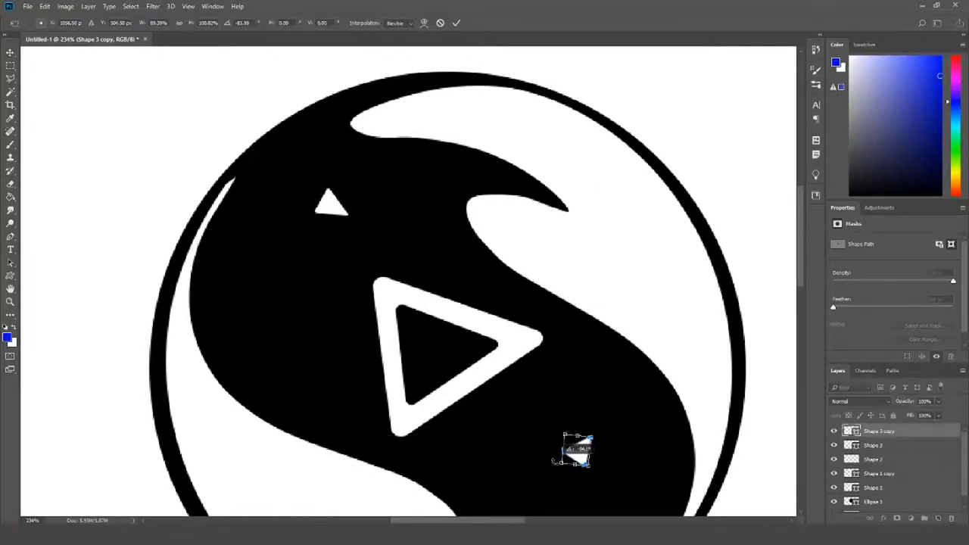
key("Return")
scroll(682, 447, "down", 2)
scroll(681, 443, "down", 2)
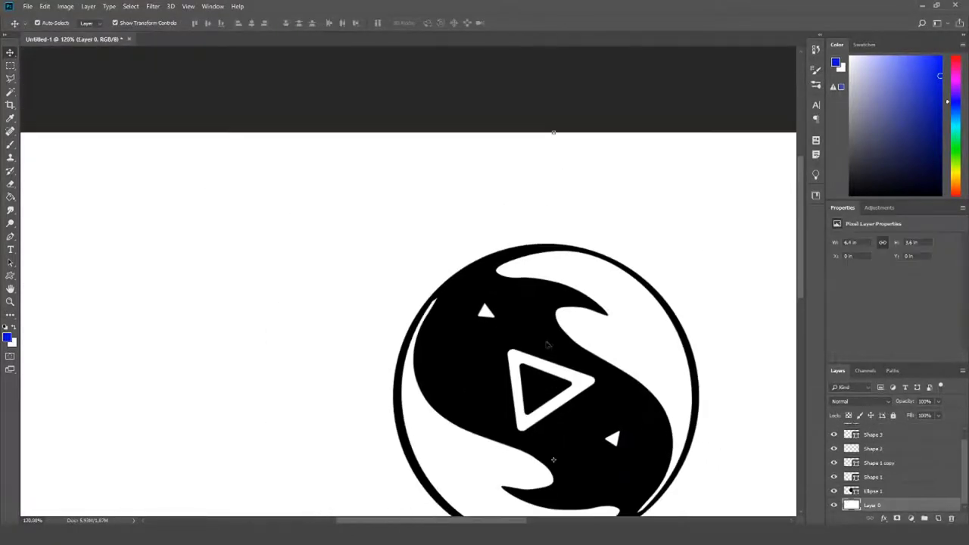
Duplicate that copy and place it beside the other lower triangle.
right_click(897, 432)
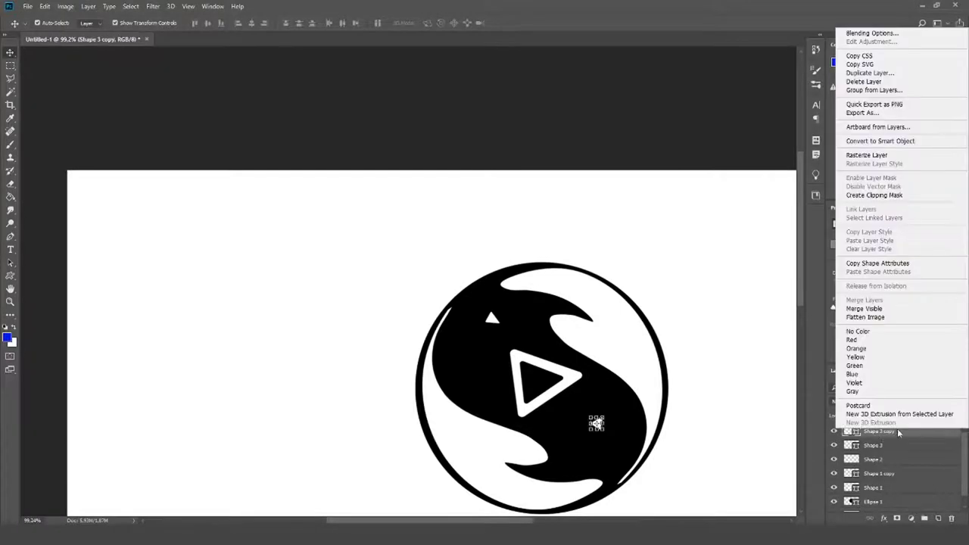
left_click(867, 71)
key("Return")
scroll(606, 447, "up", 1)
scroll(595, 455, "up", 2)
key("ctrl+t")
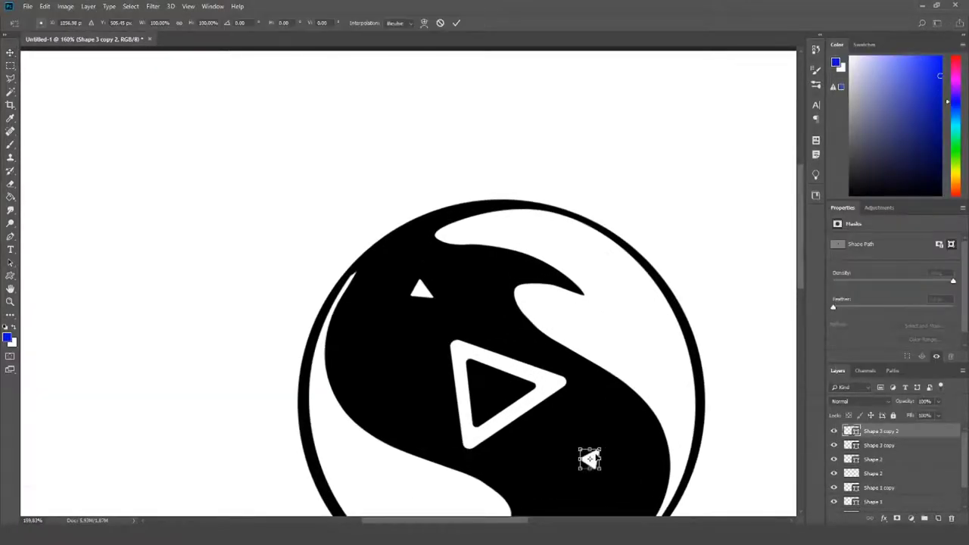
mouse_move(596, 455)
left_mouse_down()
mouse_move(540, 484)
mouse_move(540, 469)
left_mouse_up()
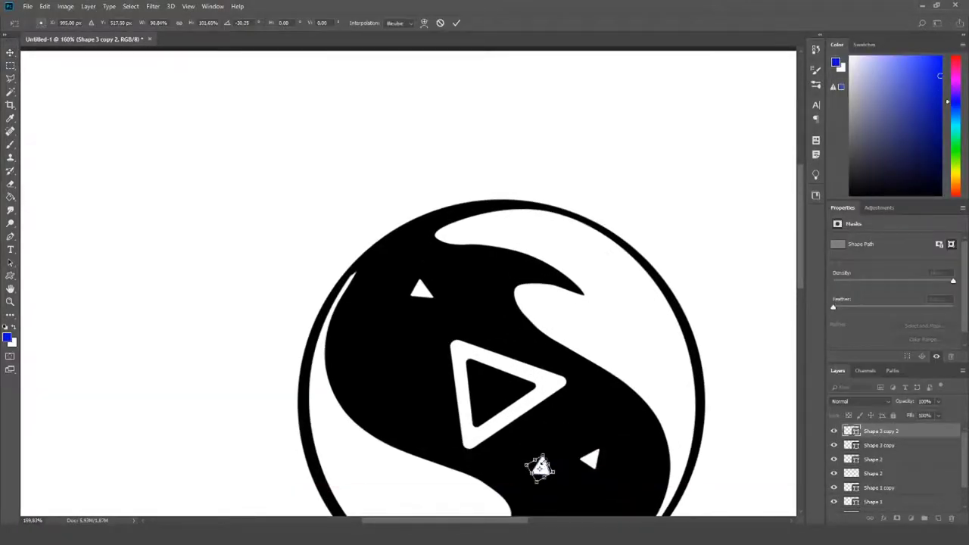
key("Return")
scroll(530, 454, "down", 2)
scroll(244, 324, "down", 2)
scroll(303, 318, "up", 2)
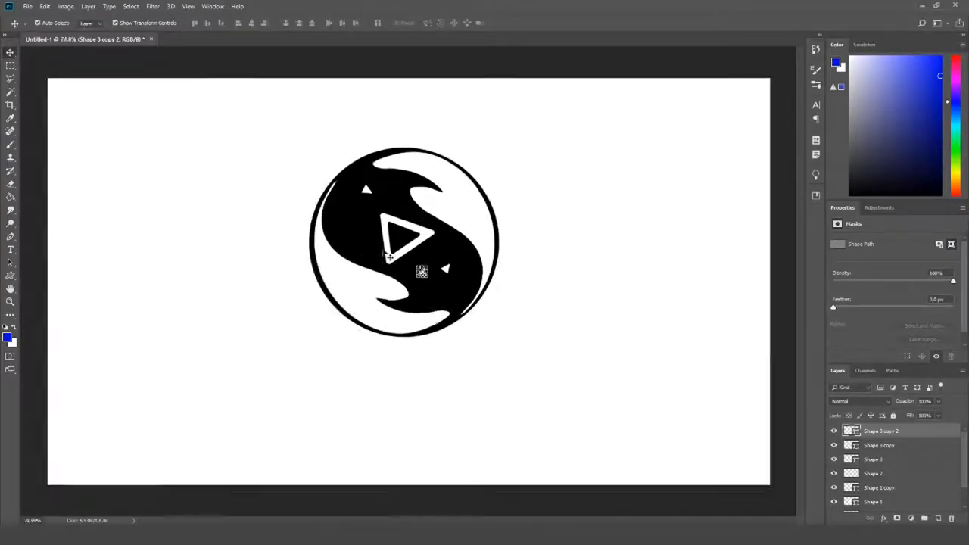
scroll(387, 167, "up", 3)
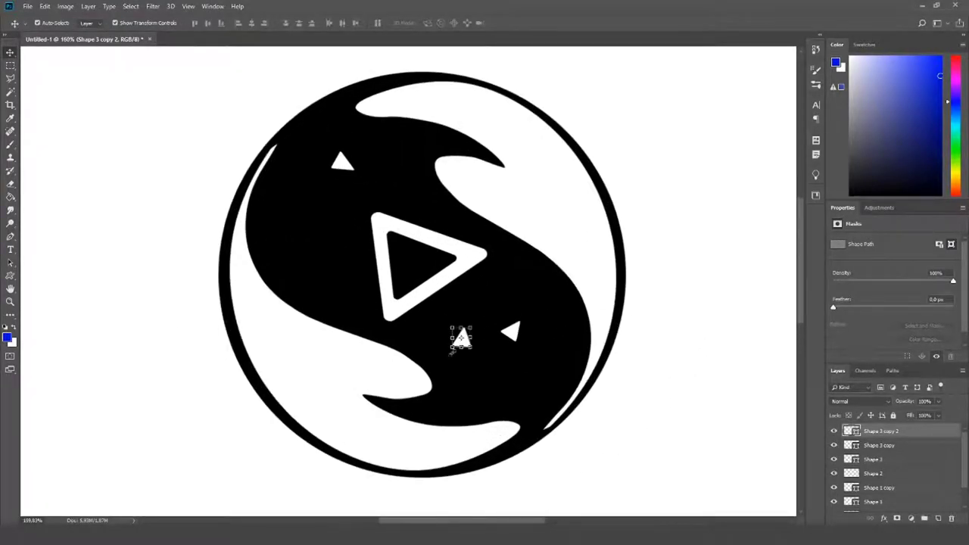
Place more rotated triangle copies left of the big triangle, lower right and upper left.
left_click_drag(461, 338, 325, 264)
scroll(326, 264, "up", 3)
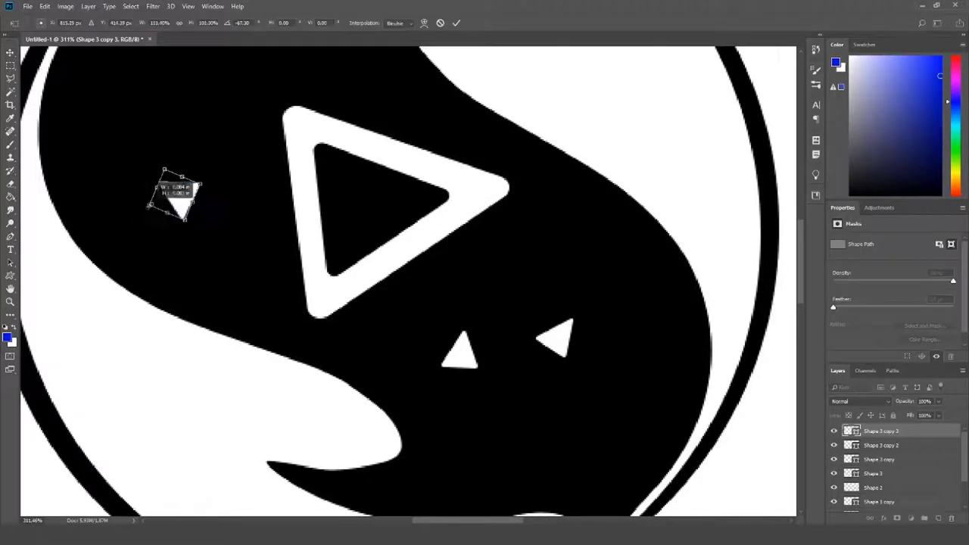
scroll(384, 230, "down", 4)
left_click(384, 229)
scroll(569, 151, "up", 3)
scroll(405, 258, "up", 2)
left_click_drag(405, 257, 454, 373)
scroll(454, 373, "down", 5)
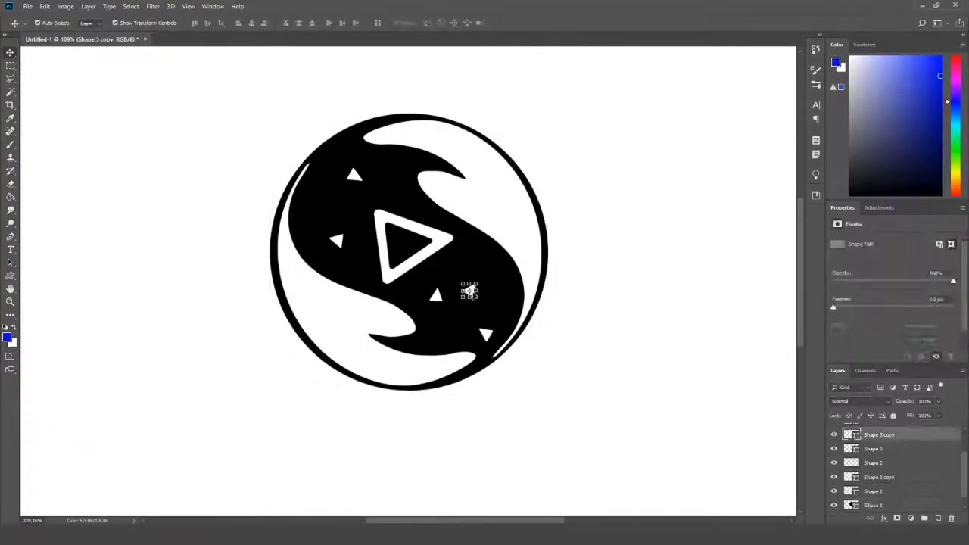
scroll(452, 312, "up", 3)
scroll(452, 312, "down", 3)
mouse_move(451, 312)
left_mouse_down()
mouse_move(340, 152)
mouse_move(165, 195)
mouse_move(205, 210)
mouse_move(132, 173)
left_mouse_up()
scroll(340, 151, "up", 3)
scroll(205, 209, "up", 2)
key("Return")
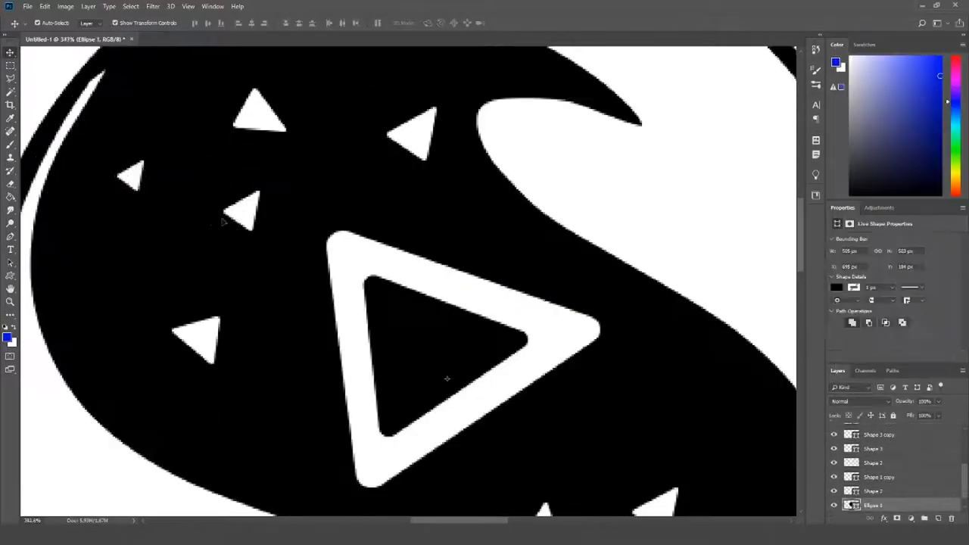
Add and reposition a triangle copy in the lower right, then duplicate another copy's layer.
scroll(303, 228, "down", 2)
right_click(878, 431)
key("Escape")
scroll(336, 195, "up", 2)
left_click_drag(336, 195, 735, 502)
scroll(385, 184, "down", 4)
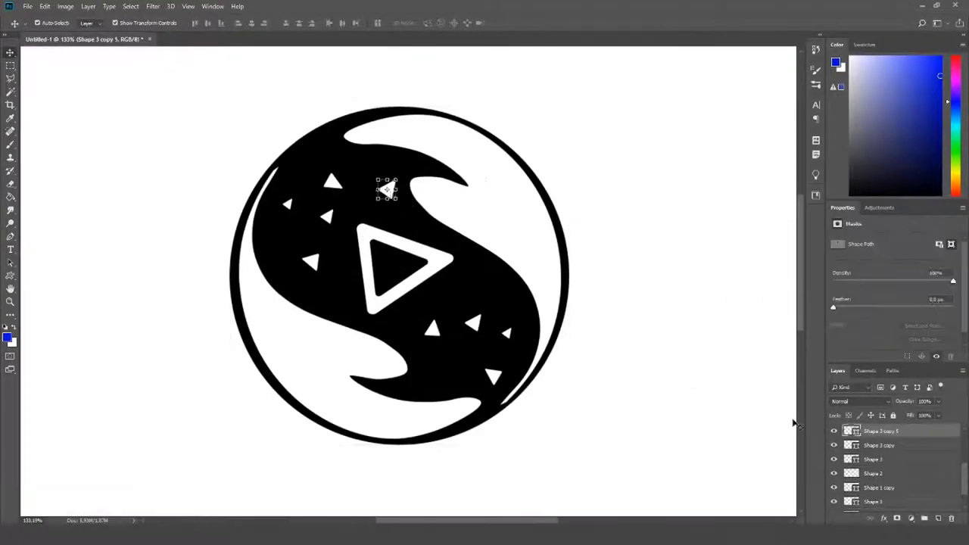
scroll(392, 185, "up", 2)
scroll(392, 186, "up", 2)
left_click_drag(454, 356, 432, 385)
scroll(552, 329, "down", 4)
scroll(432, 250, "up", 3)
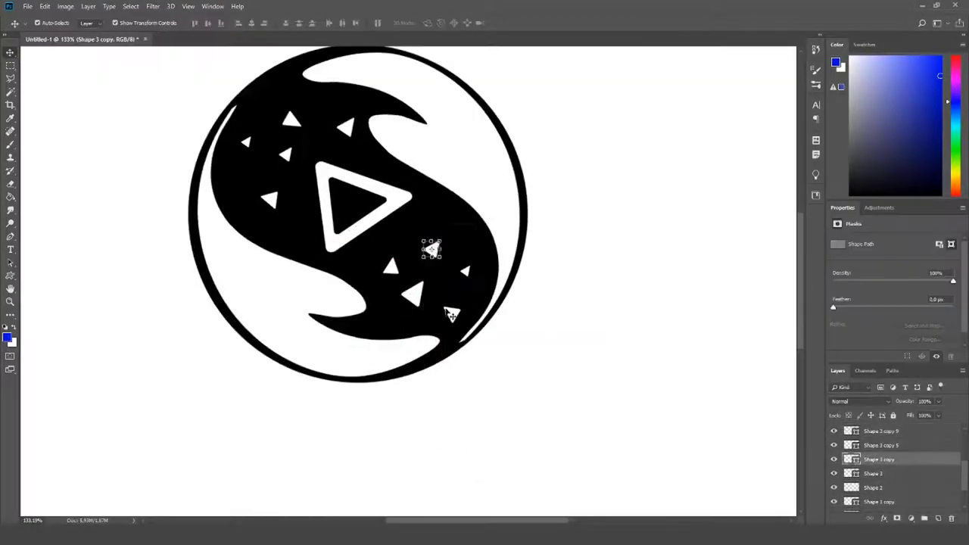
scroll(390, 265, "down", 1)
right_click(879, 445)
left_click(878, 83)
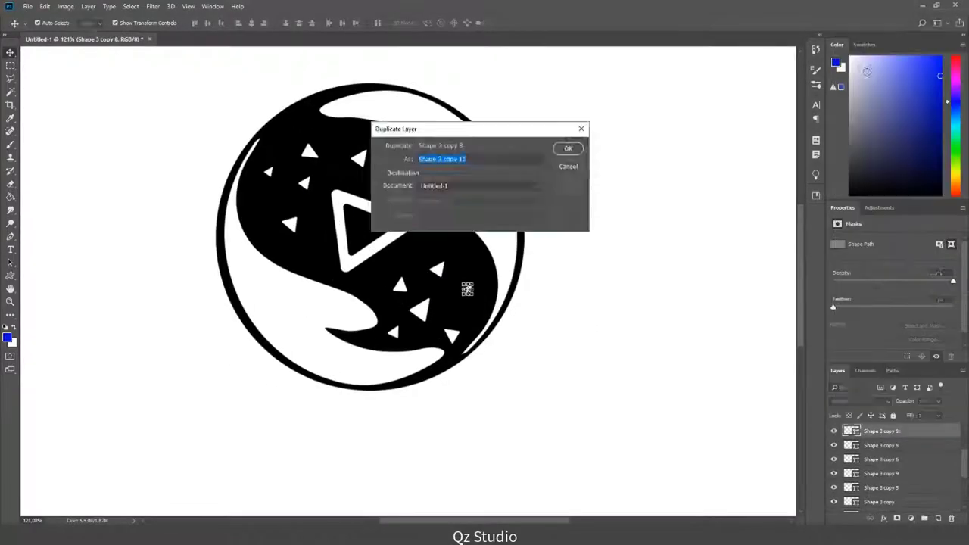
Place a new triangle copy in the swoosh's lower tail and adjust a nearby triangle.
key("Return")
scroll(390, 265, "up", 3)
mouse_move(401, 182)
left_mouse_down()
mouse_move(410, 158)
mouse_move(411, 400)
left_mouse_up()
scroll(412, 399, "down", 2)
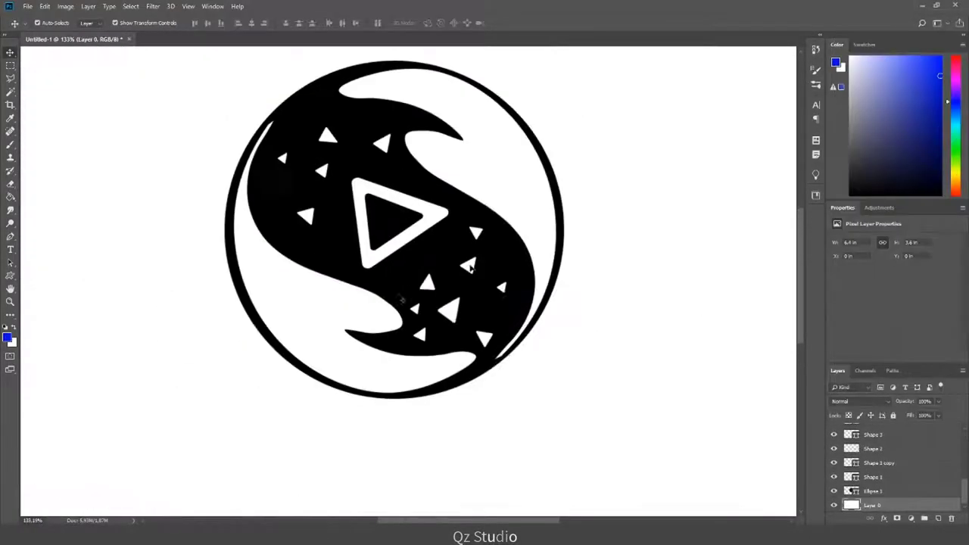
scroll(399, 315, "down", 2)
left_click_drag(453, 322, 446, 320)
scroll(445, 265, "up", 1)
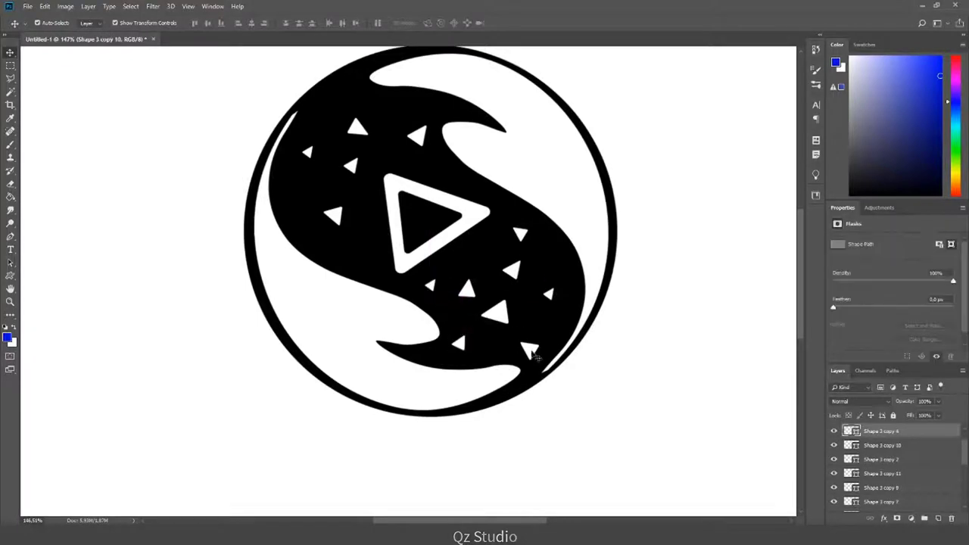
Duplicate a small triangle and move the copy up-right into a gap in the swoosh.
left_click(496, 310)
scroll(498, 255, "down", 1)
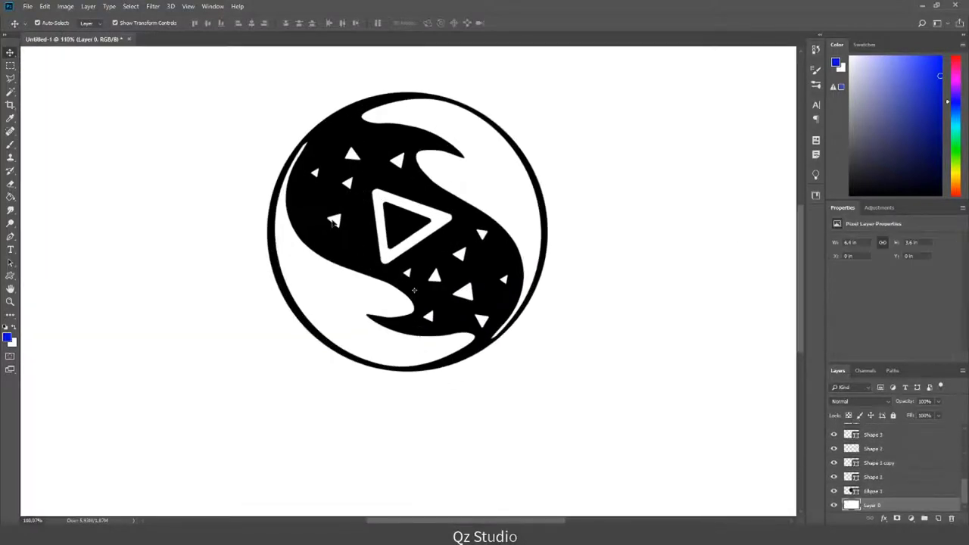
scroll(374, 236, "up", 3)
left_click(374, 236)
left_click_drag(375, 237, 375, 65)
key("Return")
scroll(394, 288, "down", 1)
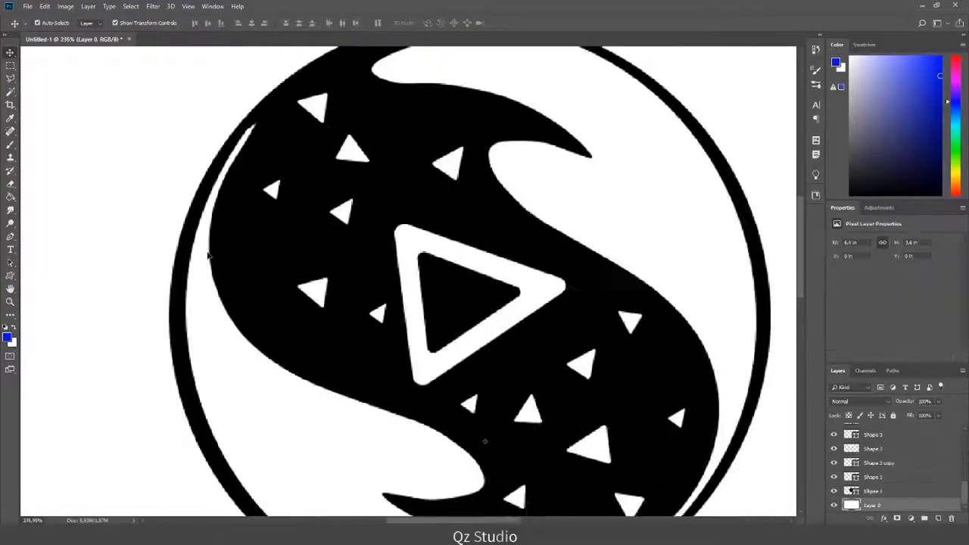
left_click_drag(302, 314, 412, 210)
scroll(411, 209, "down", 3)
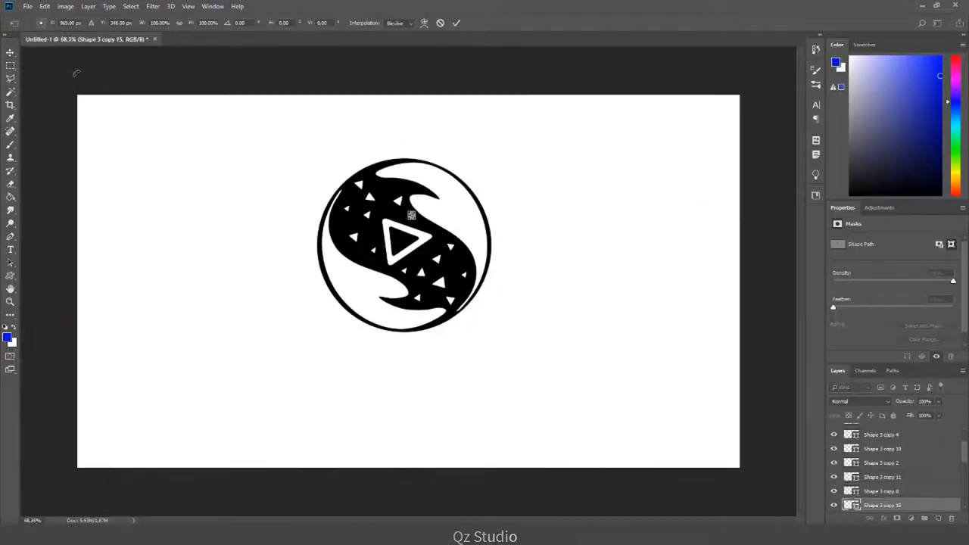
scroll(404, 252, "up", 2)
left_click(403, 253)
Reposition several small white triangles to fill gaps across the swoosh.
left_click(391, 155)
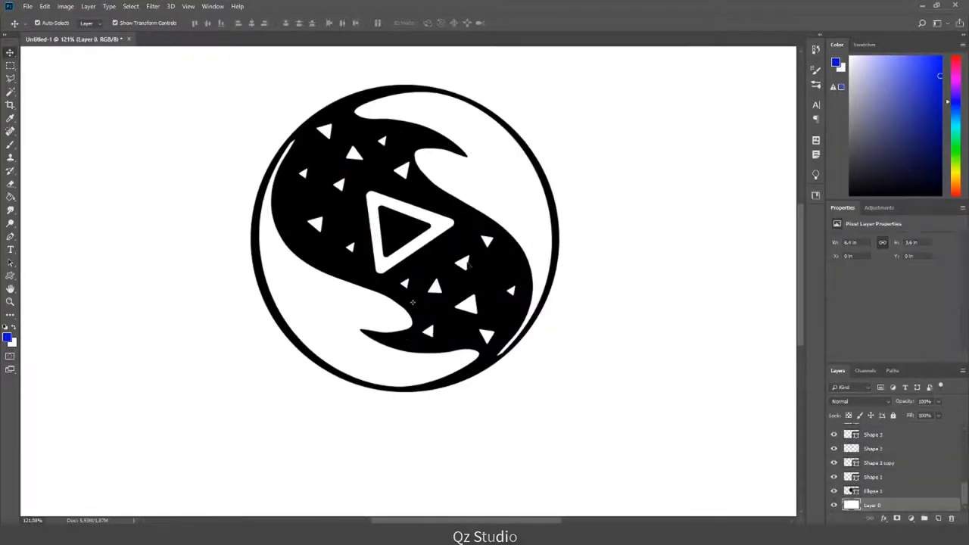
left_click_drag(463, 299, 469, 290)
scroll(455, 324, "up", 1)
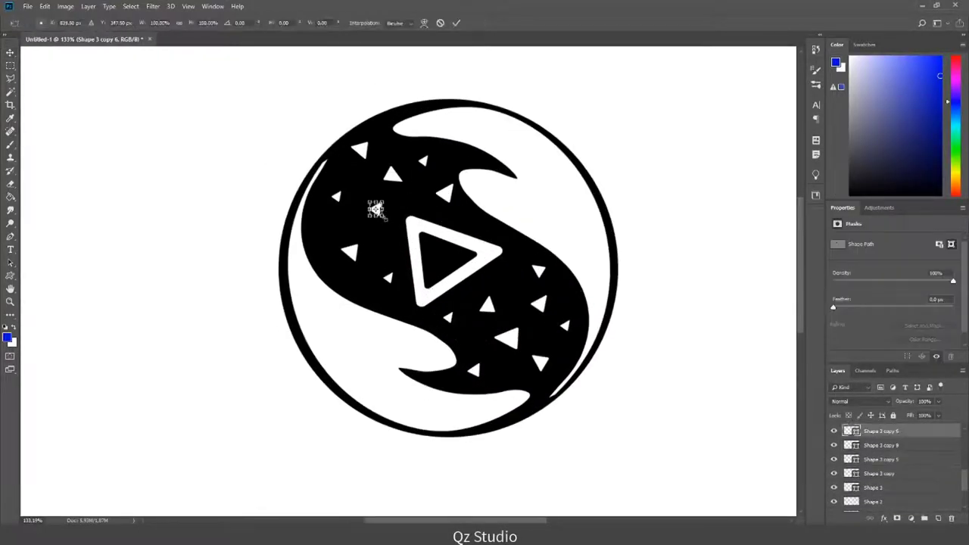
left_click_drag(372, 212, 382, 215)
scroll(382, 227, "down", 2)
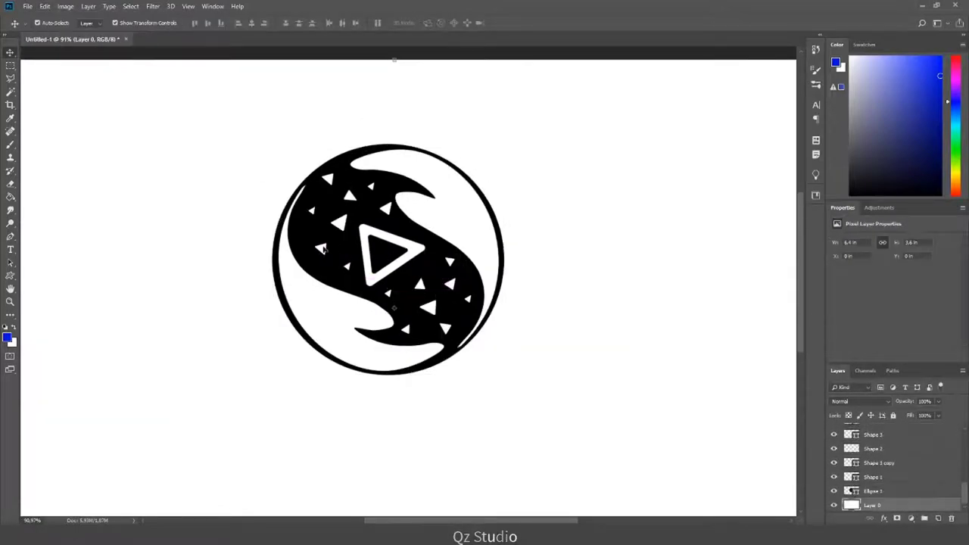
left_click_drag(445, 262, 447, 259)
mouse_move(443, 311)
left_mouse_down()
mouse_move(468, 303)
mouse_move(454, 284)
left_mouse_up()
left_click_drag(448, 329, 450, 329)
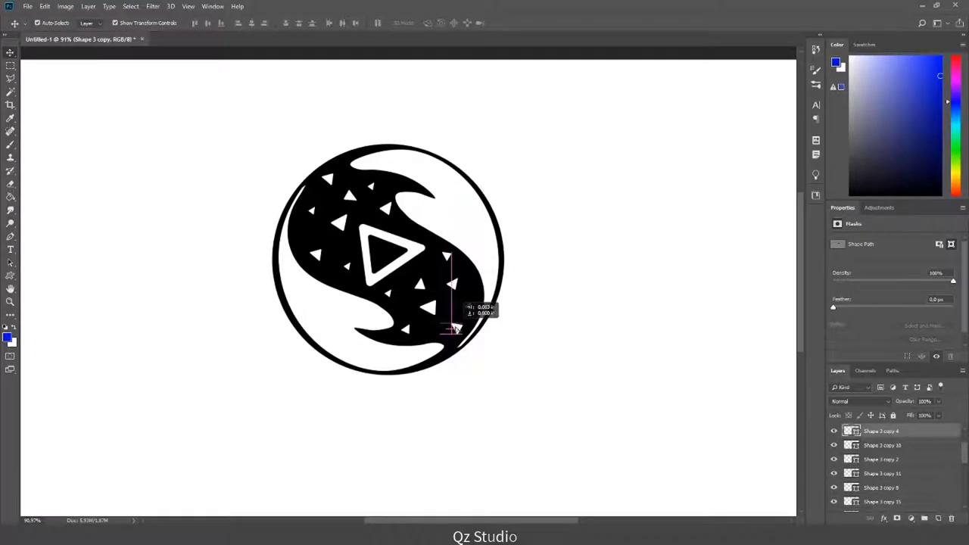
left_click(543, 316)
Duplicate a top triangle's layer and transform the copy into place, reaching Shape 3 copy 16.
scroll(543, 316, "down", 3)
scroll(543, 316, "up", 1)
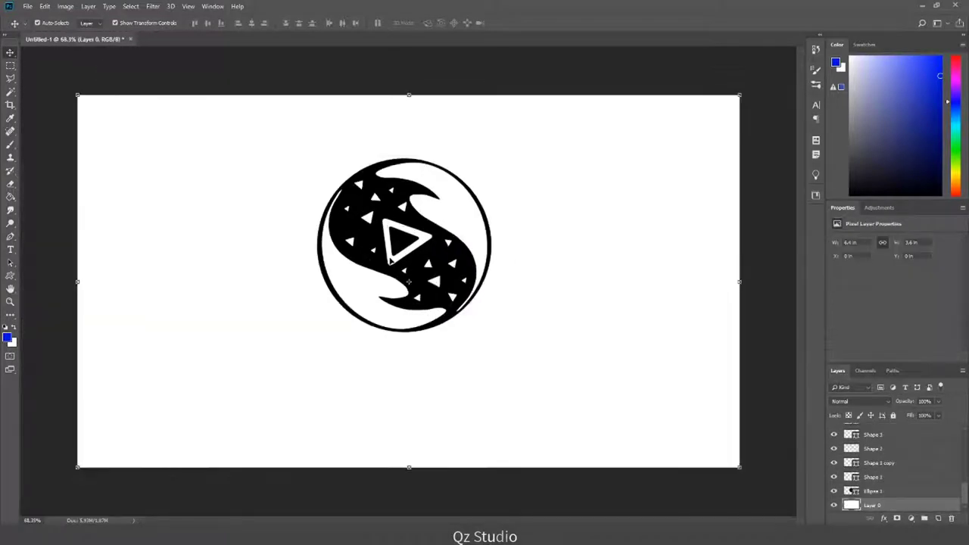
scroll(400, 245, "up", 2)
left_click(390, 173)
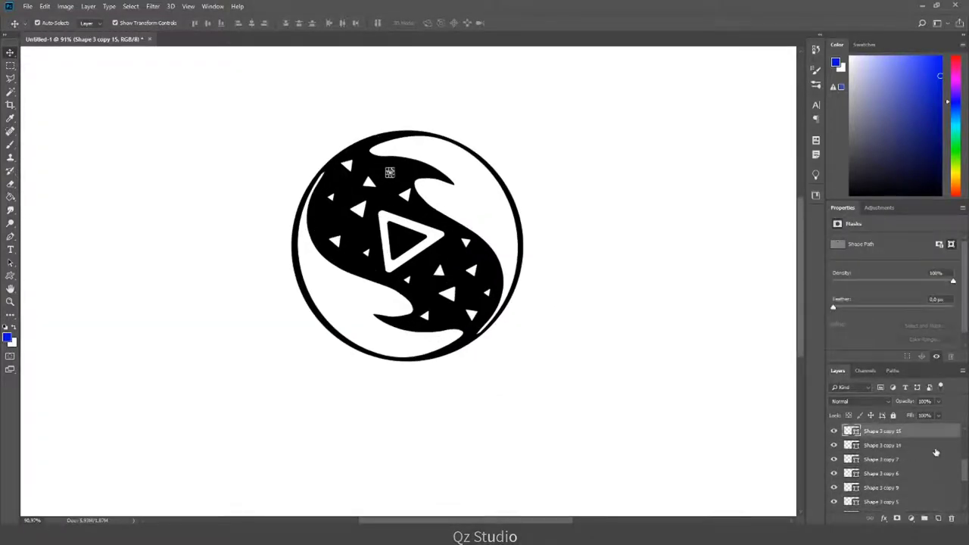
right_click(937, 434)
left_click(863, 74)
left_click(570, 149)
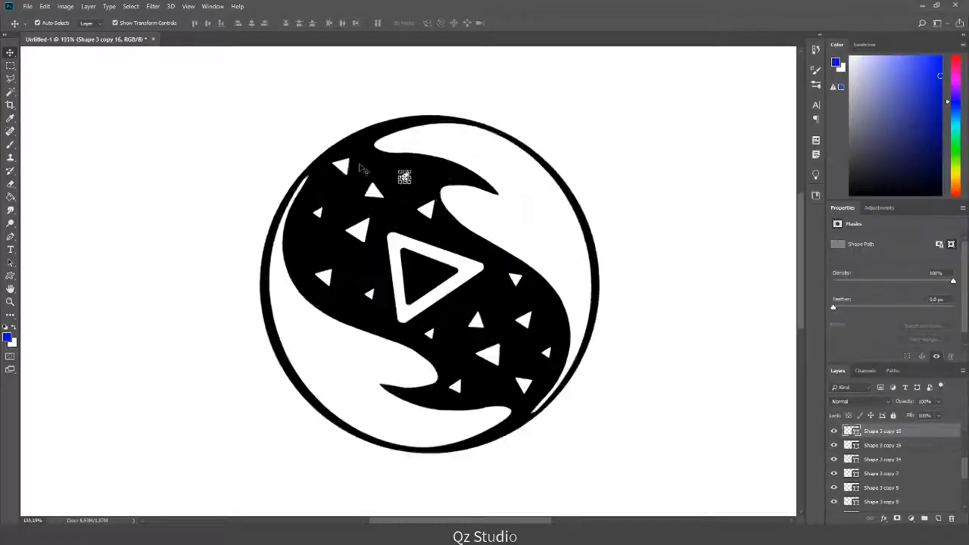
scroll(382, 165, "up", 5)
key("ctrl+t")
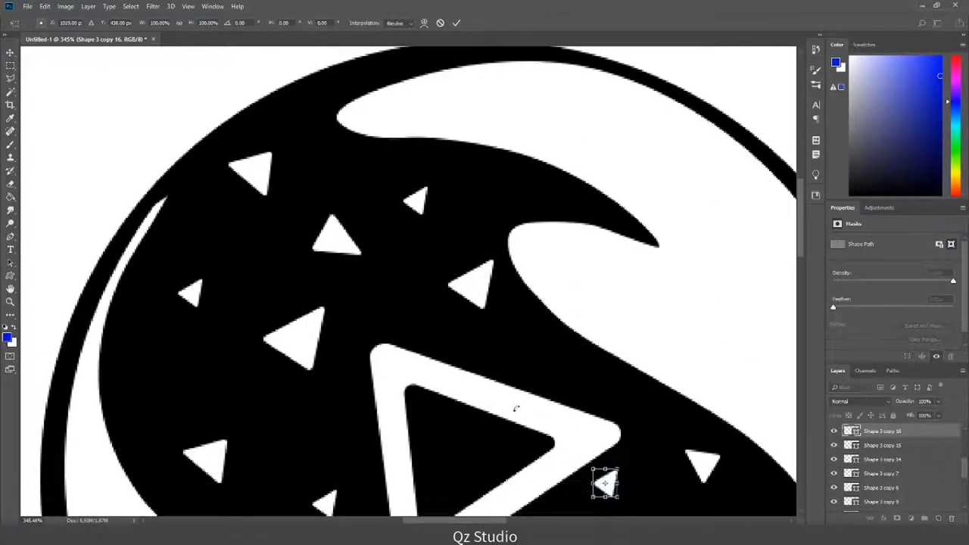
scroll(546, 431, "down", 5)
left_click(14, 57)
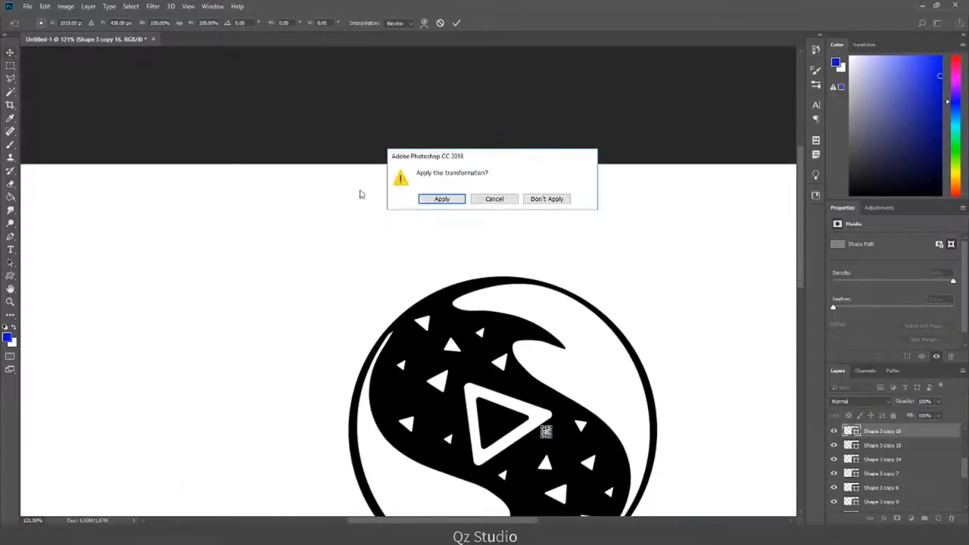
left_click(442, 199)
scroll(462, 218, "down", 2)
Duplicate the centre play-triangle layer (Shape 2) and briefly open its Blending Options.
scroll(546, 252, "down", 2)
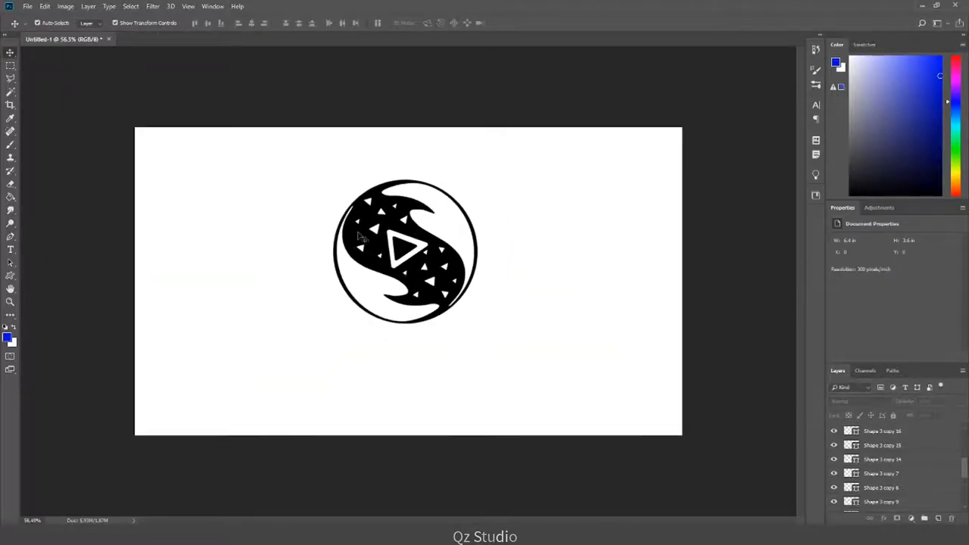
scroll(374, 226, "up", 3)
scroll(439, 242, "up", 2)
scroll(424, 227, "up", 1)
left_click(409, 217)
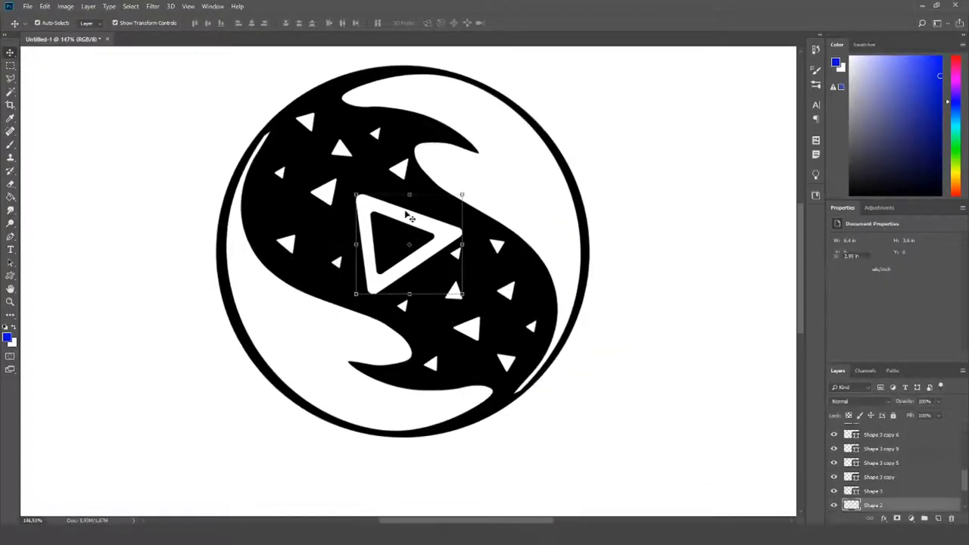
scroll(409, 221, "up", 1)
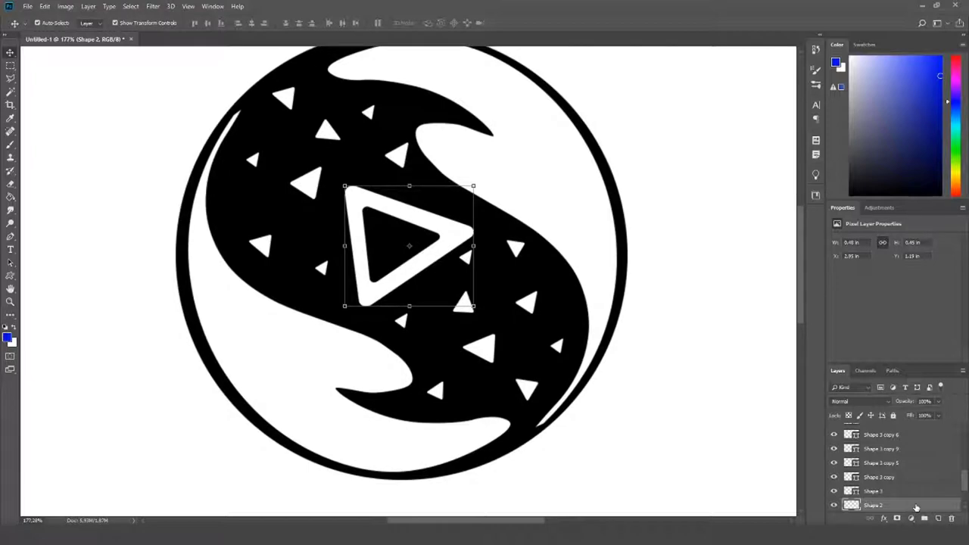
right_click(916, 506)
left_click(871, 148)
left_click(566, 149)
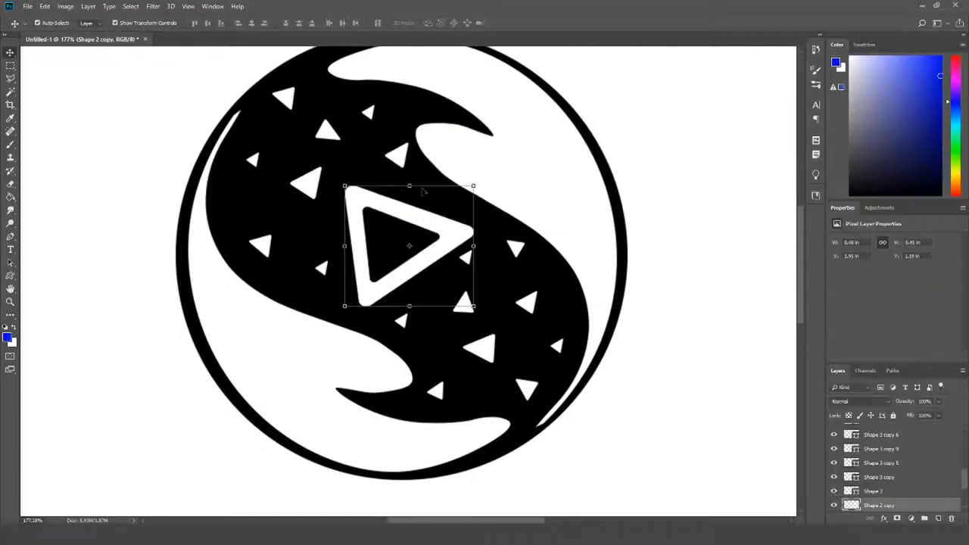
scroll(405, 198, "up", 2)
double_click(525, 309)
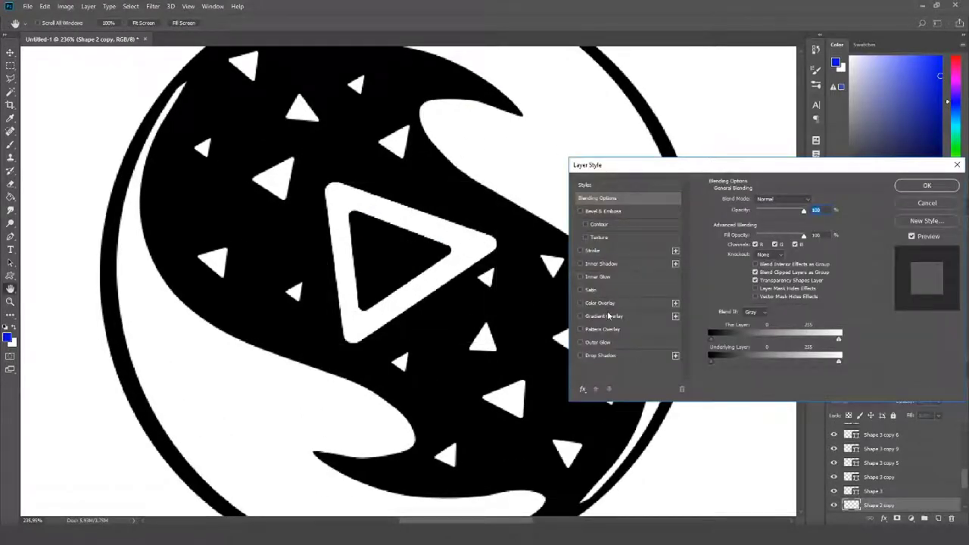
left_click(957, 165)
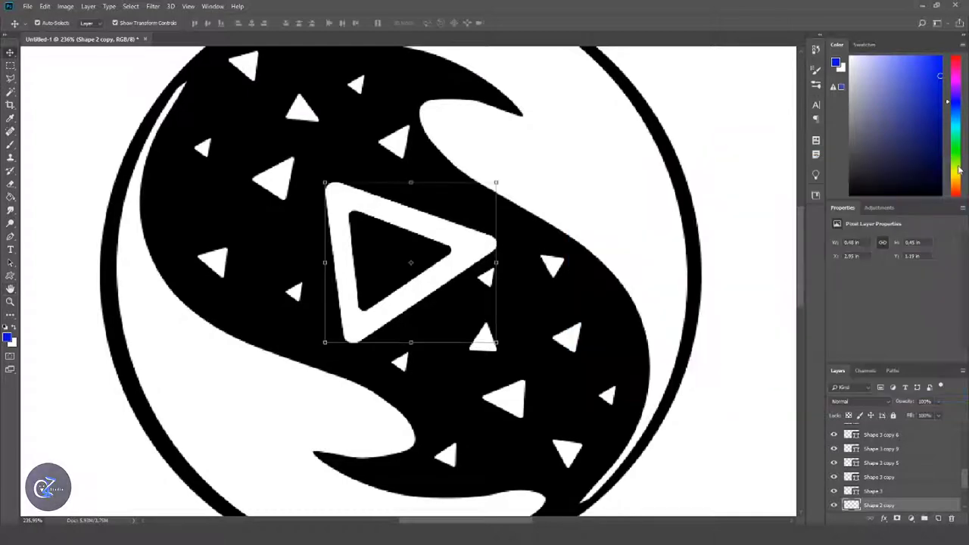
Switch to the Custom Shape tool and bring up its shape presets list.
left_click(12, 276)
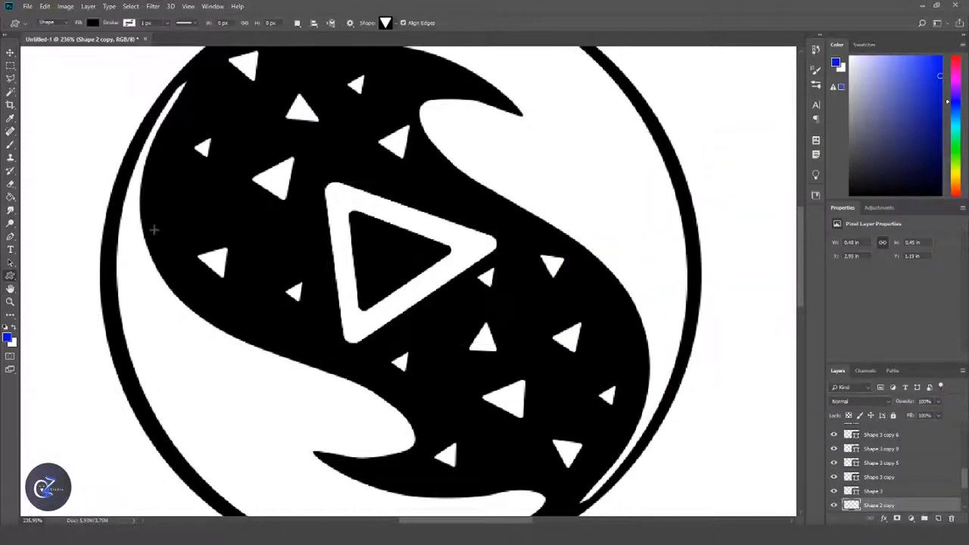
left_click(11, 51)
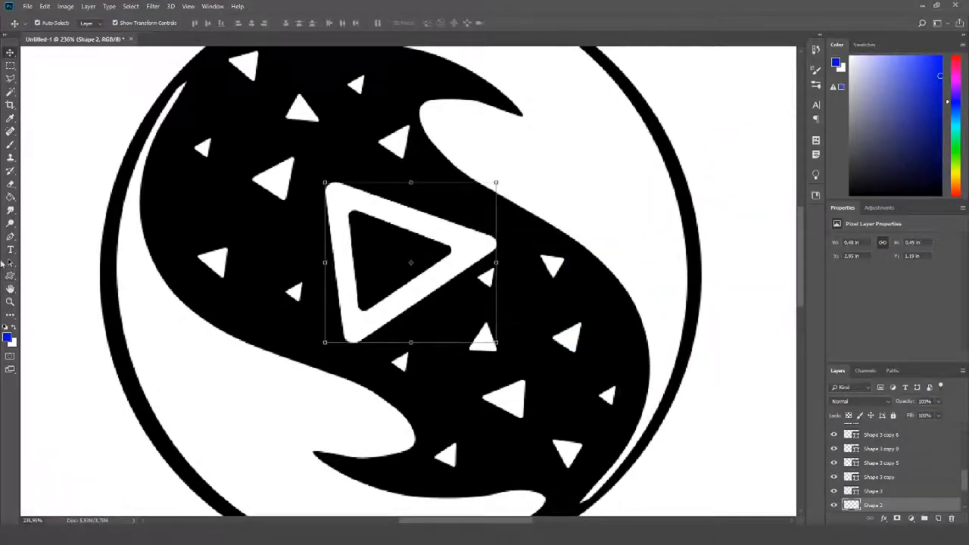
left_click(11, 278)
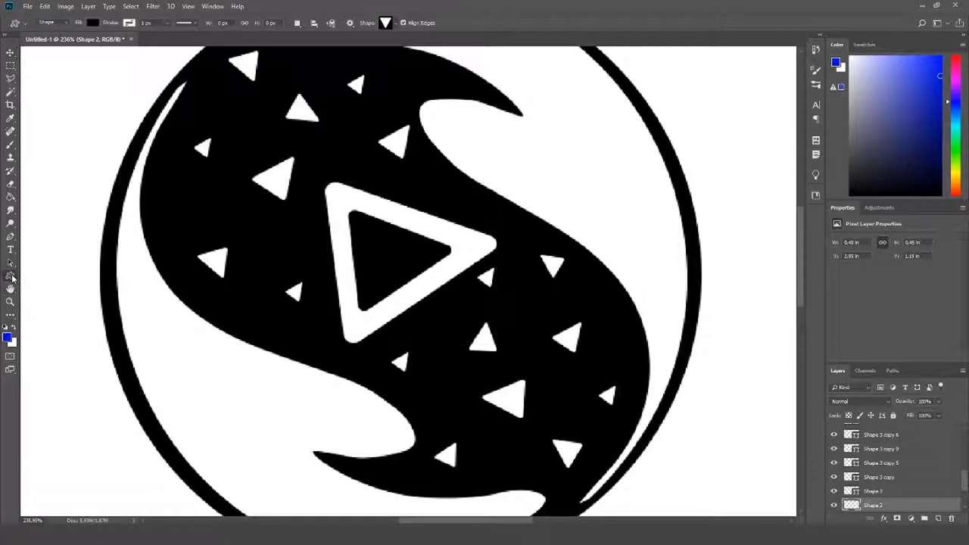
left_click(387, 23)
Draw a triangle custom shape over the centre play icon with a blue fill.
double_click(498, 244)
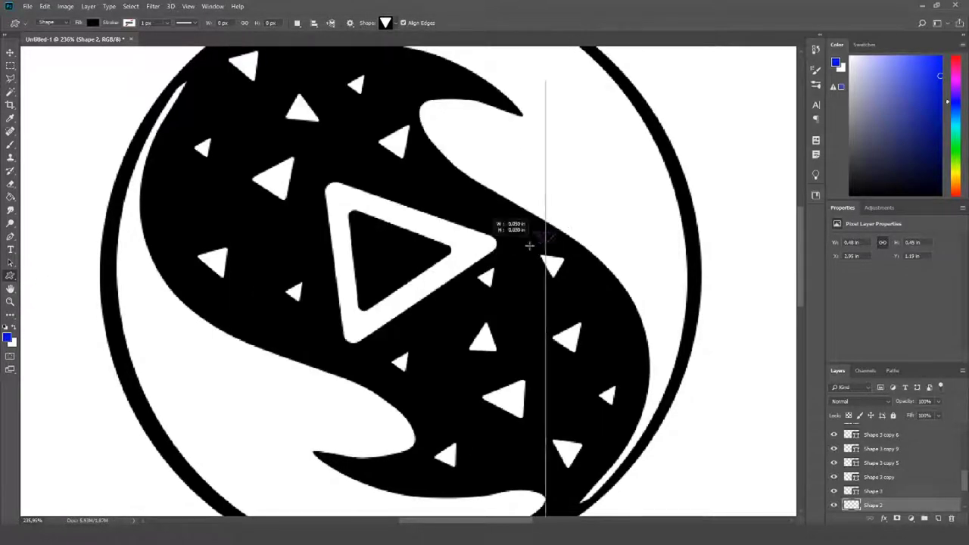
left_click_drag(529, 244, 427, 364)
left_click(93, 23)
left_click(83, 71)
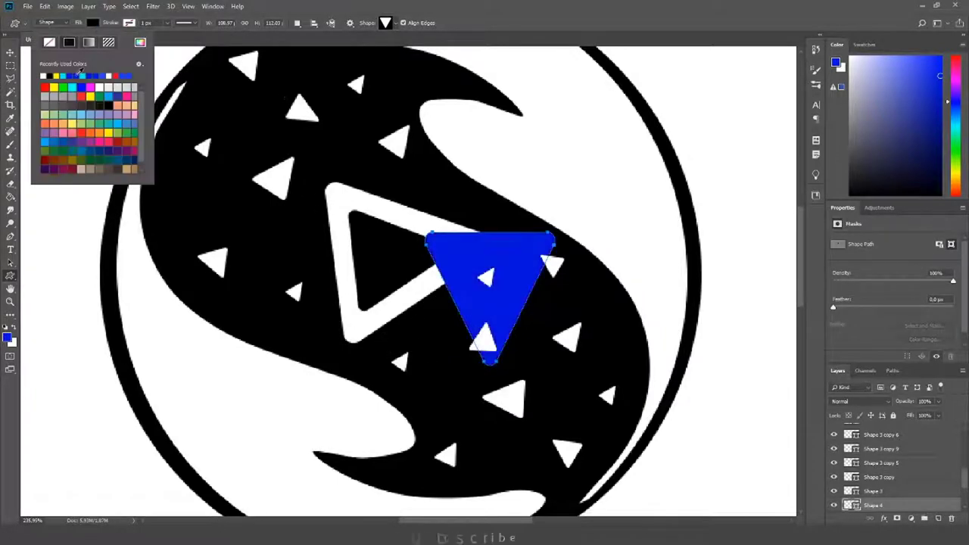
Rotate the blue triangle to point right and fit it inside the white outline.
key("Return")
key("v")
scroll(424, 245, "up", 2)
left_click(397, 229)
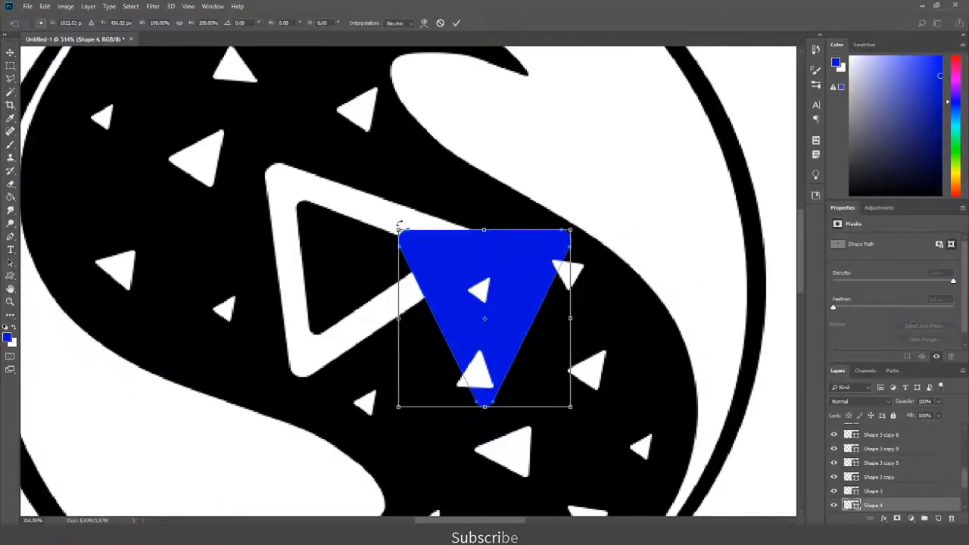
mouse_move(397, 226)
left_mouse_down()
mouse_move(361, 296)
mouse_move(374, 377)
left_mouse_up()
left_click_drag(454, 303, 353, 275)
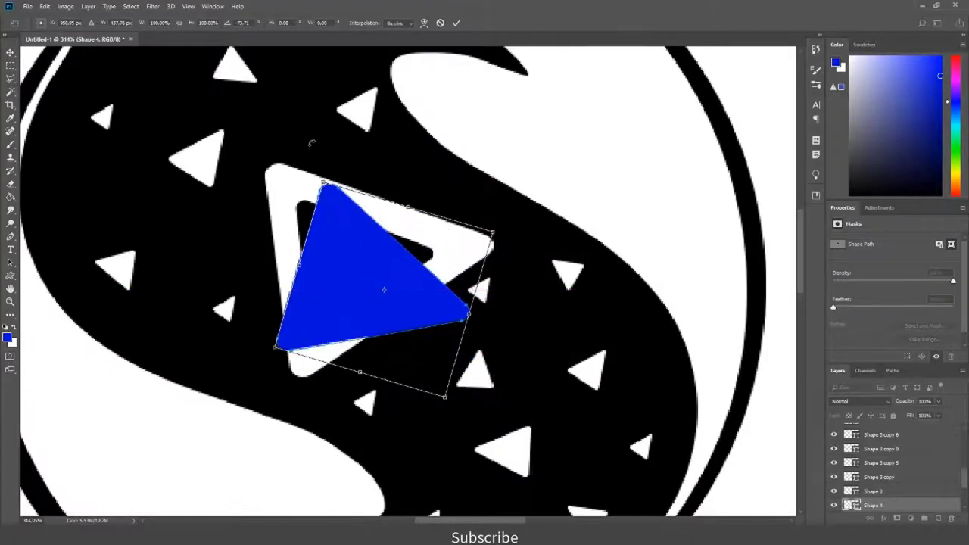
left_click_drag(311, 142, 260, 175)
left_click_drag(366, 300, 370, 260)
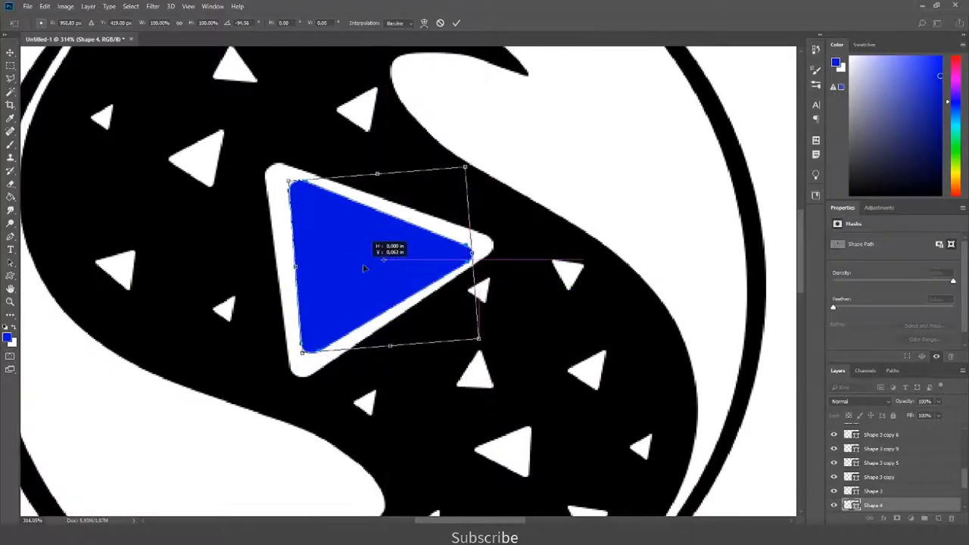
left_click_drag(590, 162, 594, 157)
scroll(455, 277, "up", 2)
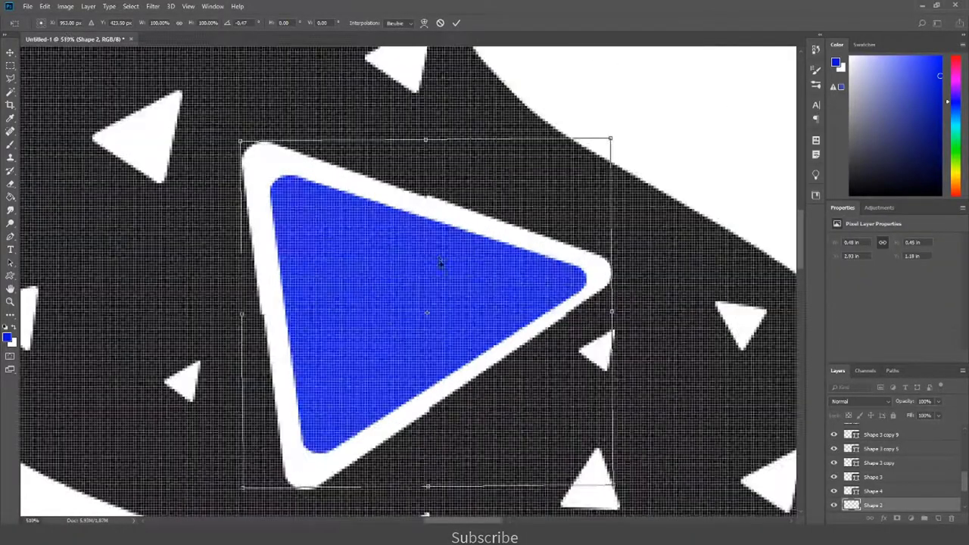
scroll(446, 273, "up", 2)
scroll(443, 271, "up", 1)
scroll(443, 271, "down", 2)
Try enlarging the blue triangle, then delete its Shape 4 layer.
scroll(432, 205, "down", 3)
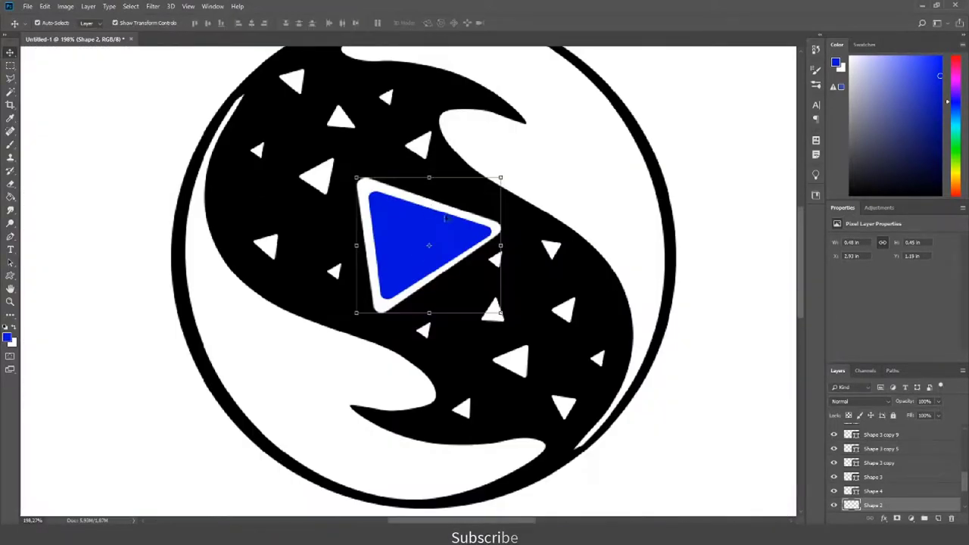
mouse_move(498, 179)
left_mouse_down()
mouse_move(500, 196)
mouse_move(509, 191)
left_mouse_up()
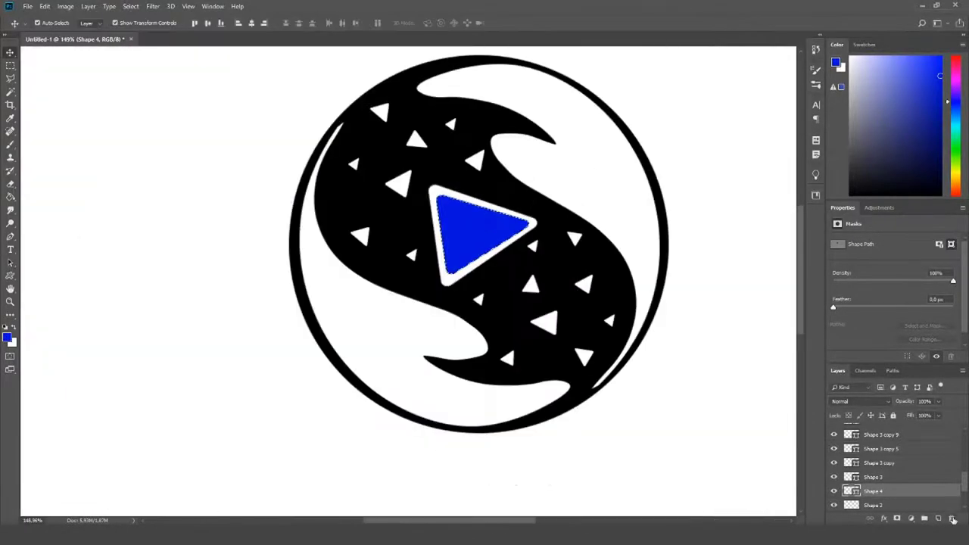
key("Return")
left_click(11, 66)
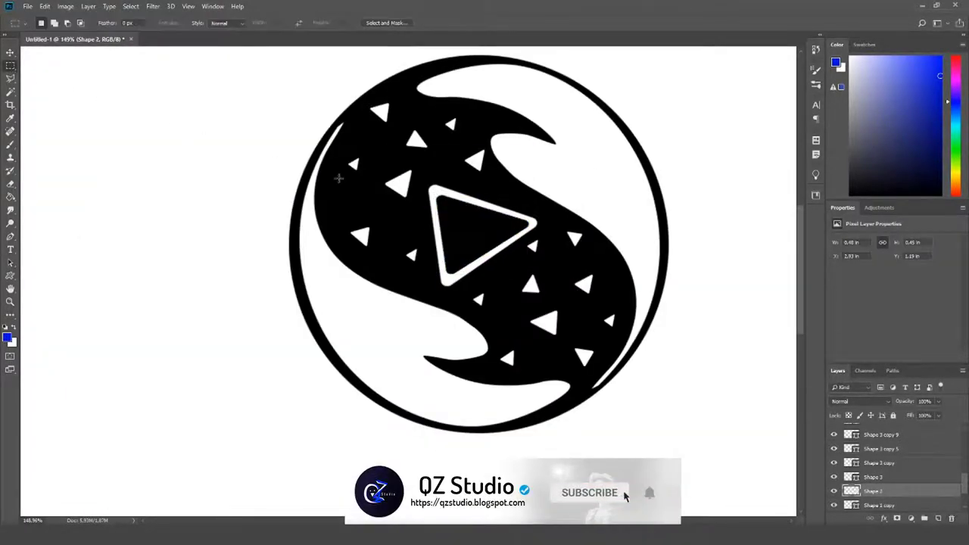
scroll(376, 188, "up", 2)
scroll(376, 189, "up", 2)
scroll(376, 188, "down", 3)
scroll(377, 189, "down", 3)
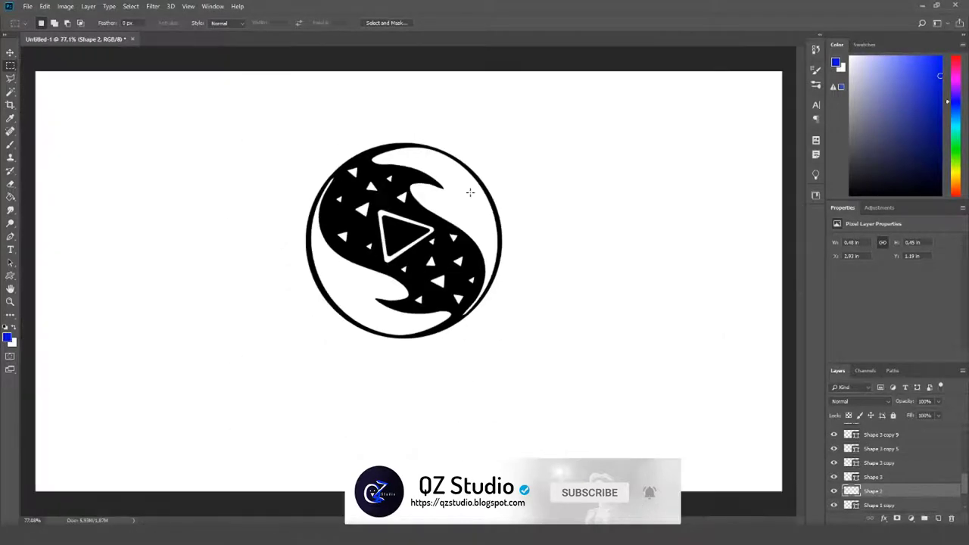
scroll(369, 240, "up", 3)
Rotate the white play-triangle outline about −36° and shift one small white triangle.
key("v")
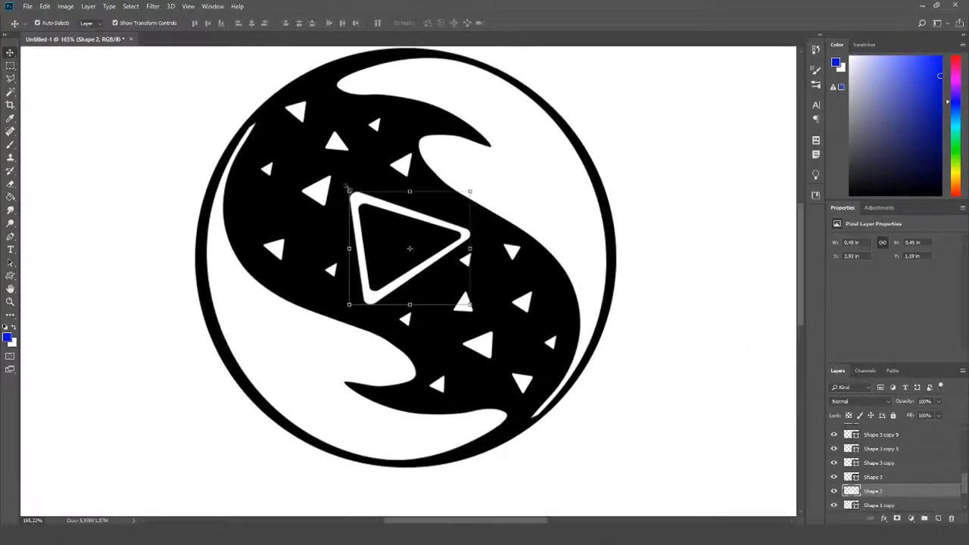
left_click_drag(346, 186, 327, 227)
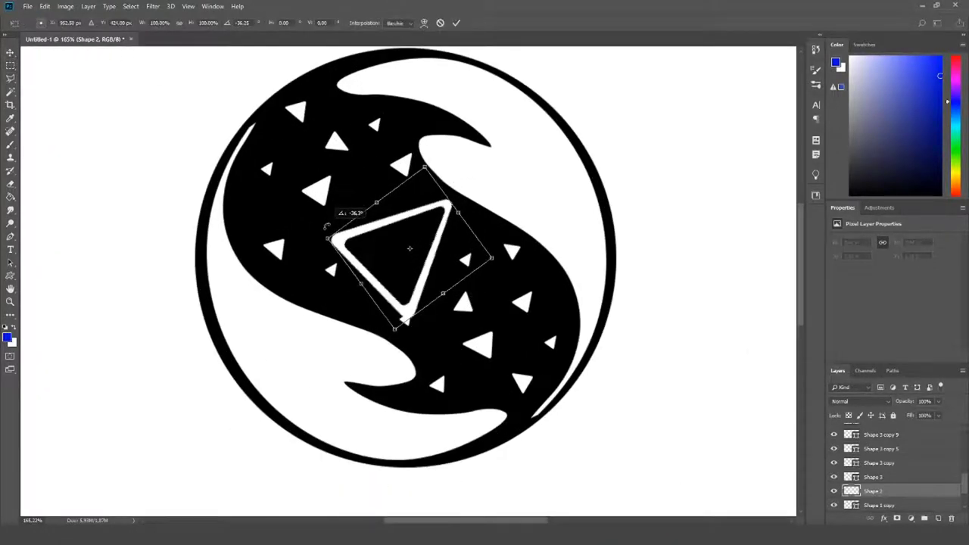
key("Return")
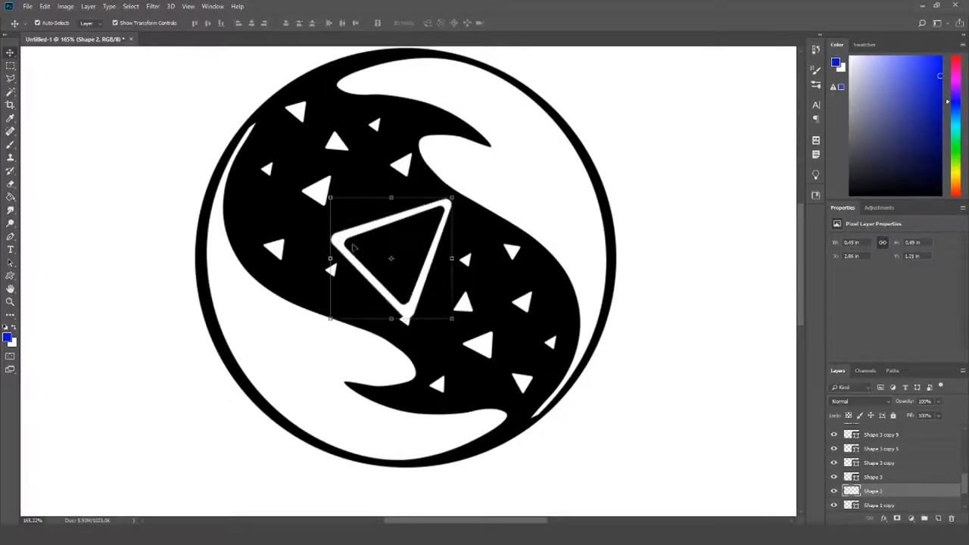
scroll(409, 318, "up", 2)
left_click_drag(400, 318, 437, 341)
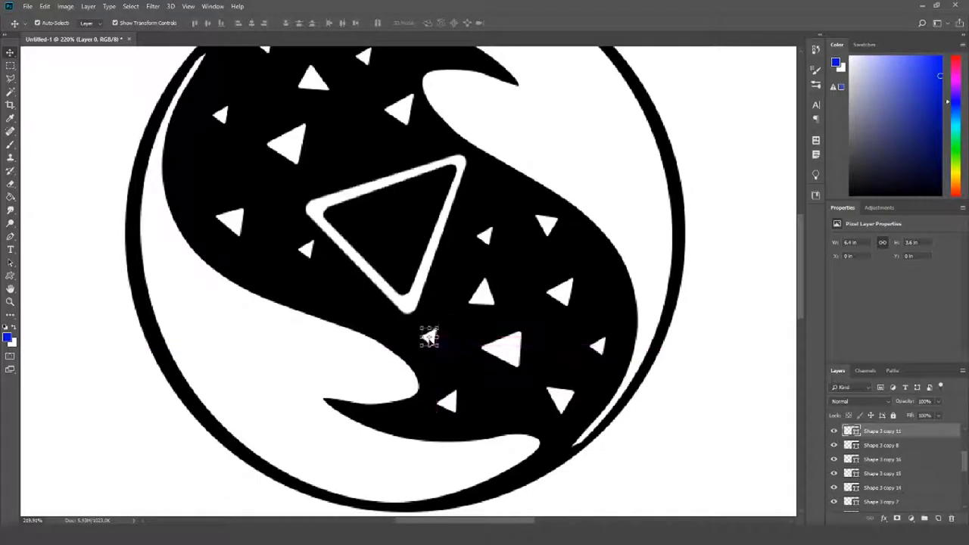
Move three small white triangles in the lower swoosh into more evenly spaced spots.
left_click(484, 236)
key("ctrl+t")
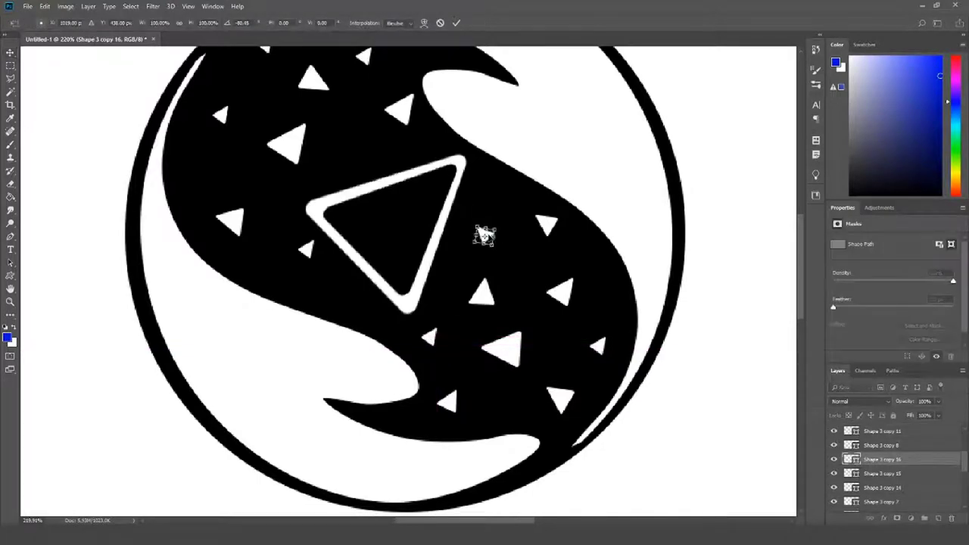
key("Return")
left_click(485, 295)
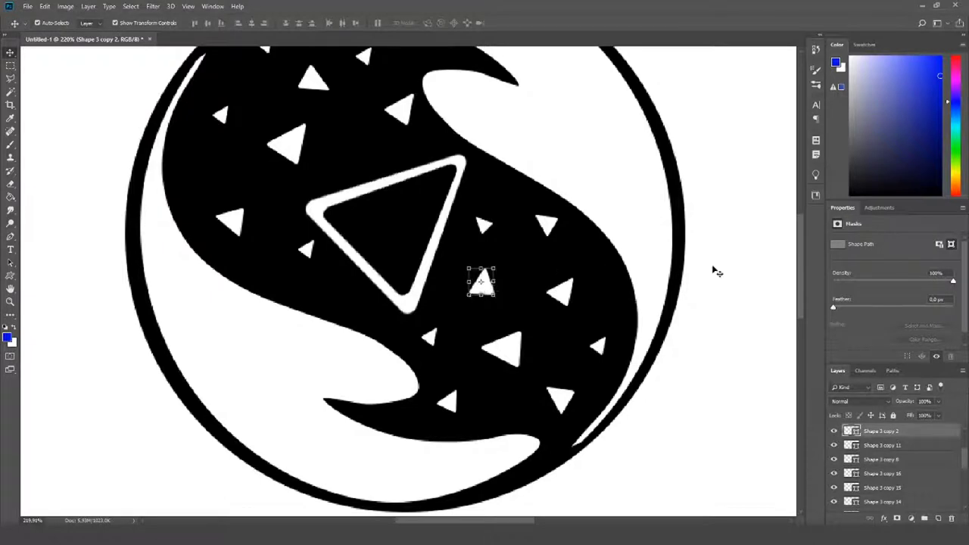
left_click_drag(600, 344, 616, 323)
left_click_drag(565, 394, 550, 413)
left_click_drag(512, 350, 534, 347)
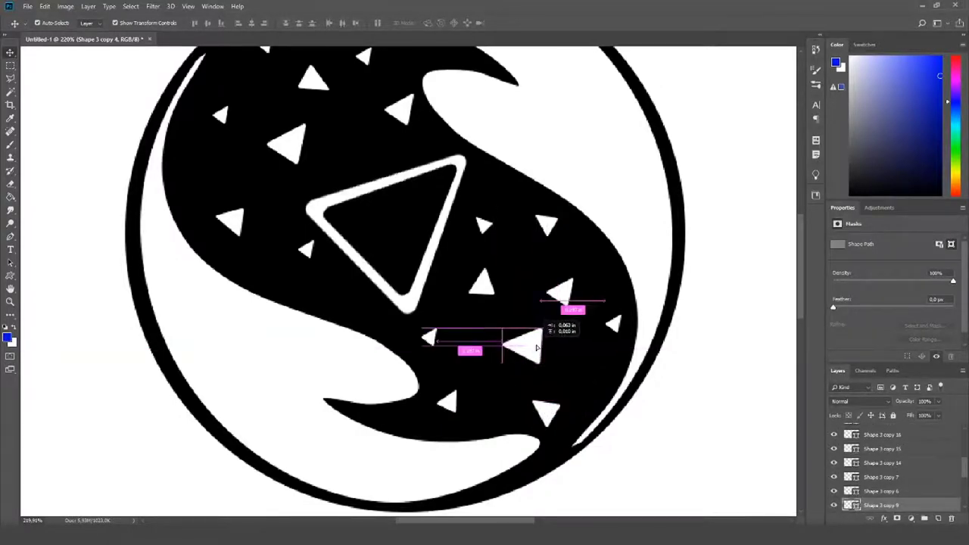
Rotate the Shape 2 play-triangle outline an extra −7°.
left_click(587, 349)
scroll(587, 349, "down", 3)
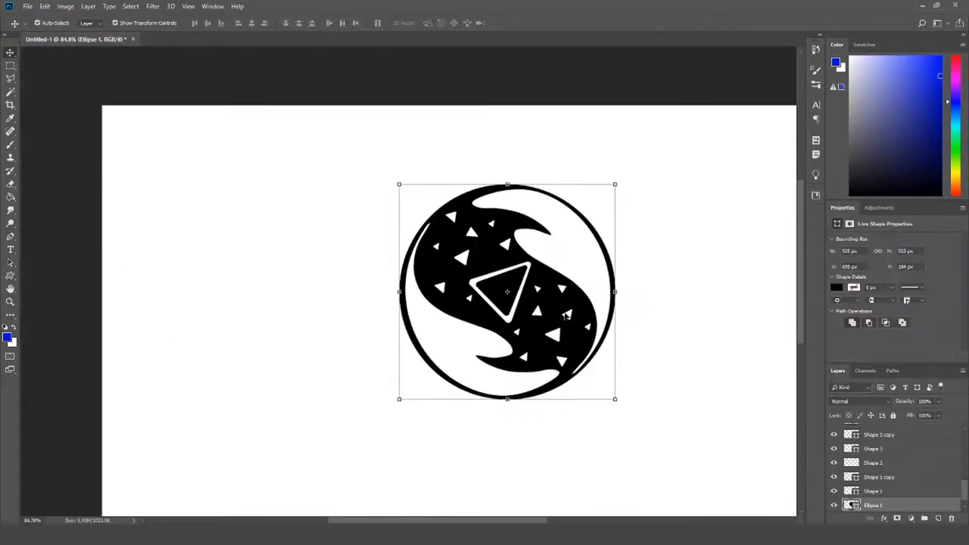
scroll(454, 250, "down", 1)
scroll(394, 235, "up", 1)
scroll(364, 220, "up", 1)
left_click(356, 236)
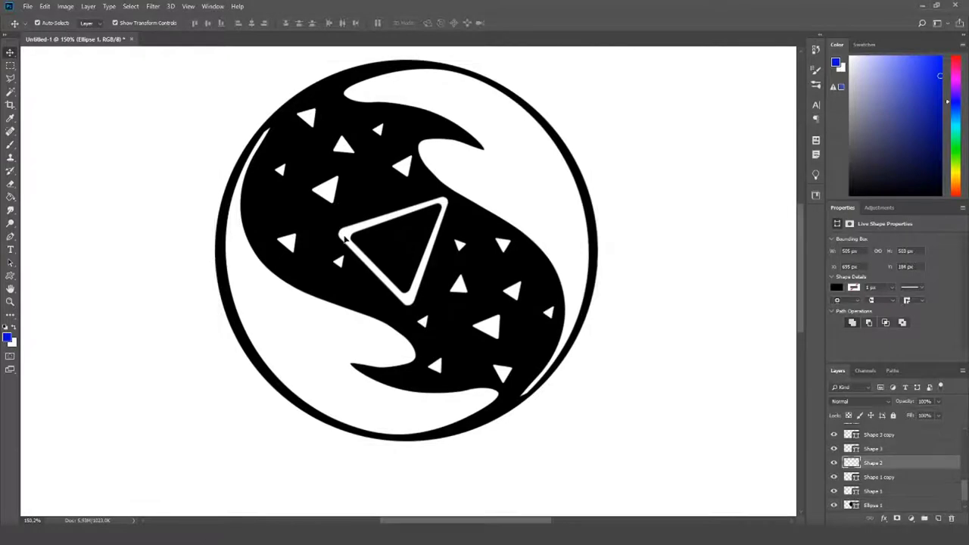
left_click_drag(339, 191, 331, 192)
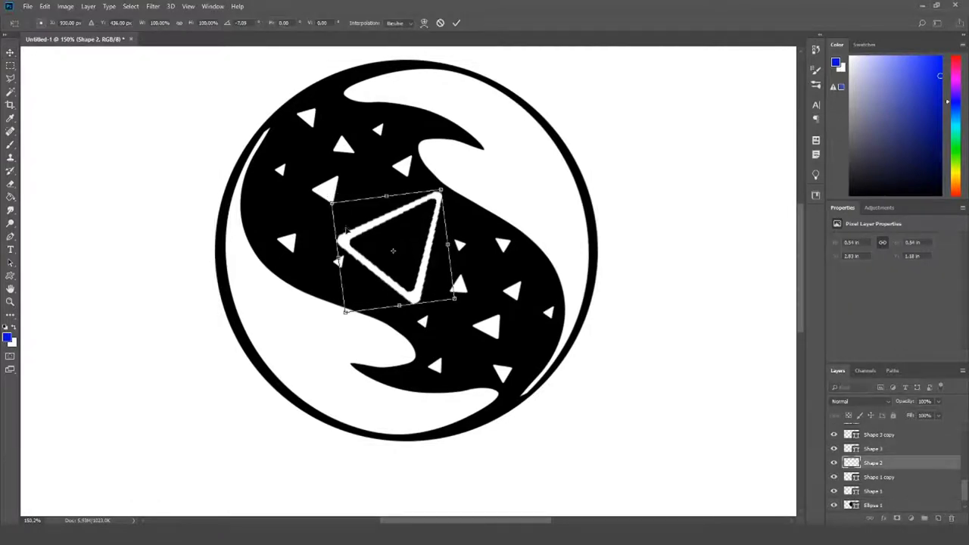
key("Return")
Nudge one small white triangle slightly lower, then reselect the outline.
left_click(158, 297)
scroll(380, 219, "down", 2)
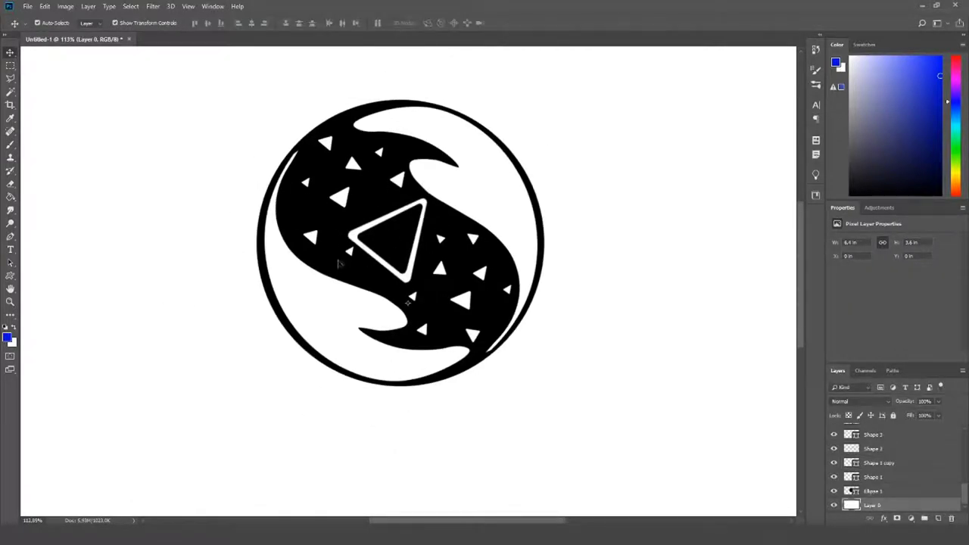
left_click_drag(350, 253, 346, 265)
left_click(387, 230)
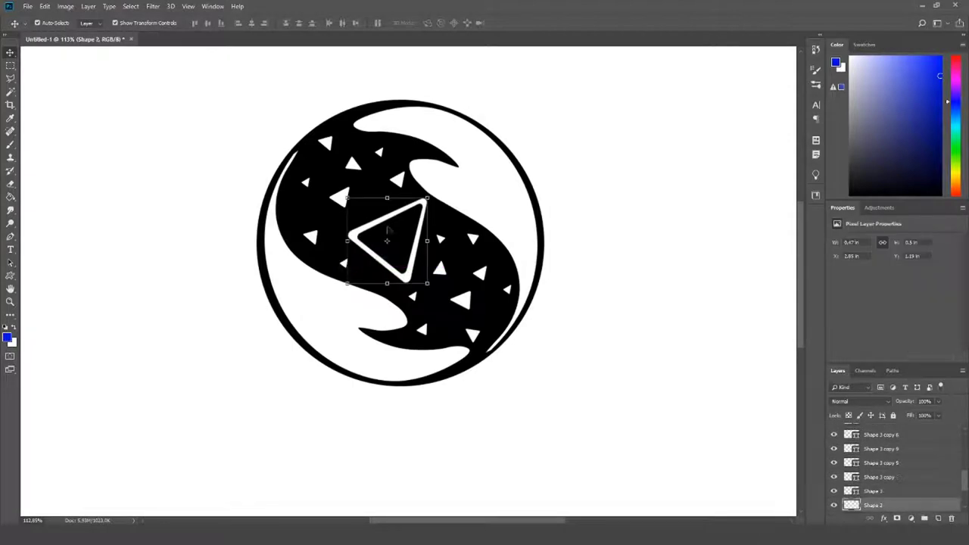
scroll(378, 227, "up", 2)
scroll(341, 231, "up", 1)
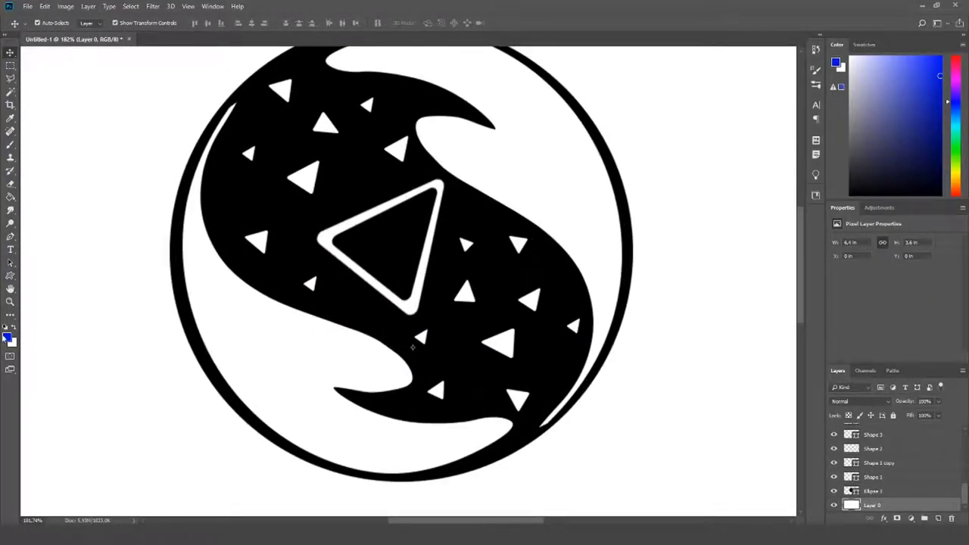
Draw a white-filled triangle (Shape 4) below the outline and stack it above Ellipse 1.
left_click(11, 278)
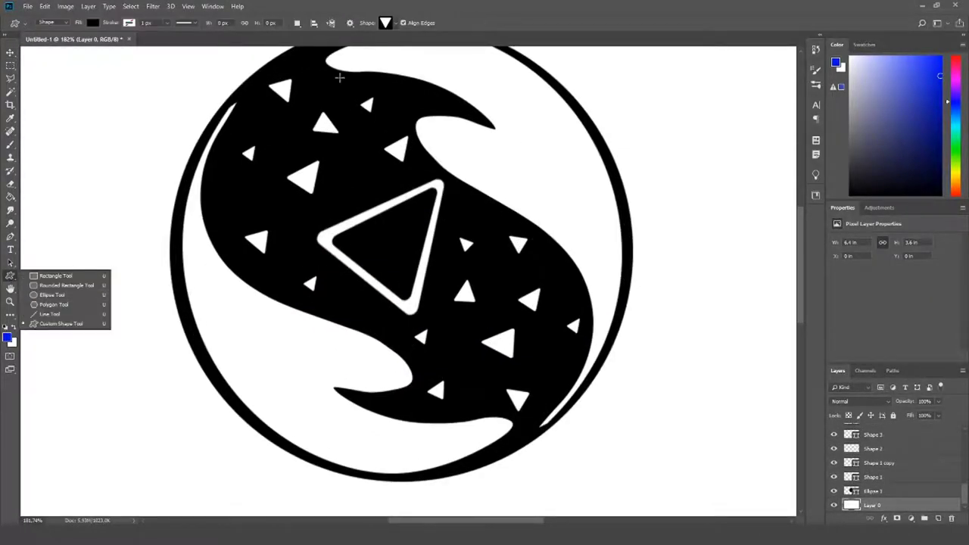
left_click(395, 24)
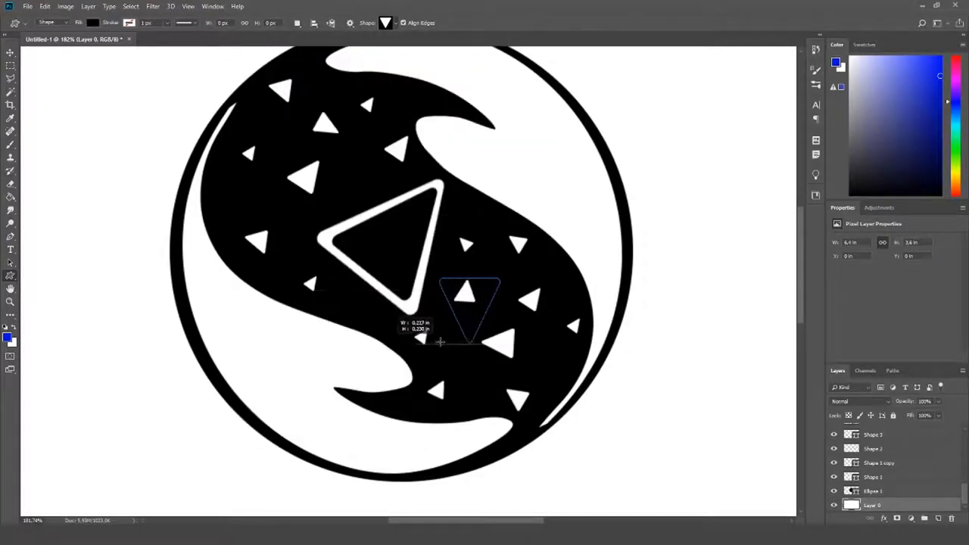
left_click_drag(440, 342, 427, 364)
left_click(97, 23)
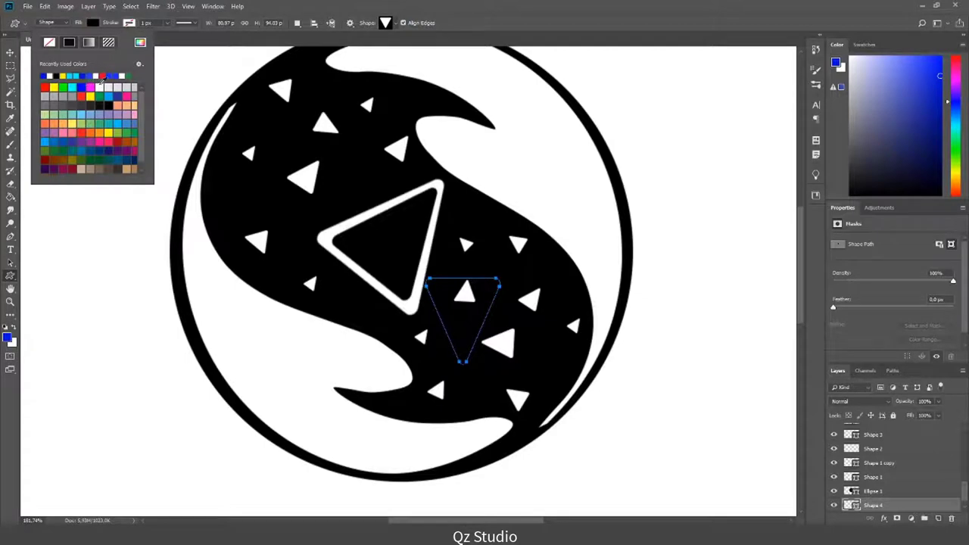
left_click(10, 55)
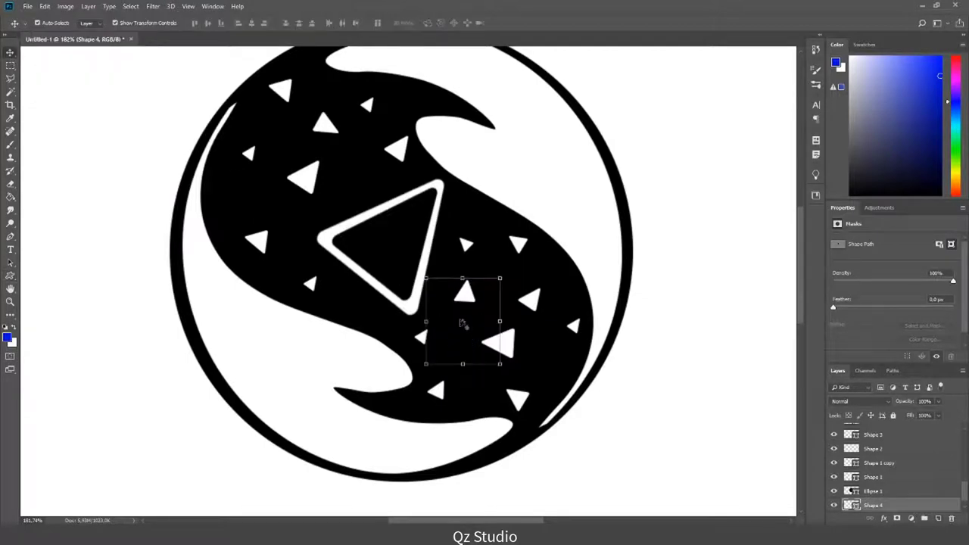
left_click(425, 278)
key("Return")
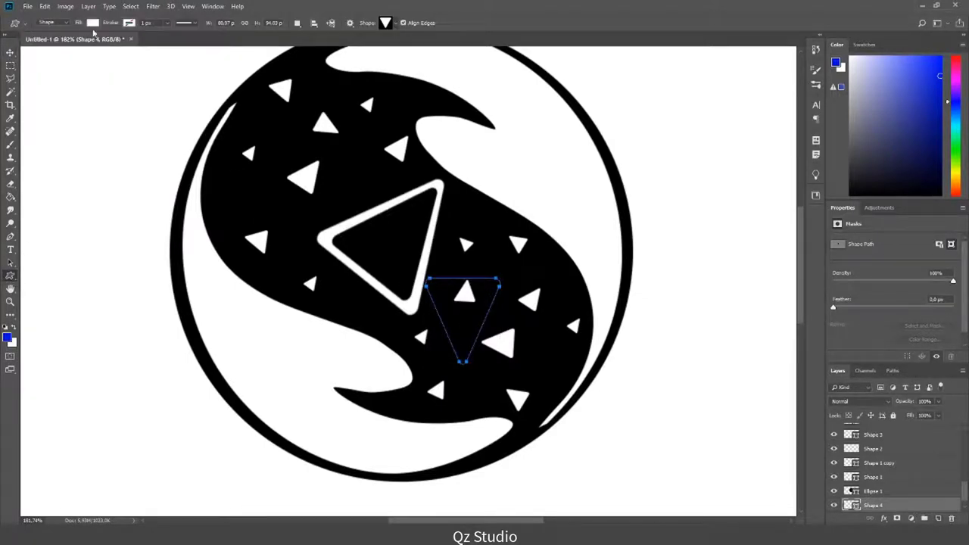
left_click(11, 54)
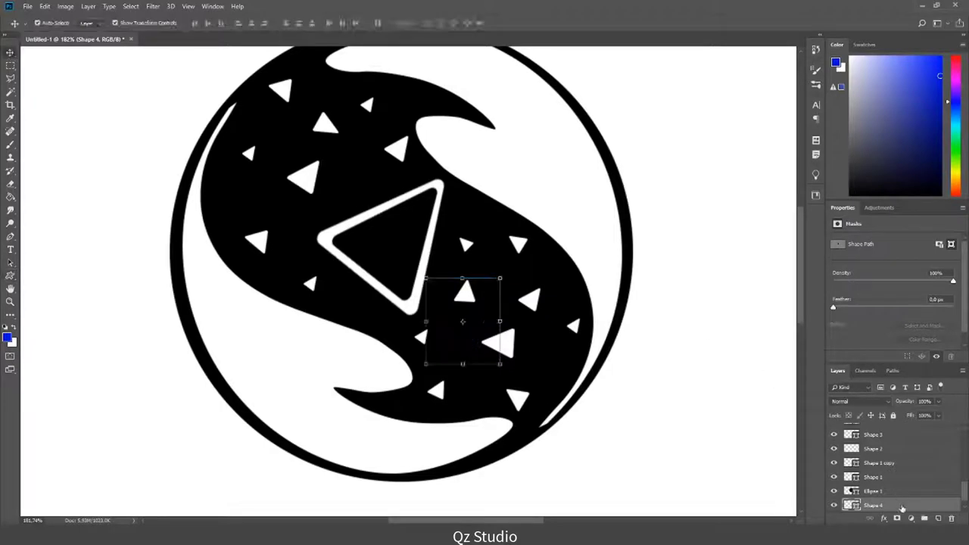
left_click_drag(904, 490, 906, 492)
Flip Shape 4 vertically, rotate about −141°, scale to ~91% and nest it inside the outline.
scroll(432, 269, "up", 1)
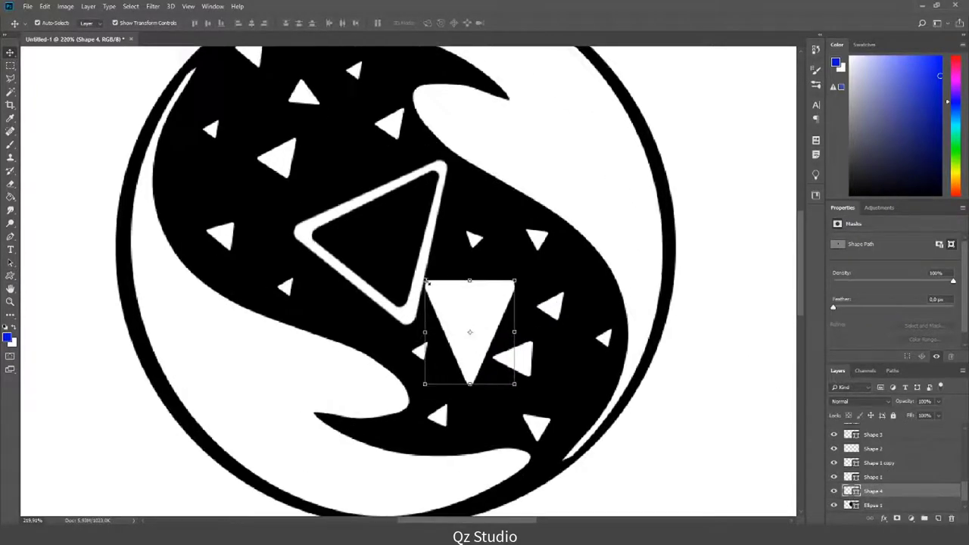
key("ctrl+t")
right_click(438, 294)
left_click(485, 426)
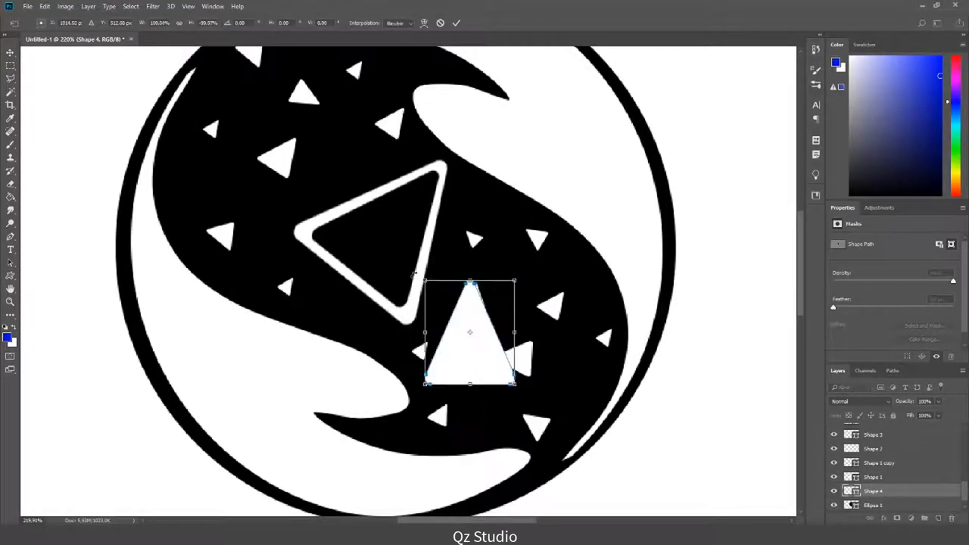
left_click_drag(413, 274, 447, 254)
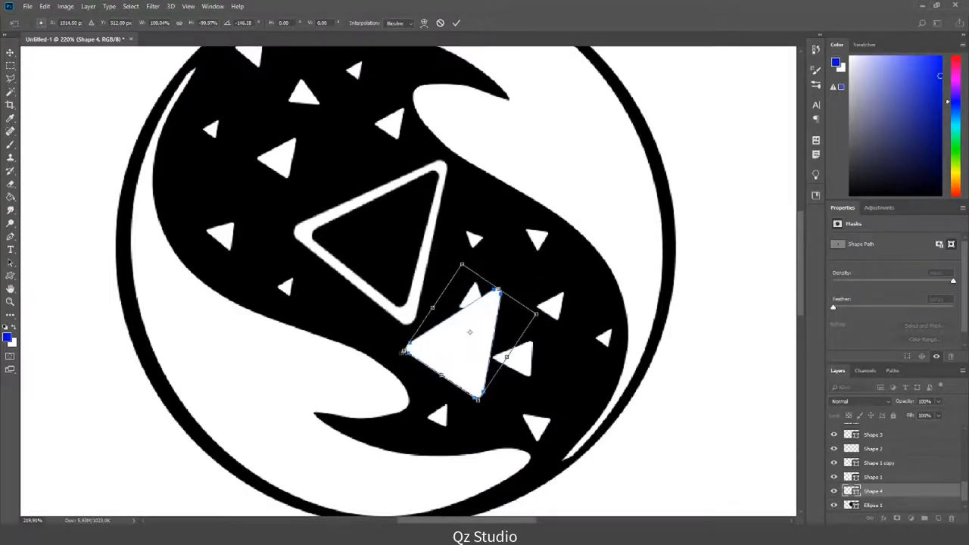
mouse_move(405, 353)
left_mouse_down()
mouse_move(419, 341)
mouse_move(375, 254)
left_mouse_up()
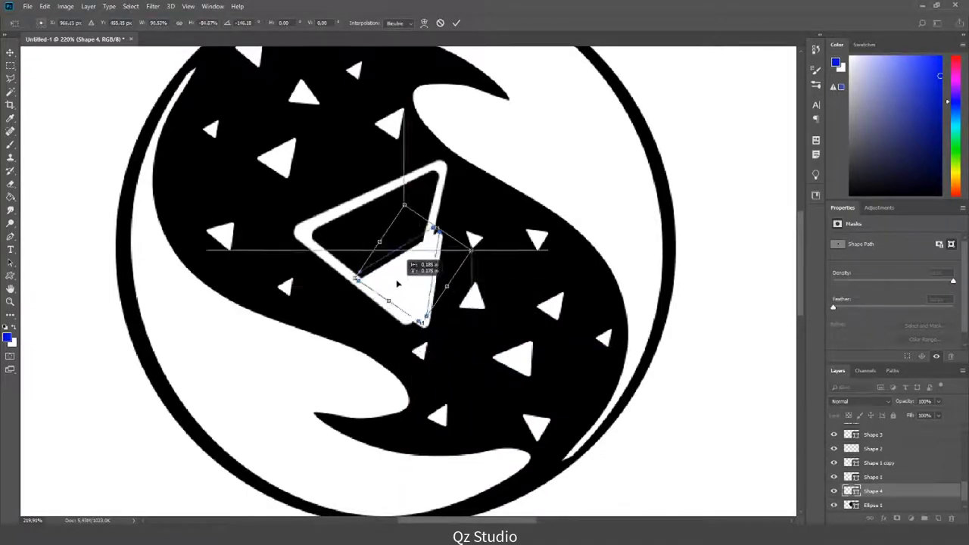
left_click_drag(468, 210, 471, 214)
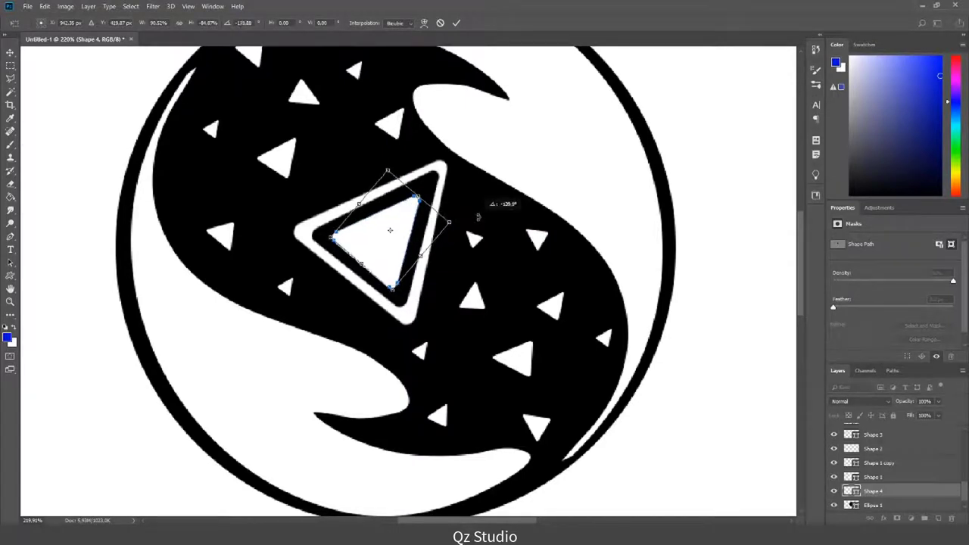
left_click_drag(478, 215, 478, 215)
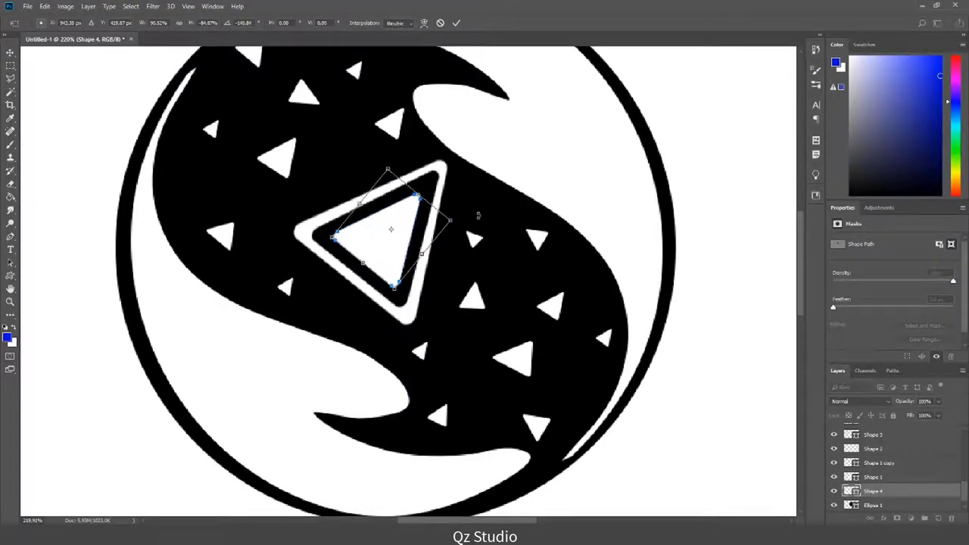
key("Return")
Fit the canvas in view and move two small triangles, one left and one up-right.
left_click(712, 227)
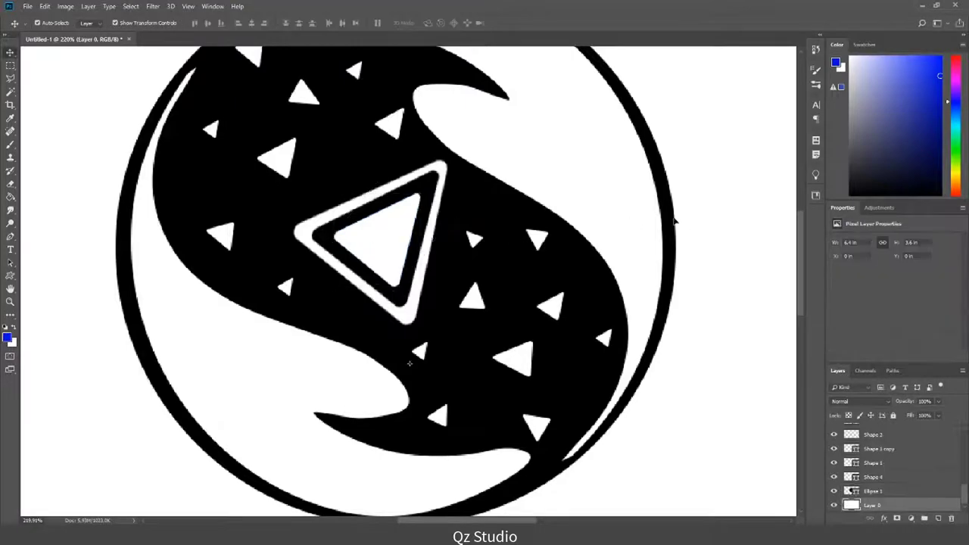
key("ctrl+0")
scroll(387, 226, "up", 3)
scroll(381, 231, "down", 2)
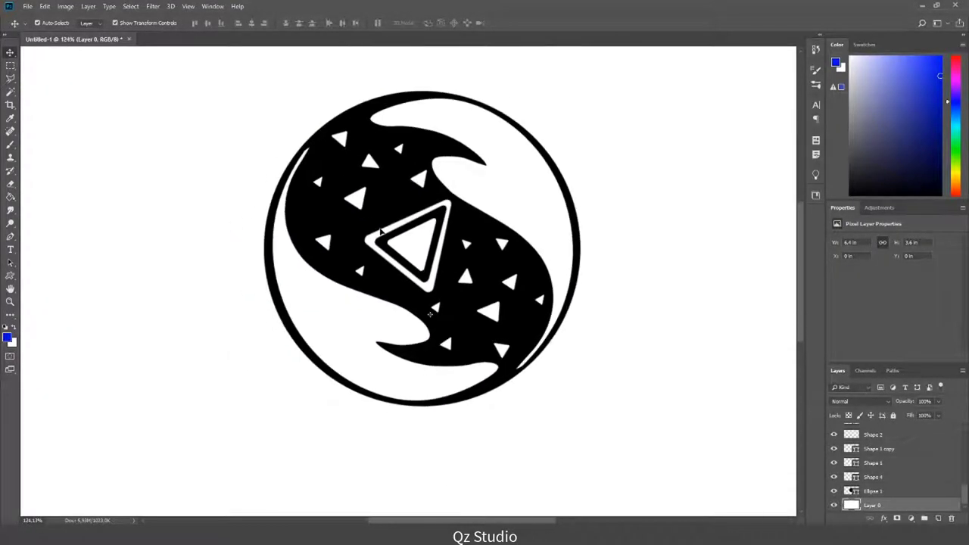
scroll(380, 231, "up", 3)
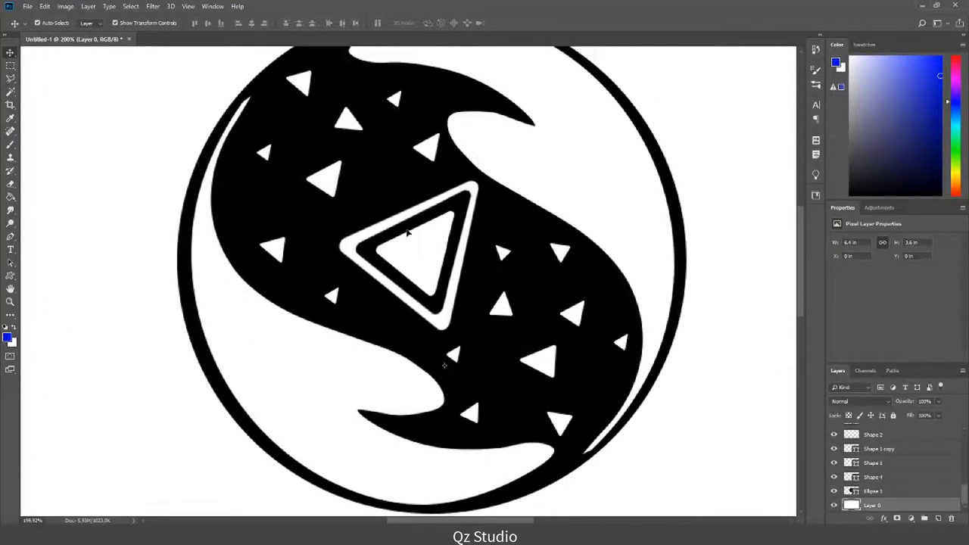
scroll(412, 213, "down", 2)
scroll(346, 173, "down", 1)
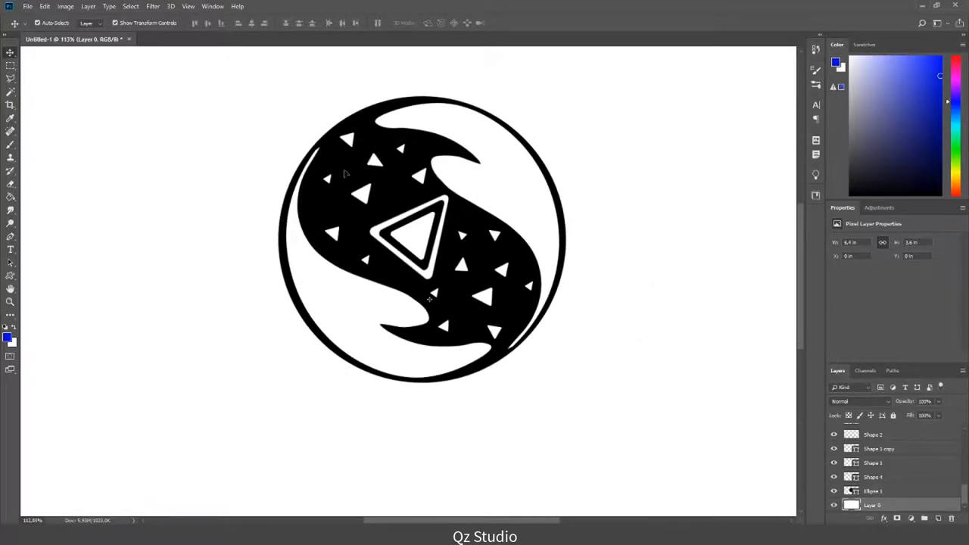
scroll(428, 297, "up", 3)
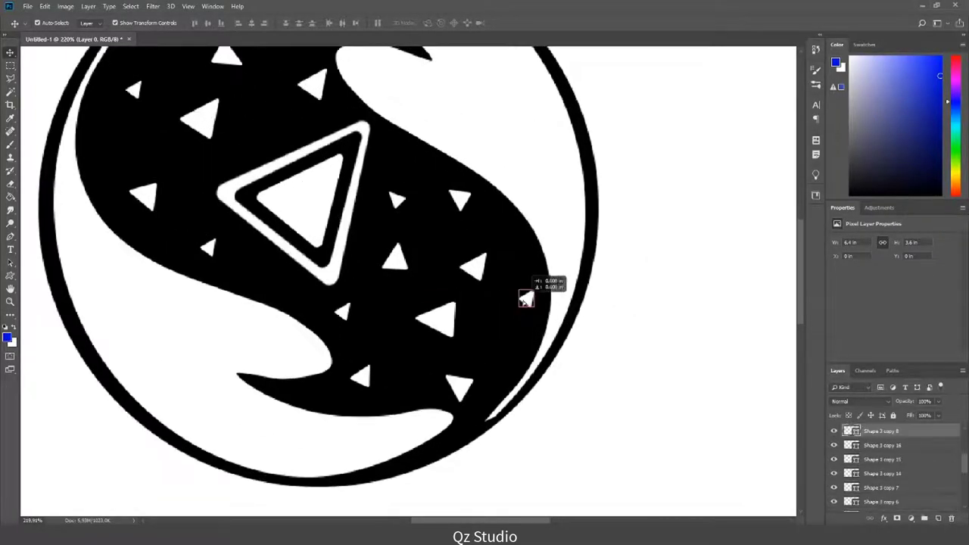
left_click_drag(528, 301, 425, 321)
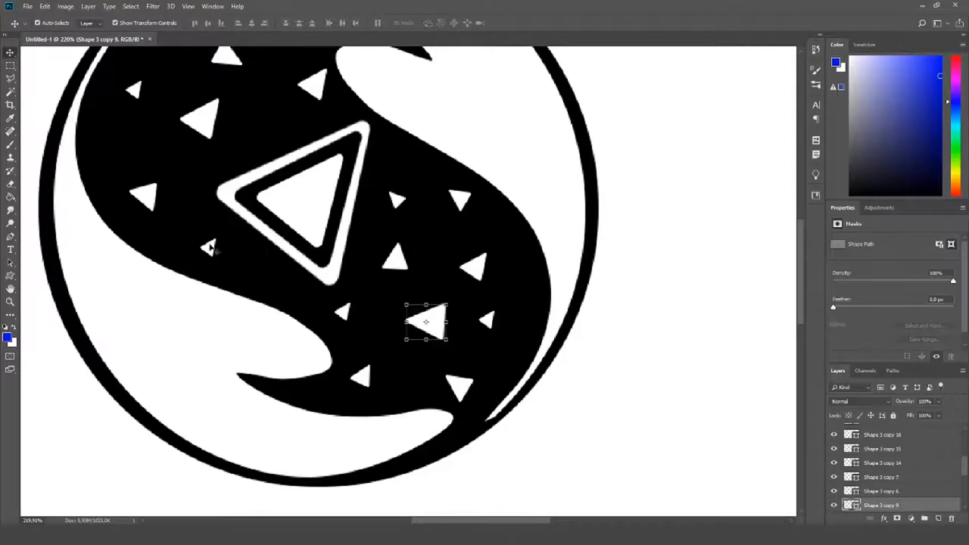
left_click_drag(209, 249, 234, 238)
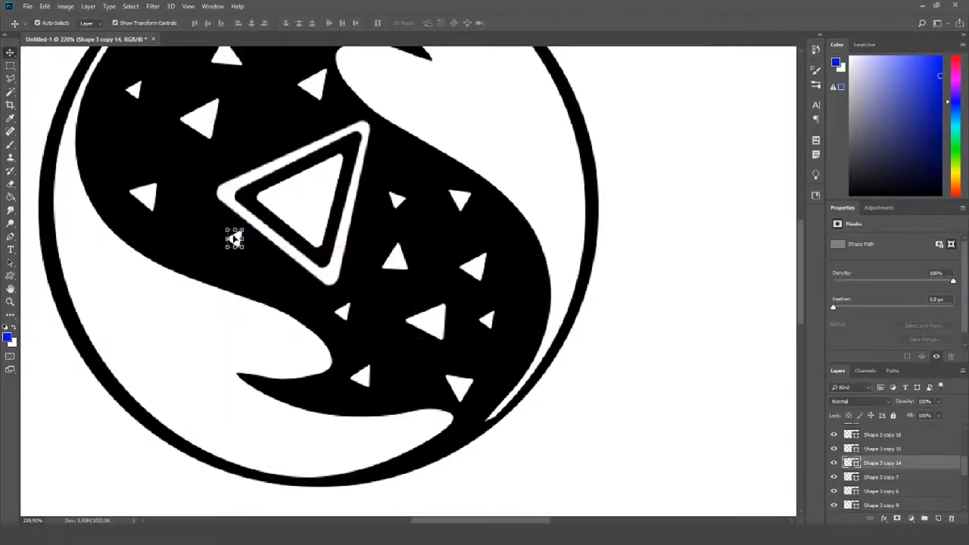
key("ctrl+t")
key("Return")
Spread the remaining small white triangles into more even positions around the swoosh.
left_click_drag(152, 203, 173, 173)
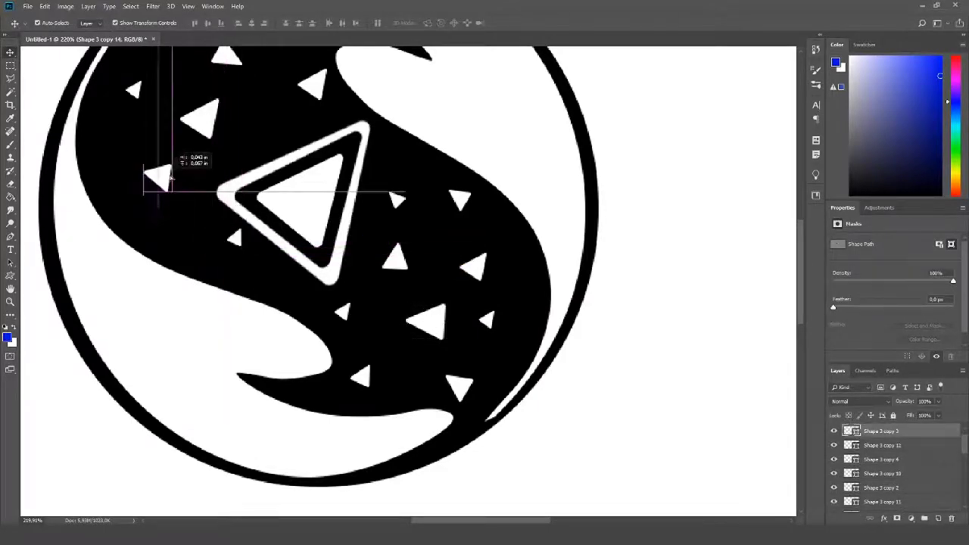
left_click_drag(459, 201, 444, 220)
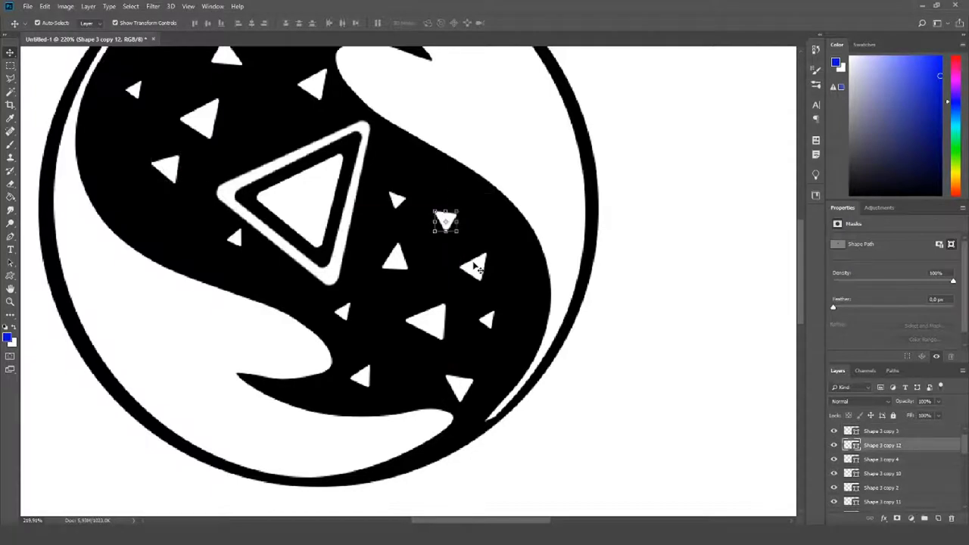
left_click_drag(473, 267, 453, 274)
left_click_drag(437, 327, 422, 332)
left_click_drag(499, 321, 494, 321)
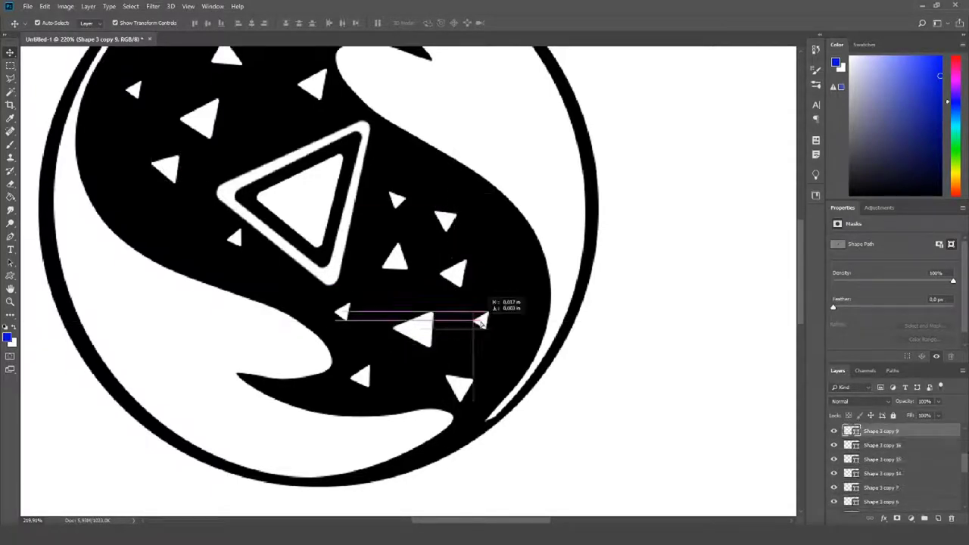
left_click_drag(173, 168, 187, 166)
left_click_drag(199, 118, 215, 110)
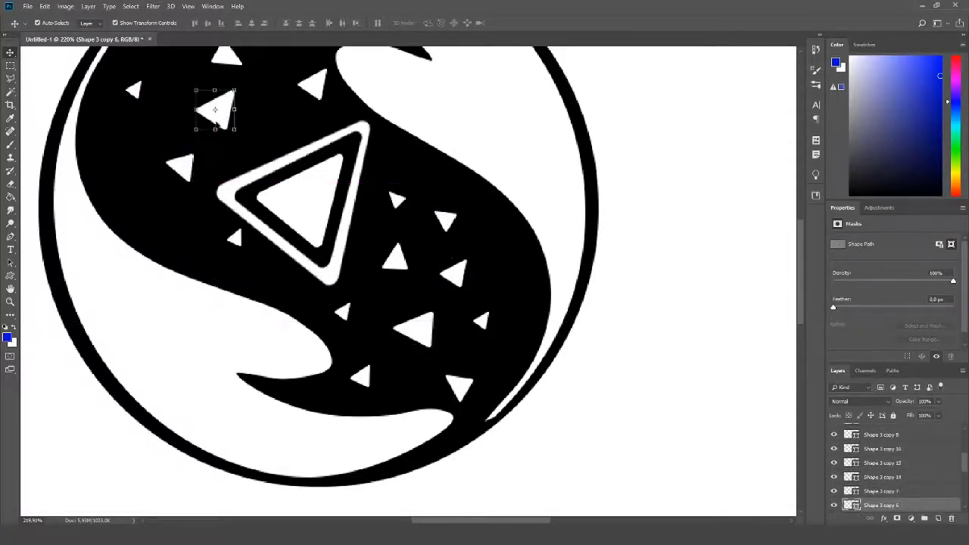
left_click_drag(194, 177, 208, 170)
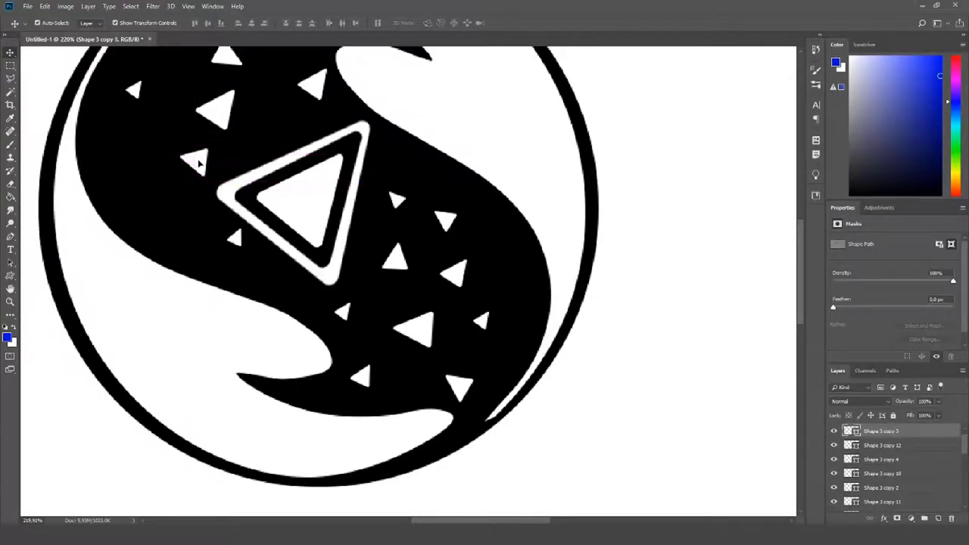
Switch to the Custom Shape tool and open the Shape picker library.
key("ctrl+0")
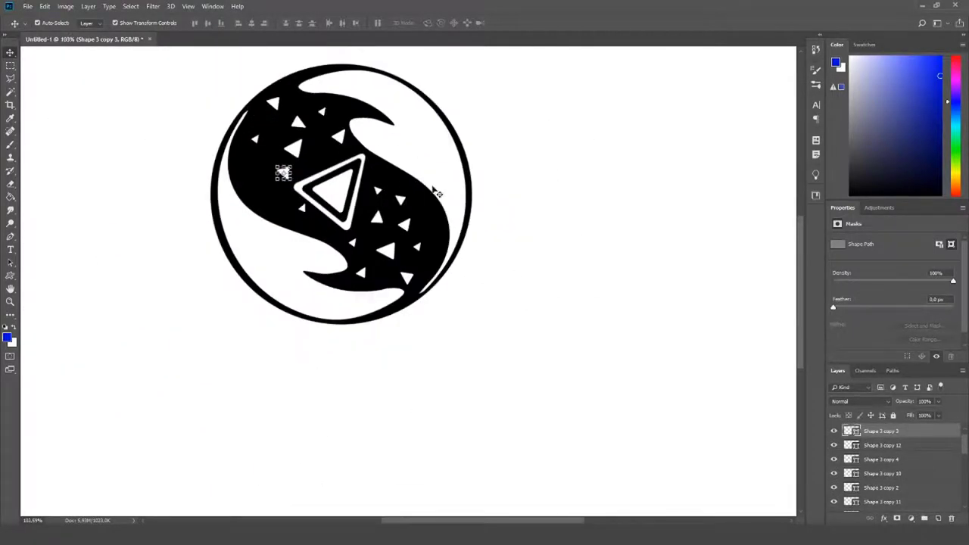
scroll(372, 181, "up", 2)
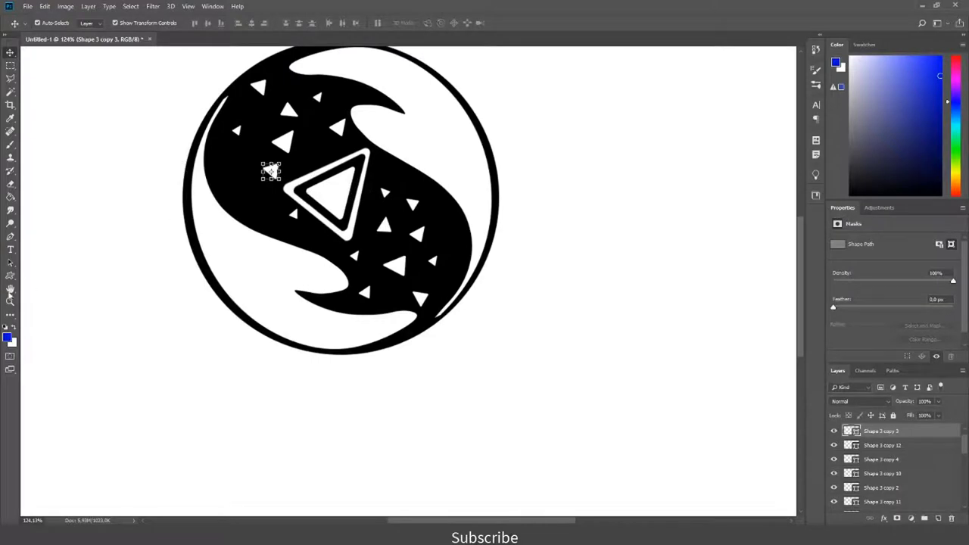
key("u")
left_click(389, 23)
Draw a thin curved arc custom shape over the swoosh's right side.
scroll(408, 407, "down", 2)
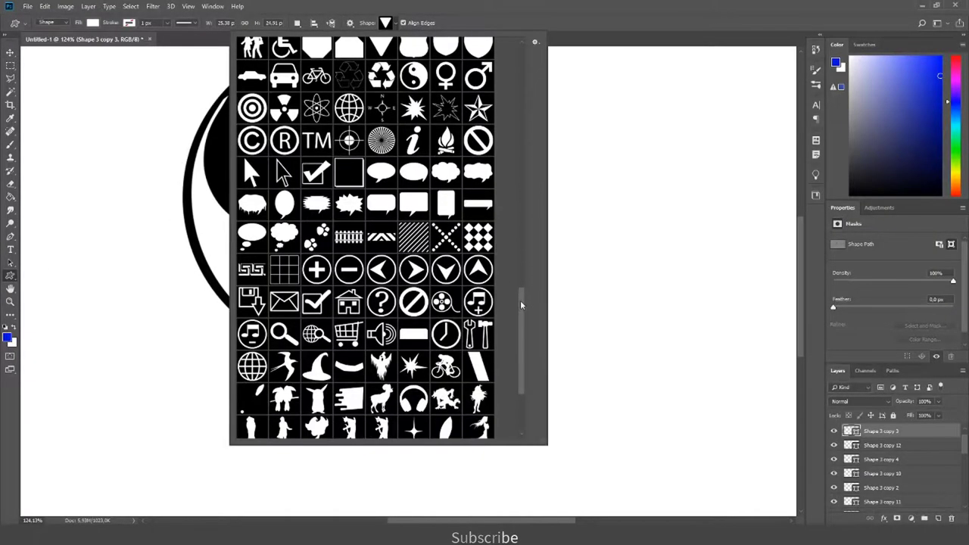
scroll(407, 407, "down", 4)
left_click(493, 13)
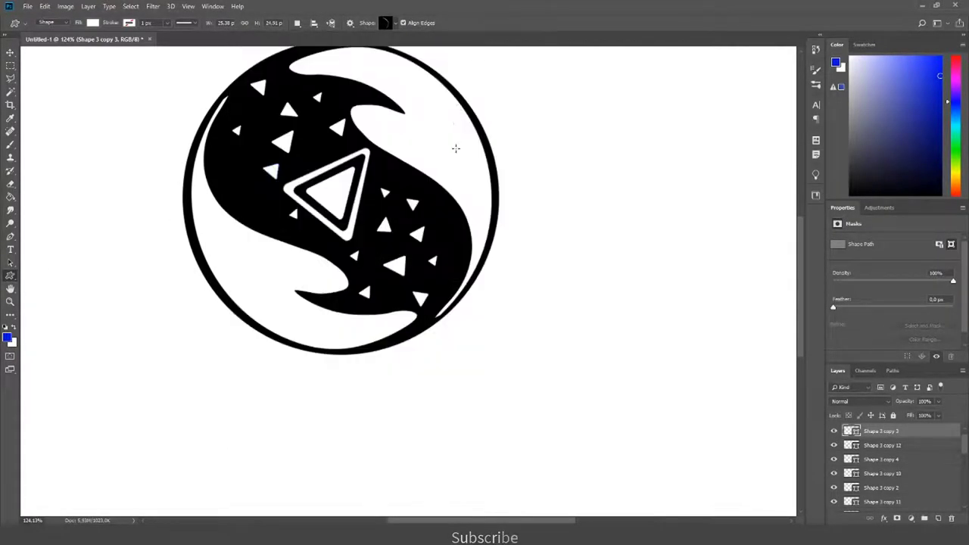
left_click_drag(410, 203, 380, 268)
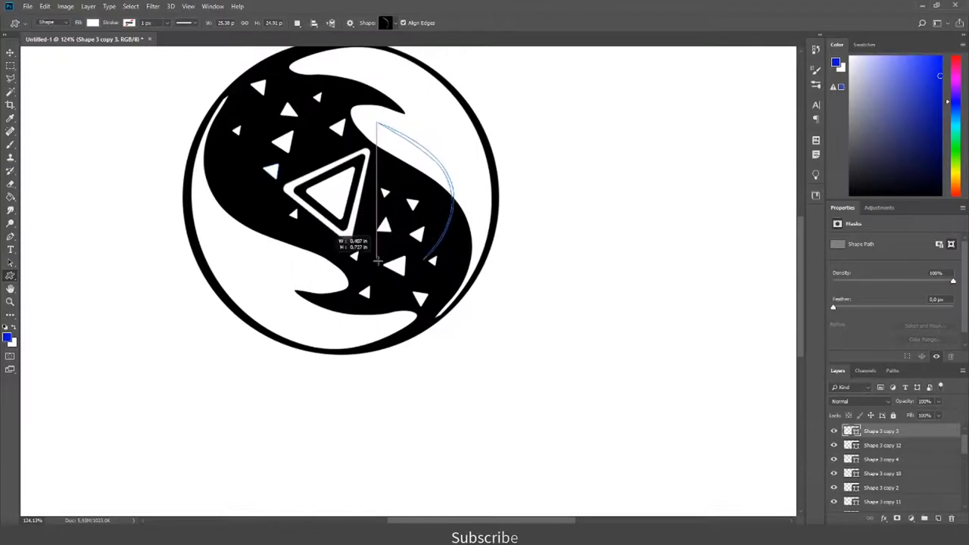
Rotate and horizontally flip the arc so it traces the swoosh's right outer edge.
scroll(414, 97, "up", 3)
key("ctrl+t")
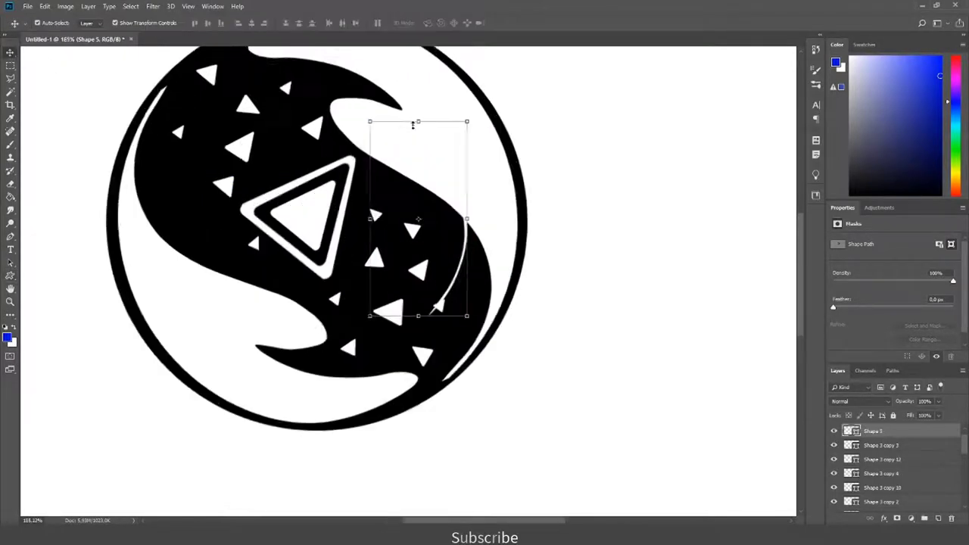
mouse_move(477, 117)
left_mouse_down()
mouse_move(414, 174)
mouse_move(398, 220)
left_mouse_up()
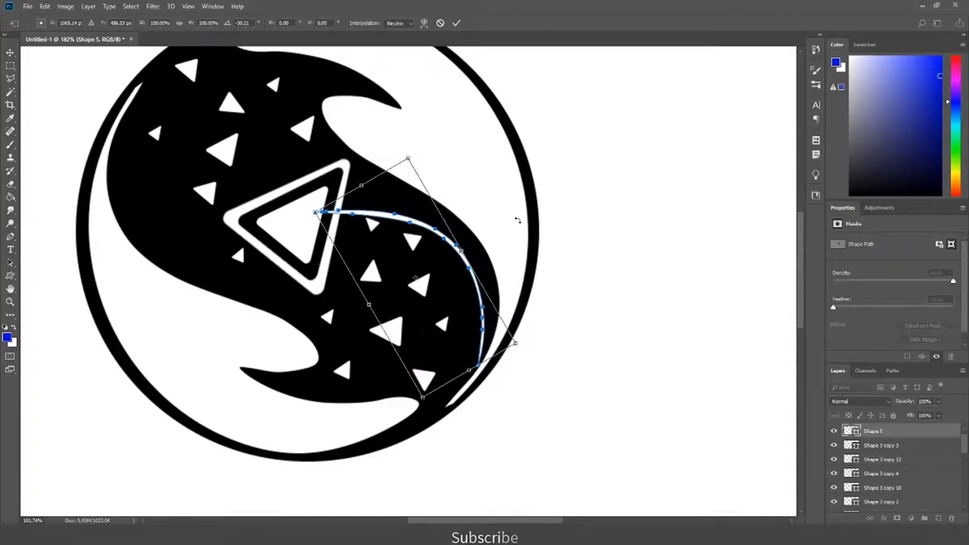
left_click_drag(467, 218, 240, 157)
right_click(410, 269)
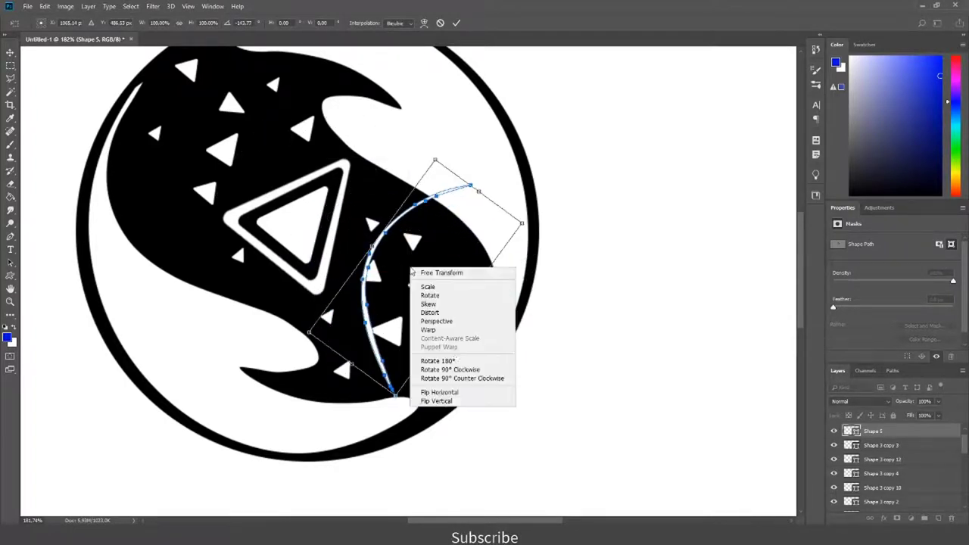
left_click(446, 393)
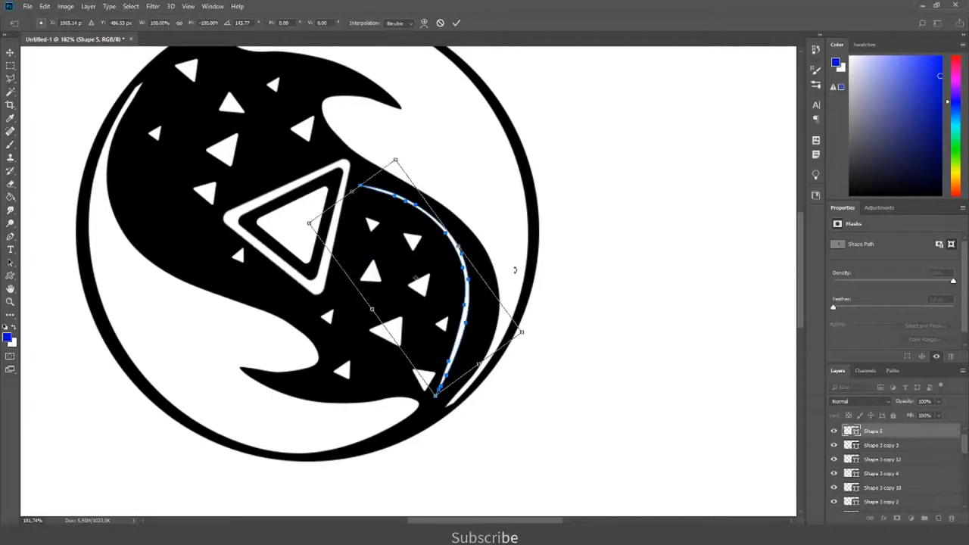
left_click_drag(515, 269, 516, 265)
mouse_move(468, 310)
left_mouse_down()
mouse_move(497, 297)
mouse_move(455, 227)
left_mouse_up()
key("Return")
Duplicate the arc and rotate the copy onto the swoosh's left edge.
key("ctrl+j")
key("ctrl+t")
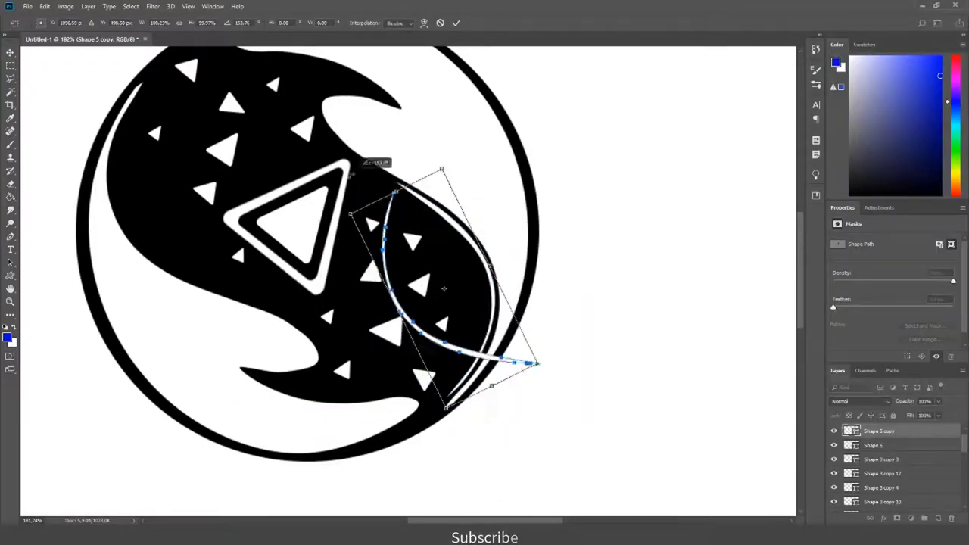
scroll(158, 124, "up", 2)
left_click_drag(288, 173, 321, 188)
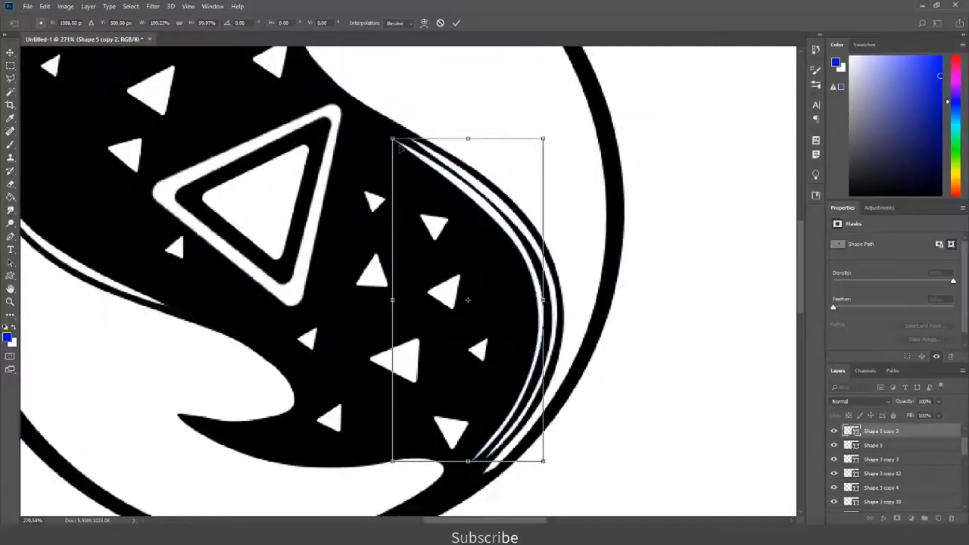
Tilt and warp the duplicate arc, then merge it down.
mouse_move(401, 150)
left_mouse_down()
mouse_move(539, 125)
mouse_move(587, 234)
left_mouse_up()
scroll(575, 216, "down", 4)
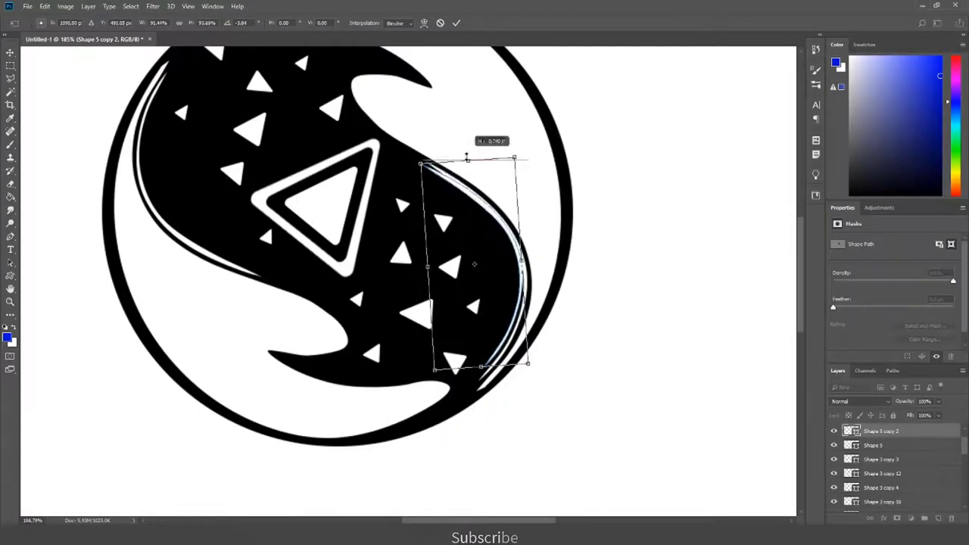
left_click(424, 23)
scroll(485, 265, "up", 4)
scroll(485, 265, "down", 5)
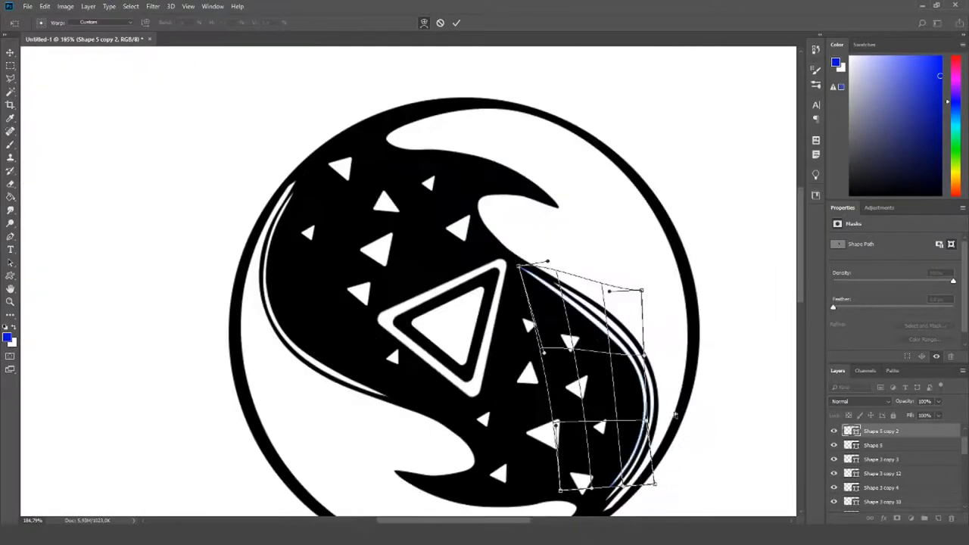
key("Return")
key("ctrl+e")
Warp a second arc to follow the swoosh curve and place it beside the right edge.
scroll(511, 219, "up", 3)
scroll(426, 293, "up", 3)
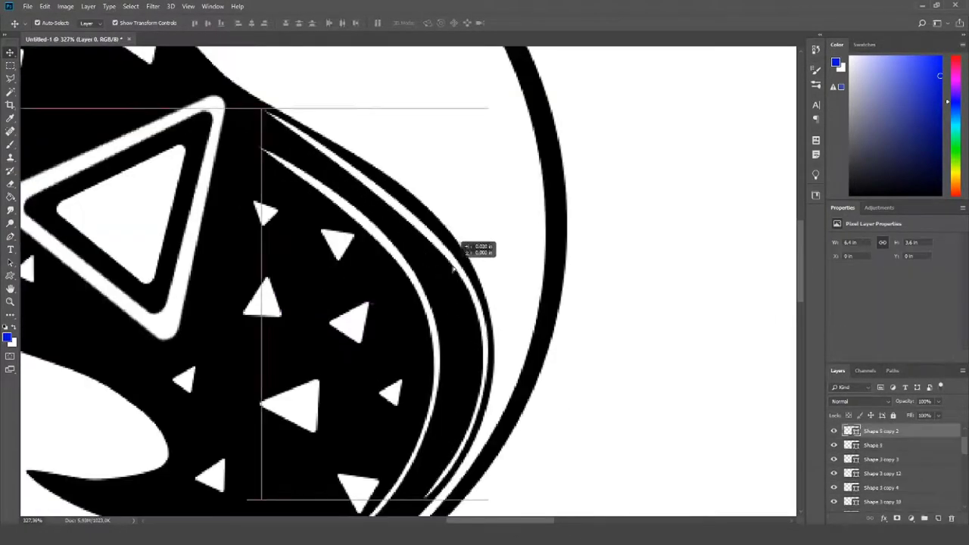
left_click_drag(405, 157, 413, 245)
key("ctrl+t")
right_click(460, 288)
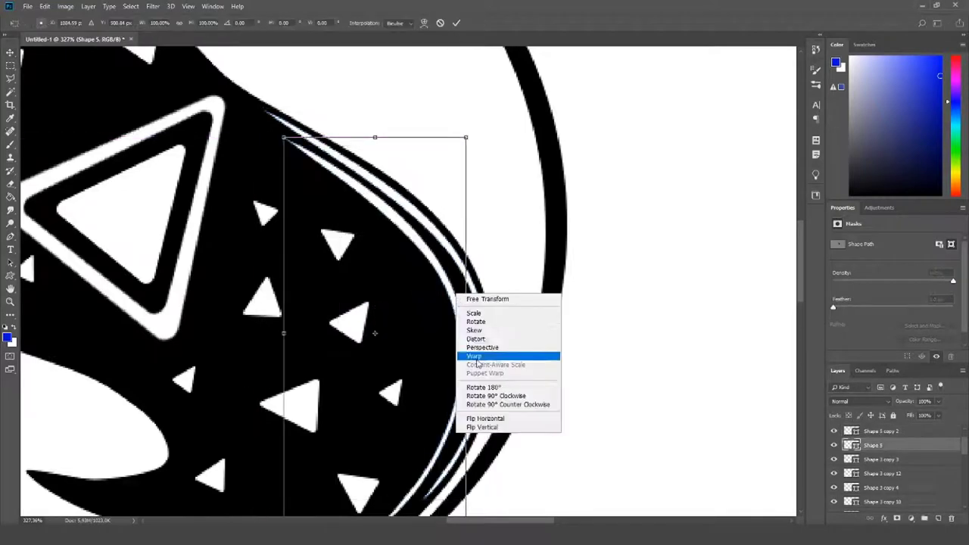
left_click(508, 356)
scroll(387, 303, "down", 2)
left_click_drag(320, 156, 277, 96)
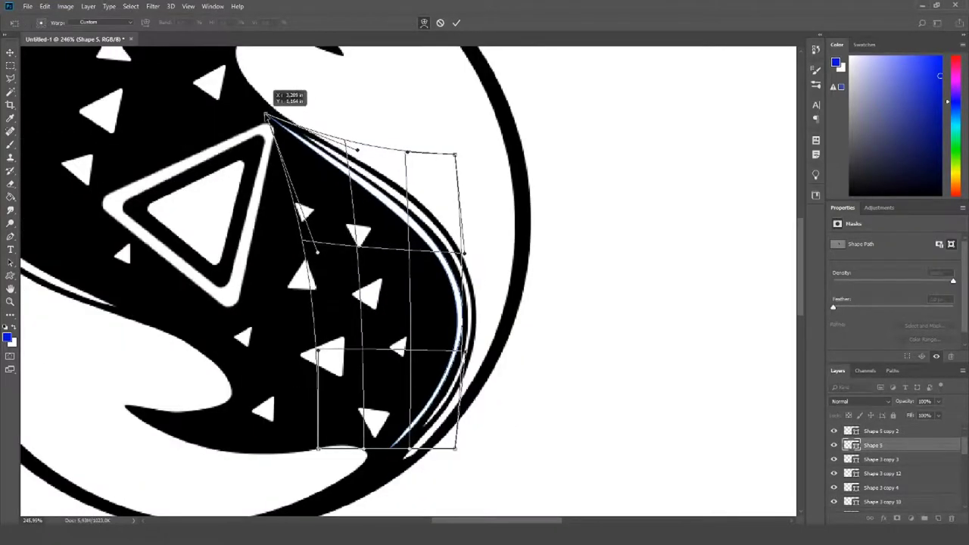
key("Return")
scroll(379, 265, "down", 3)
scroll(460, 241, "up", 3)
left_click_drag(457, 238, 518, 307)
Merge the two arc layers into one and warp them along the swoosh.
right_click(878, 437)
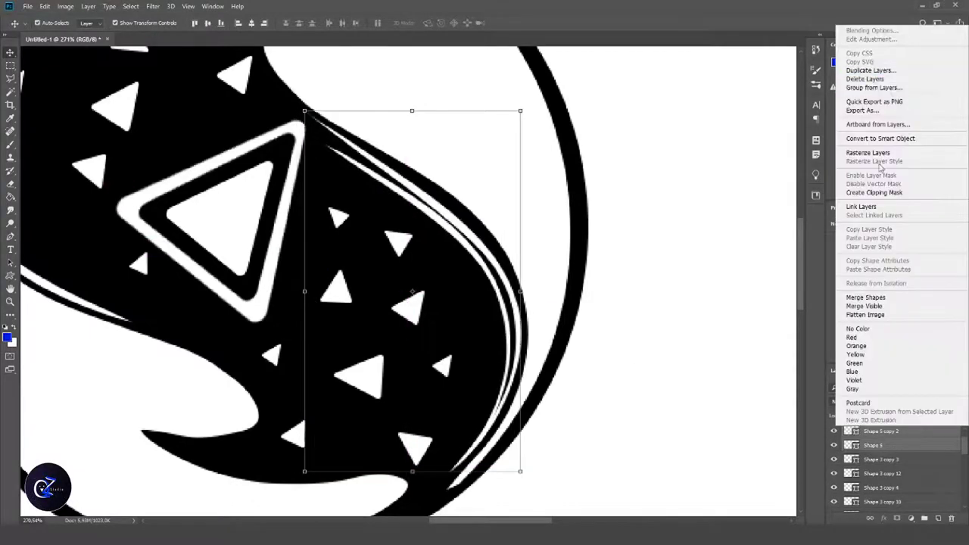
left_click(871, 365)
left_click_drag(424, 474, 432, 500)
key("Return")
scroll(431, 500, "down", 1)
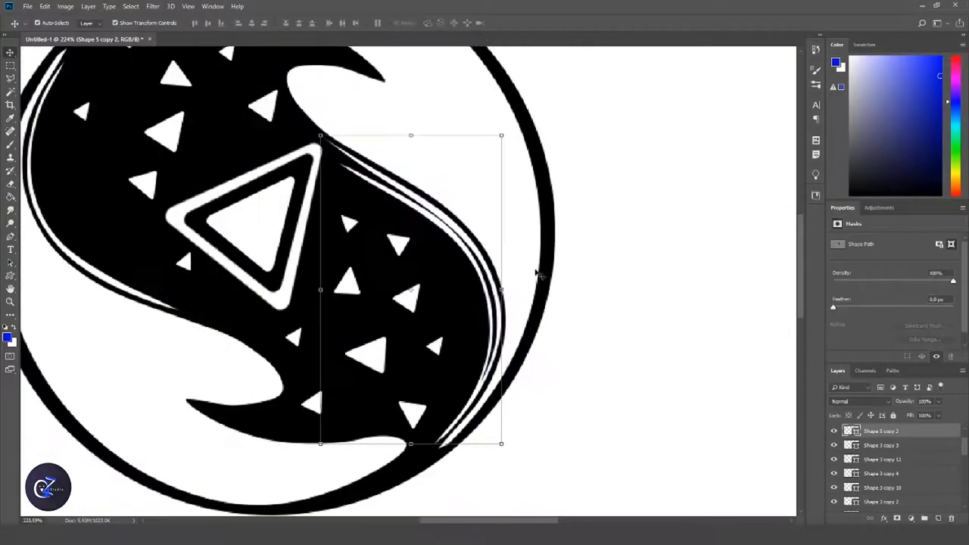
Duplicate the arc lines, flip horizontally, and rotate them onto the swoosh's left side.
key("ctrl+alt+t")
right_click(479, 209)
left_click(520, 330)
left_click_drag(318, 285, 112, 214)
scroll(112, 214, "up", 2)
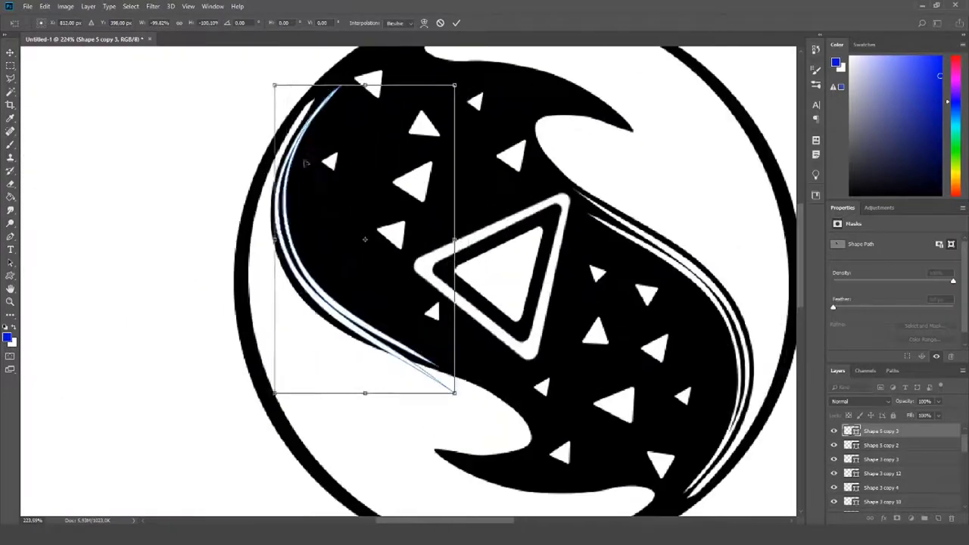
left_click_drag(265, 83, 252, 92)
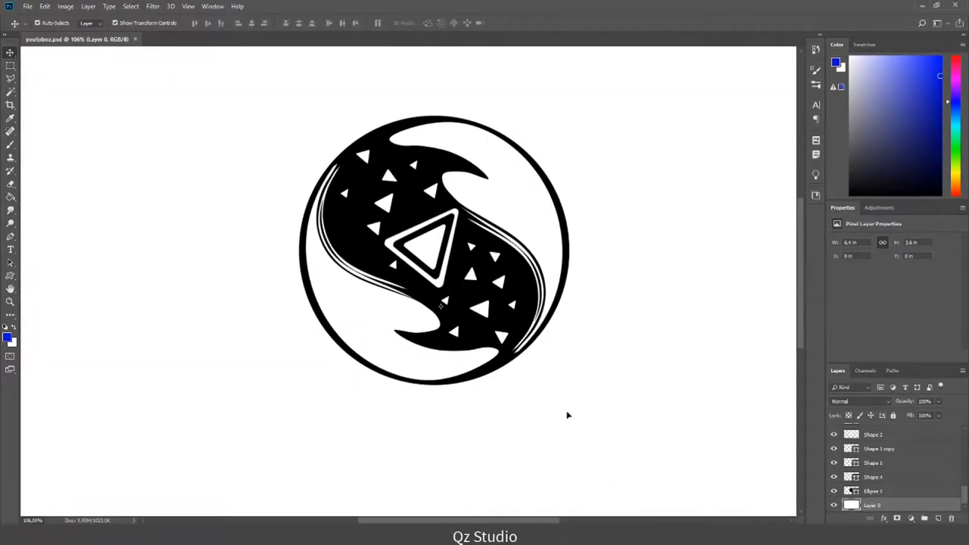
Hide Layer 0 and Ellipse 1, Merge Visible the swoosh layers, then show both again.
left_click(835, 505)
left_click(871, 491)
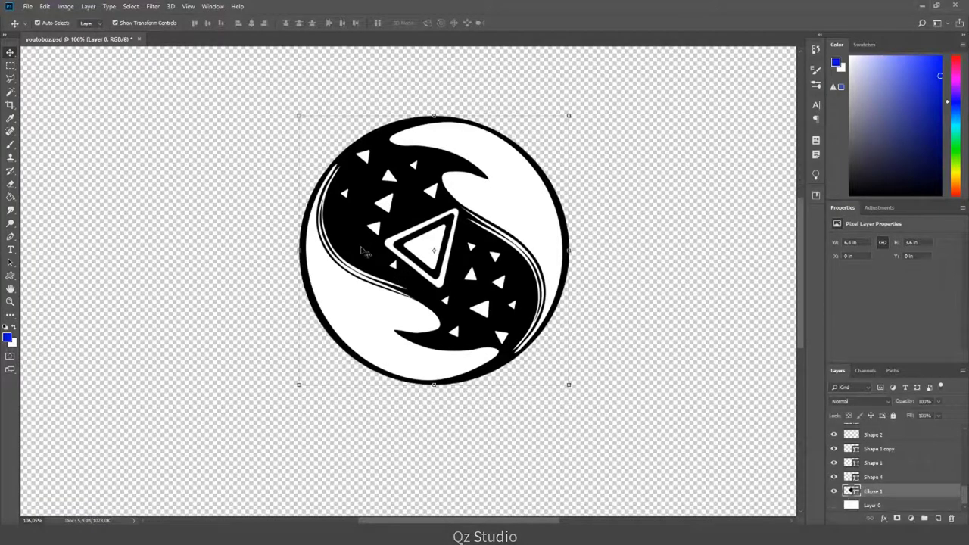
left_click(835, 492)
left_click(548, 241)
right_click(923, 454)
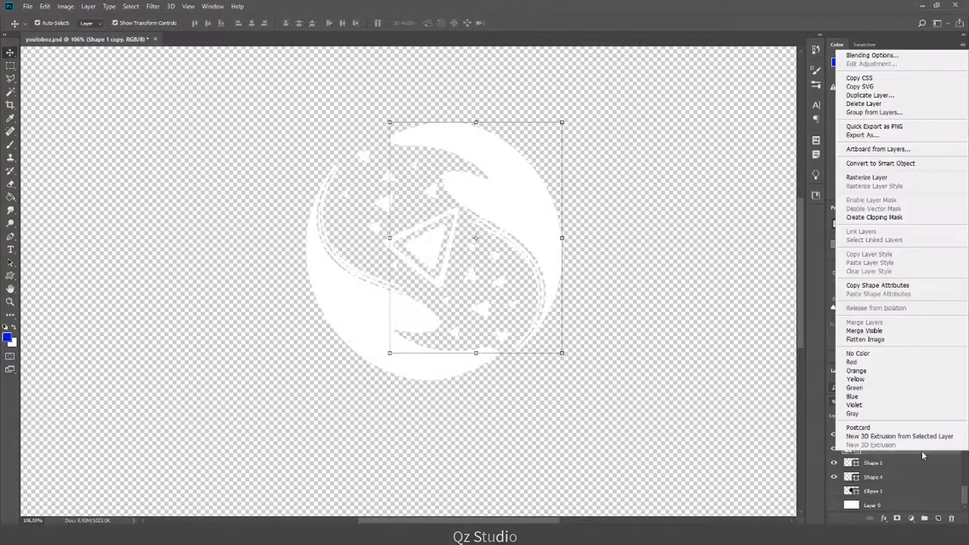
left_click(872, 331)
left_click(835, 430)
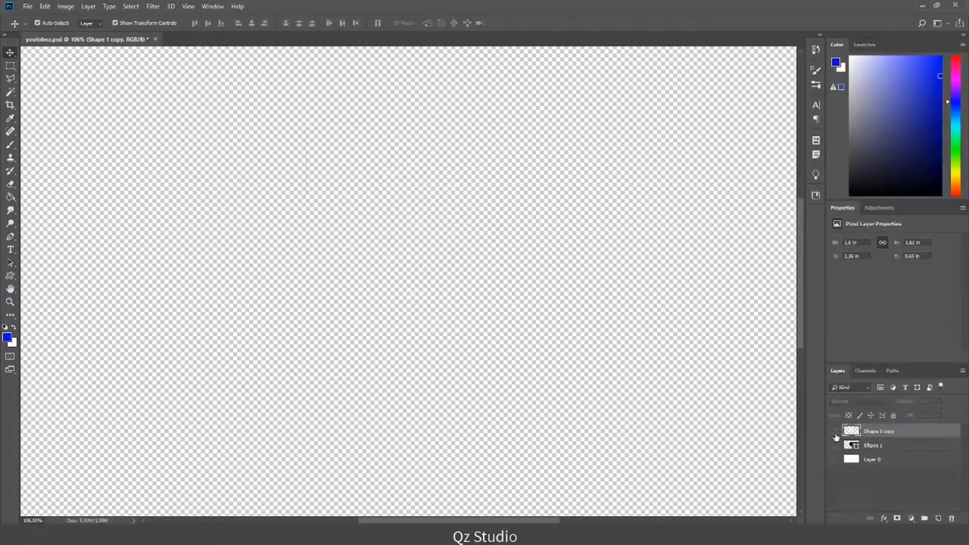
left_click(834, 445)
left_click(835, 459)
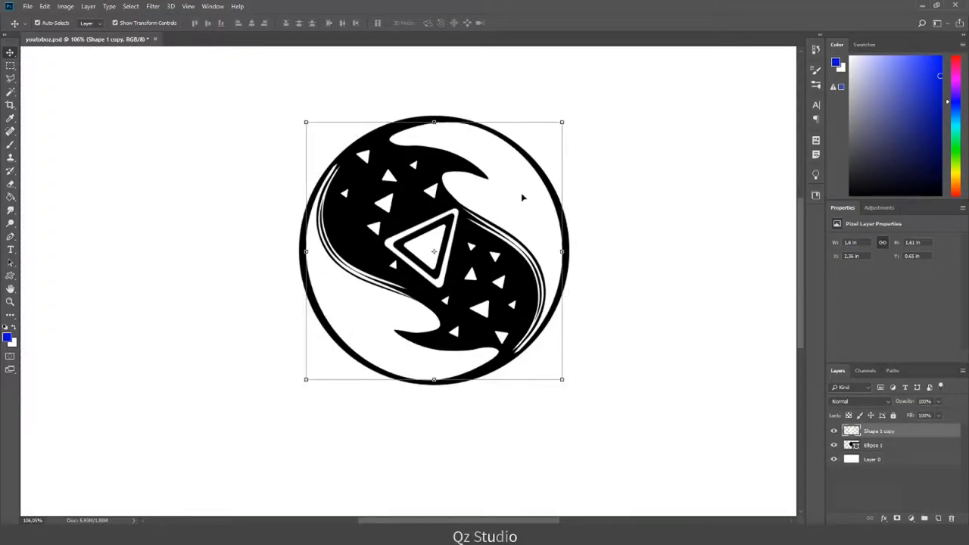
Add a Gradient Overlay to the merged layer with a bright cyan stop.
double_click(909, 430)
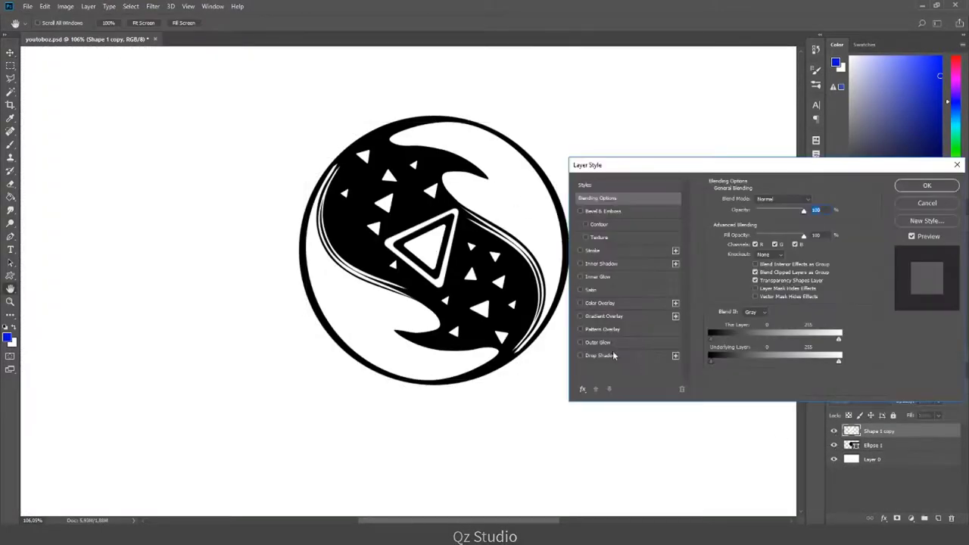
left_click(602, 316)
left_click(772, 223)
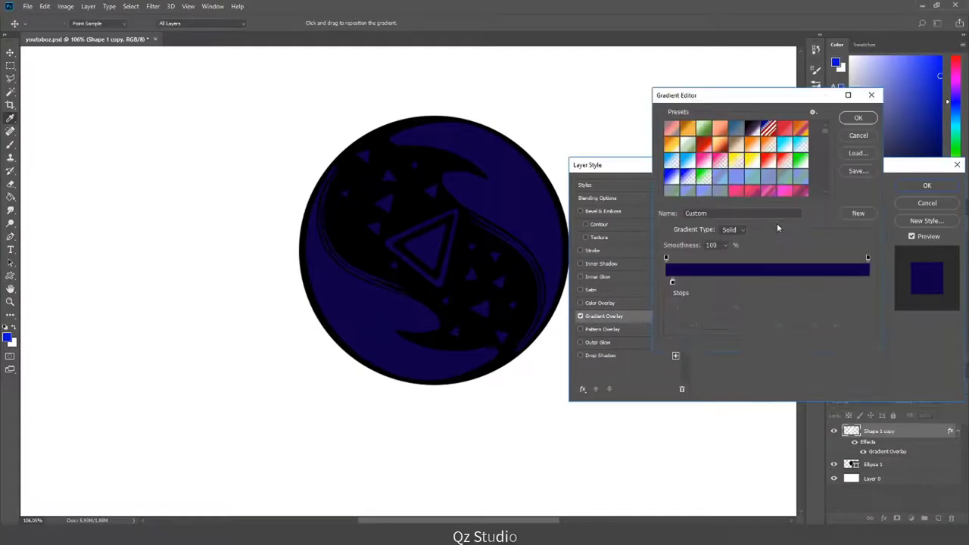
left_click(666, 282)
left_click(849, 282)
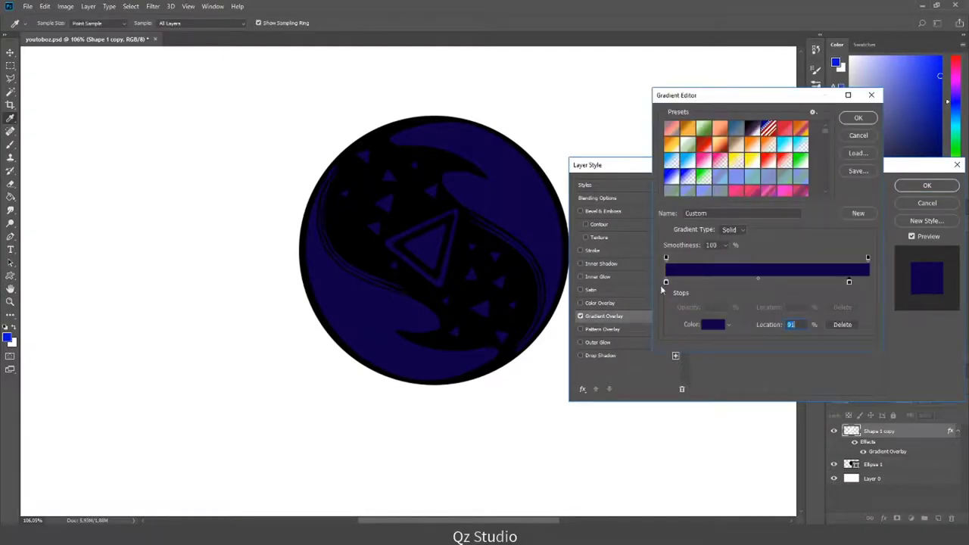
left_click(712, 324)
left_click_drag(840, 356, 840, 373)
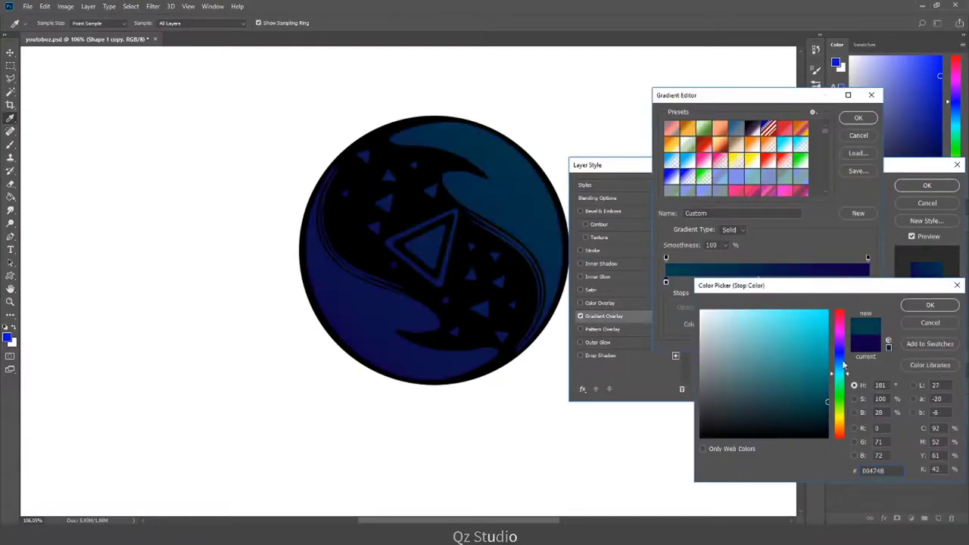
left_click_drag(827, 304, 890, 292)
left_click(929, 305)
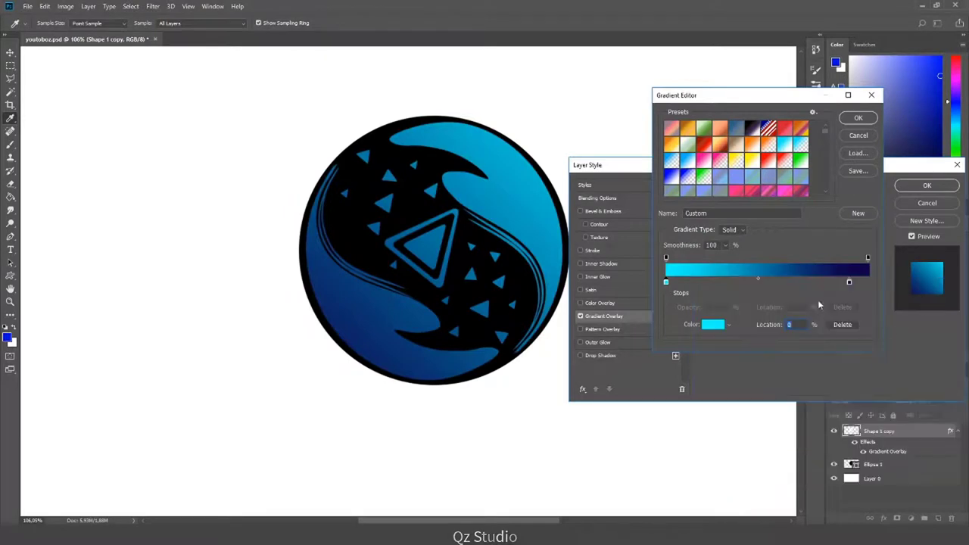
Make the other gradient stop vivid magenta and keep the new gradient.
left_click(849, 283)
left_click(712, 324)
left_click(841, 333)
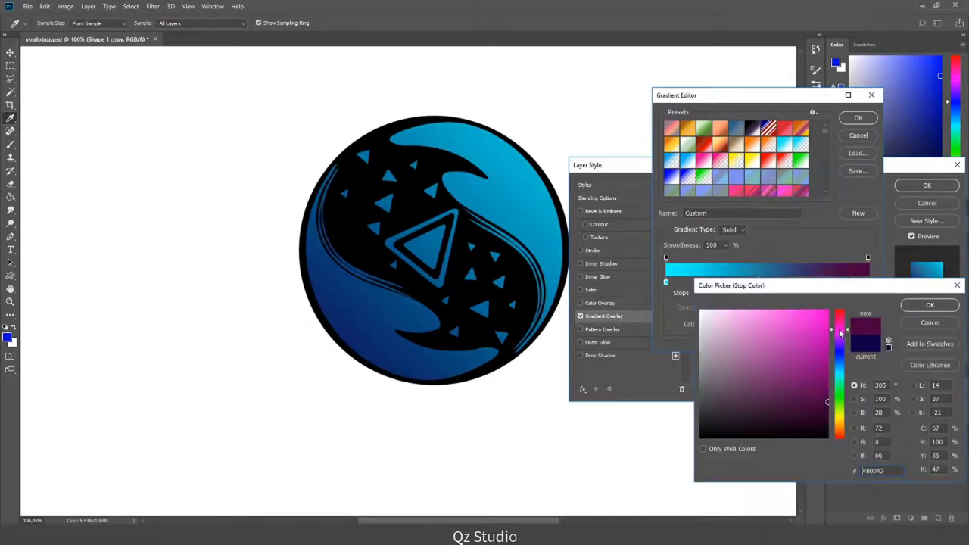
left_click_drag(841, 337, 859, 301)
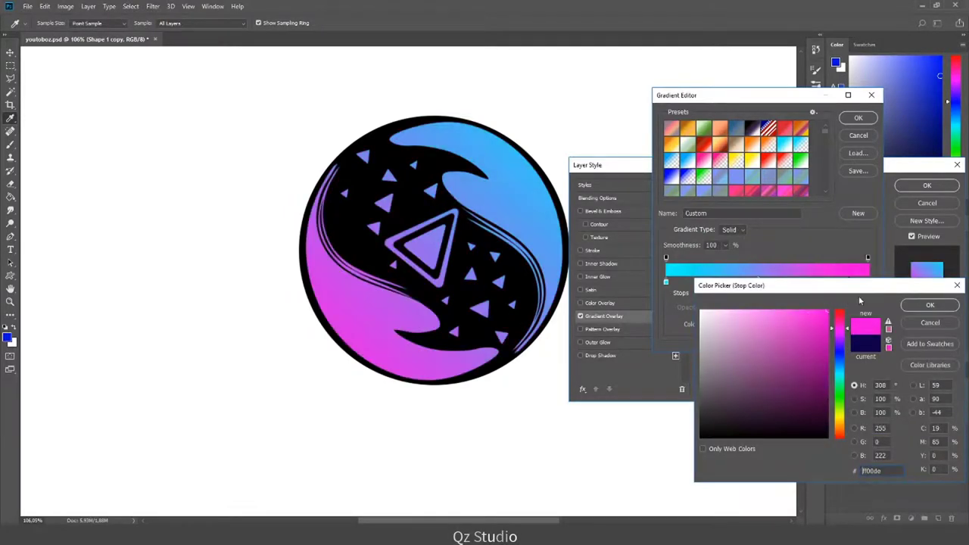
left_click(930, 306)
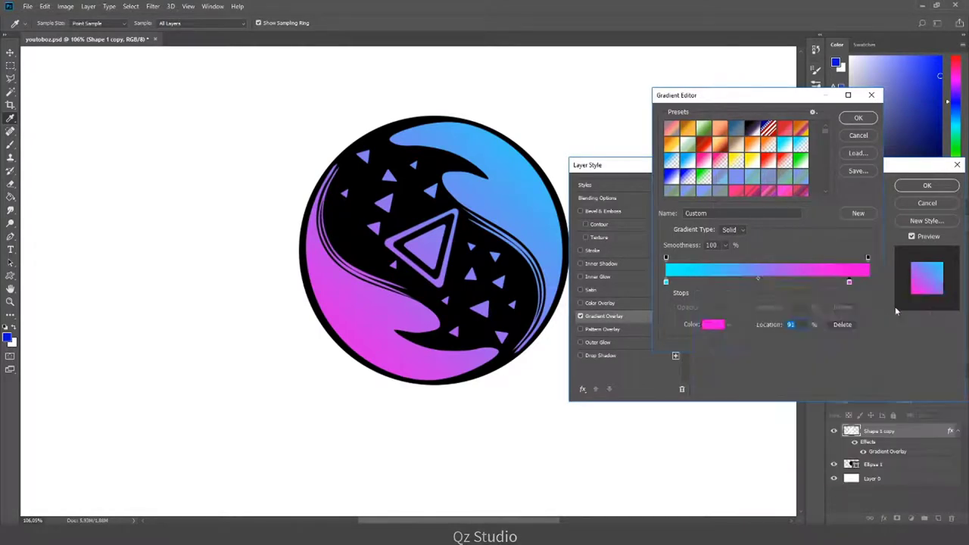
key("Return")
Set the gradient angle to about −38° and scale to about 97%, cyan at lower-left.
left_click(760, 253)
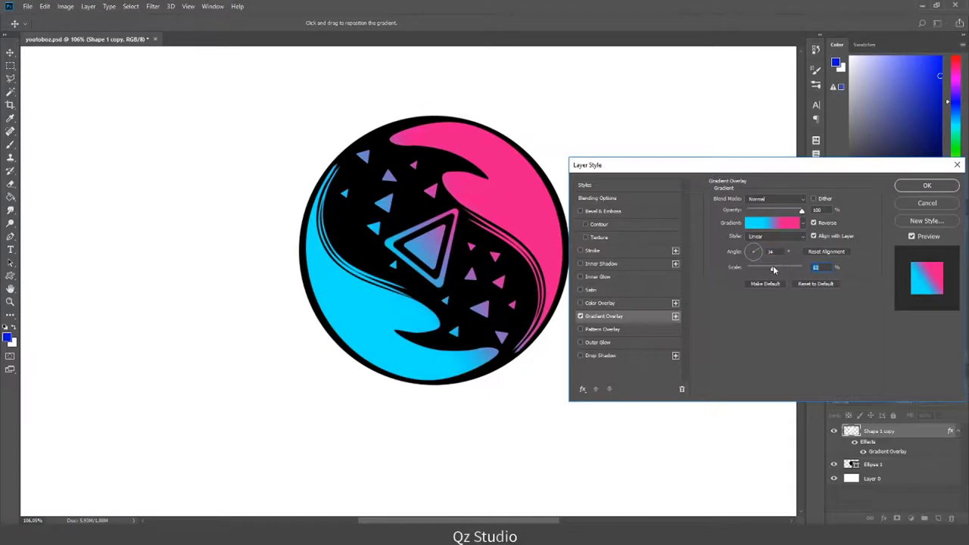
left_click_drag(773, 270, 744, 271)
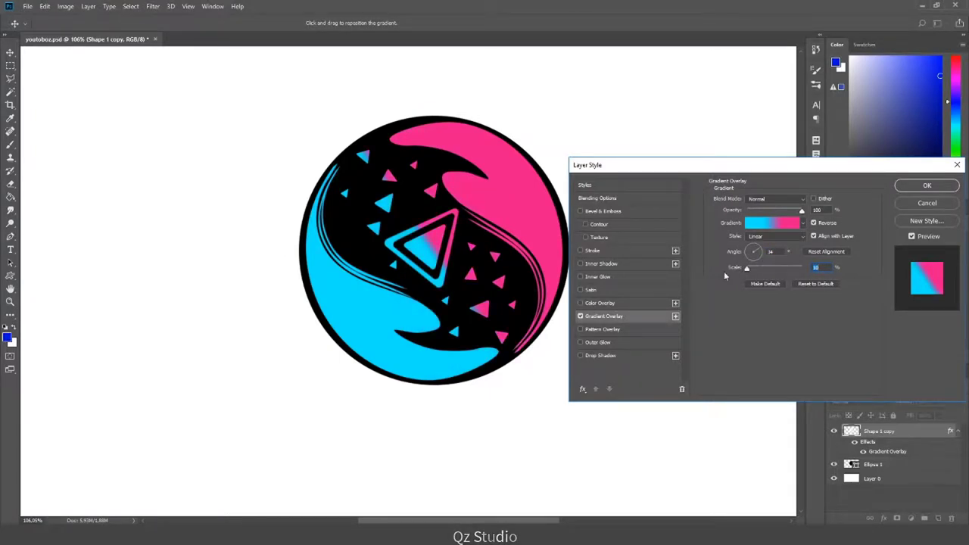
left_click(756, 269)
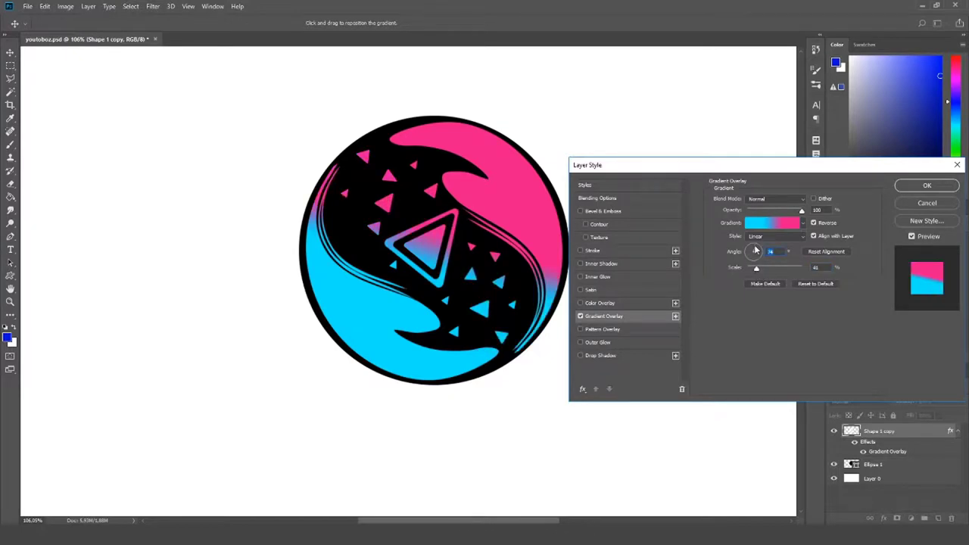
left_click_drag(755, 250, 752, 262)
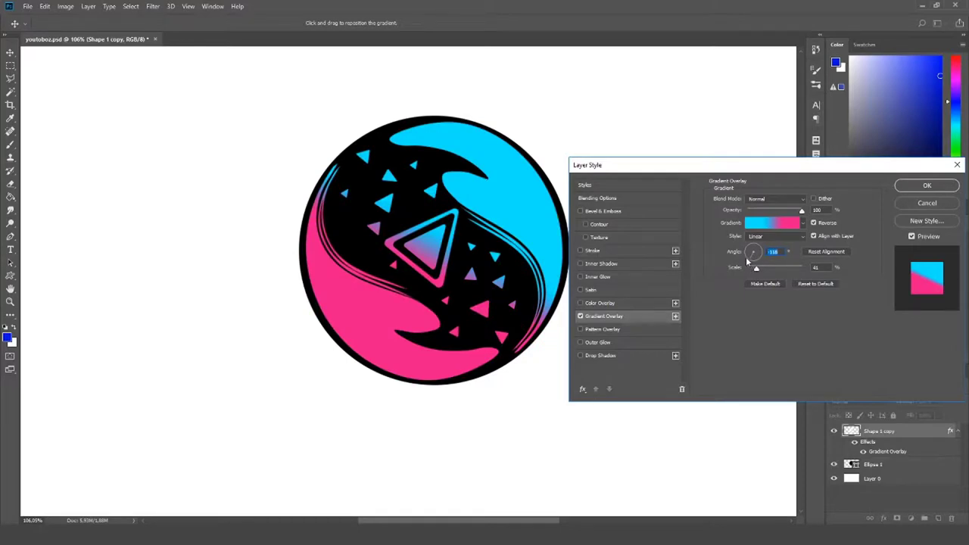
mouse_move(746, 256)
left_mouse_down()
mouse_move(774, 271)
mouse_move(762, 260)
left_mouse_up()
Apply the gradient style and place the Volt wordmark PNG below the logo.
left_click(927, 185)
scroll(571, 234, "down", 2)
scroll(571, 234, "down", 2)
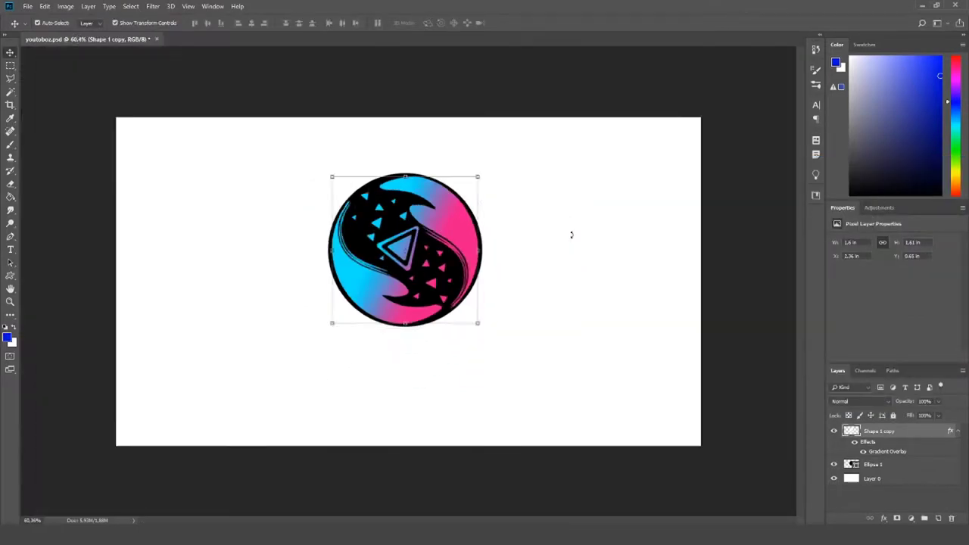
scroll(666, 244, "down", 2)
scroll(501, 293, "up", 3)
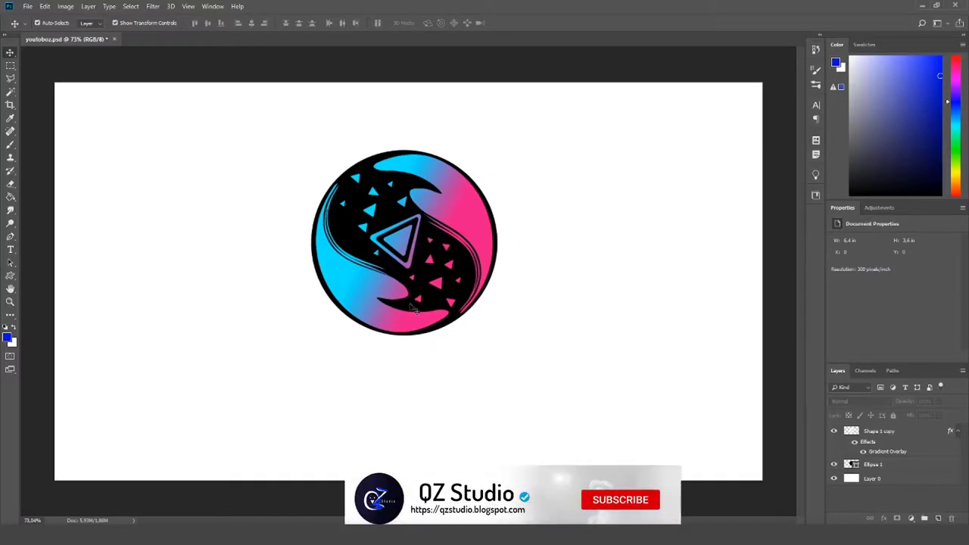
left_click_drag(235, 505, 424, 381)
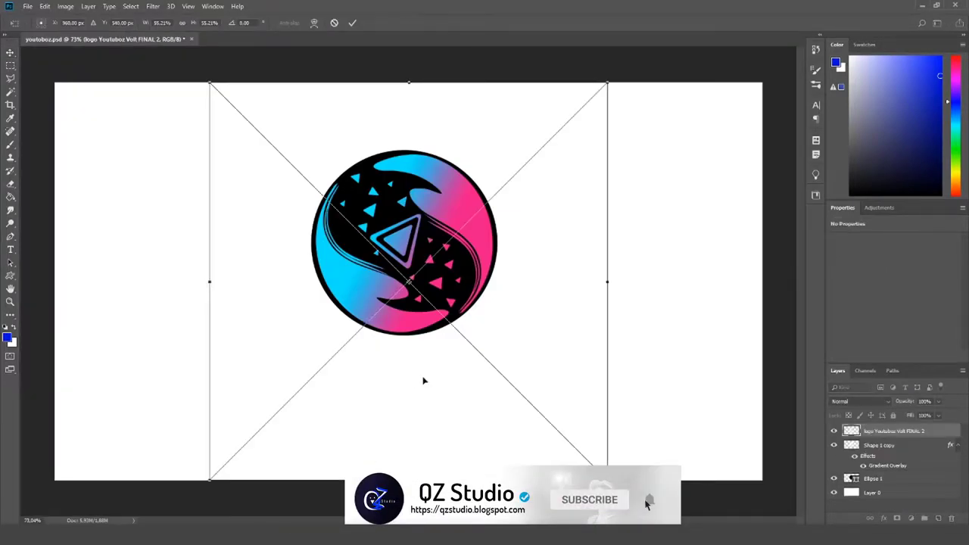
key("Return")
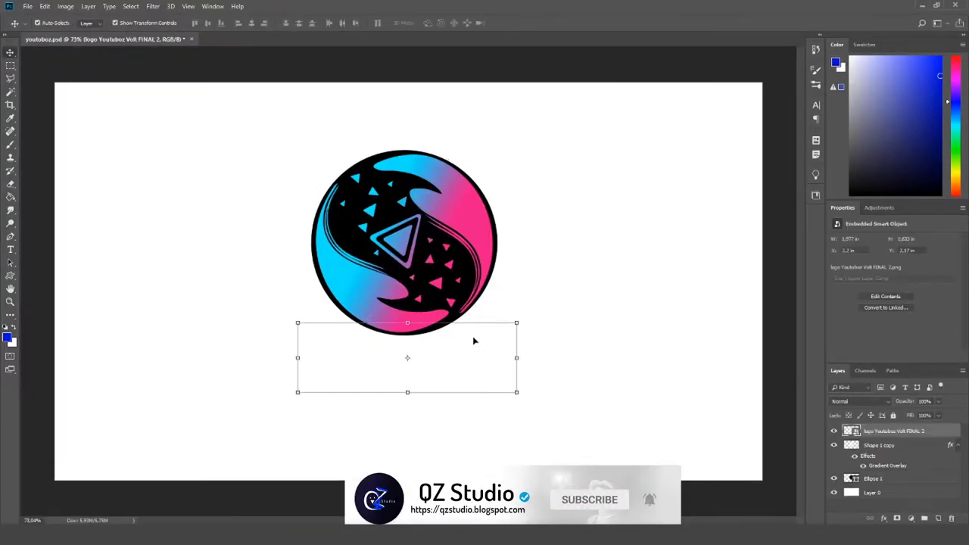
left_click_drag(459, 351, 458, 386)
Add a new layer above Layer 0 and fill it solid black.
left_click(867, 493)
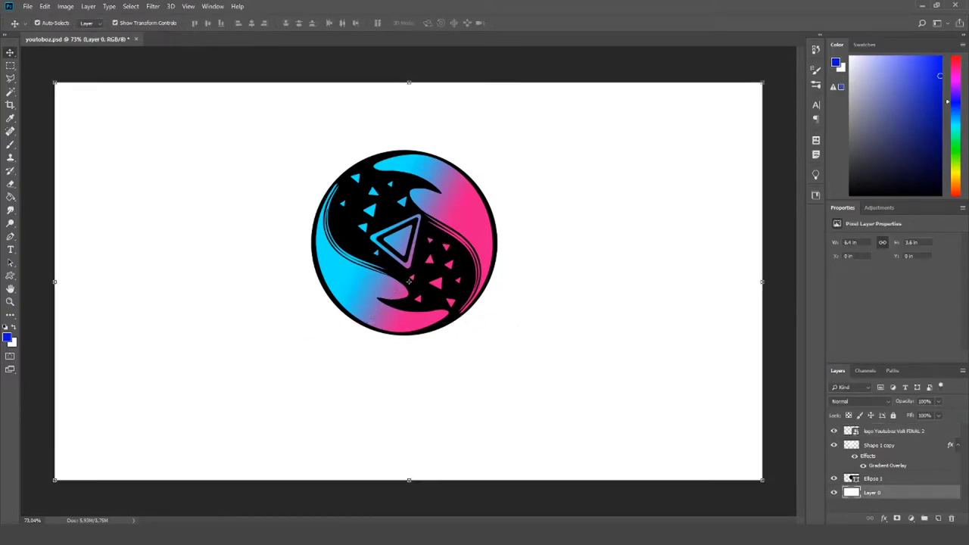
left_click(938, 518)
left_click(11, 340)
left_click(755, 476)
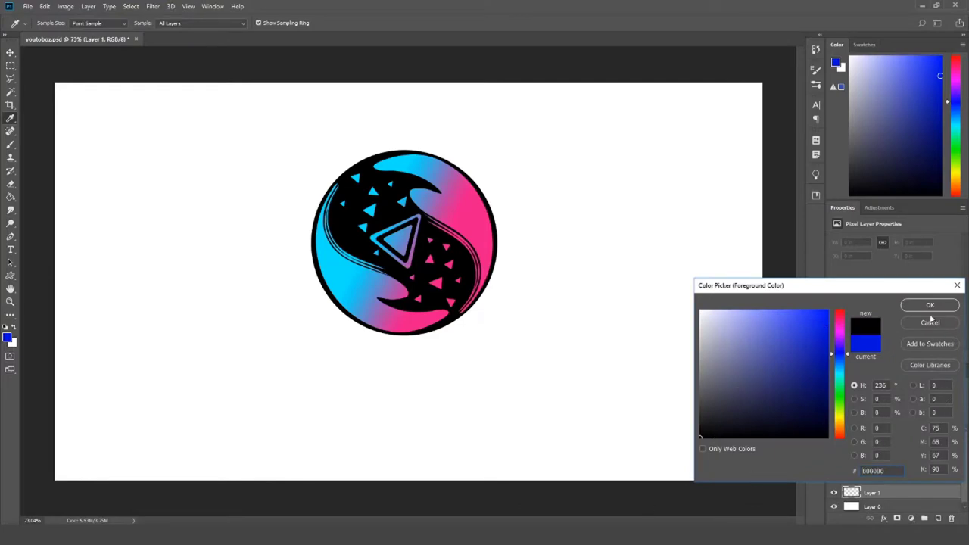
left_click(931, 302)
left_click(11, 197)
left_click(181, 229)
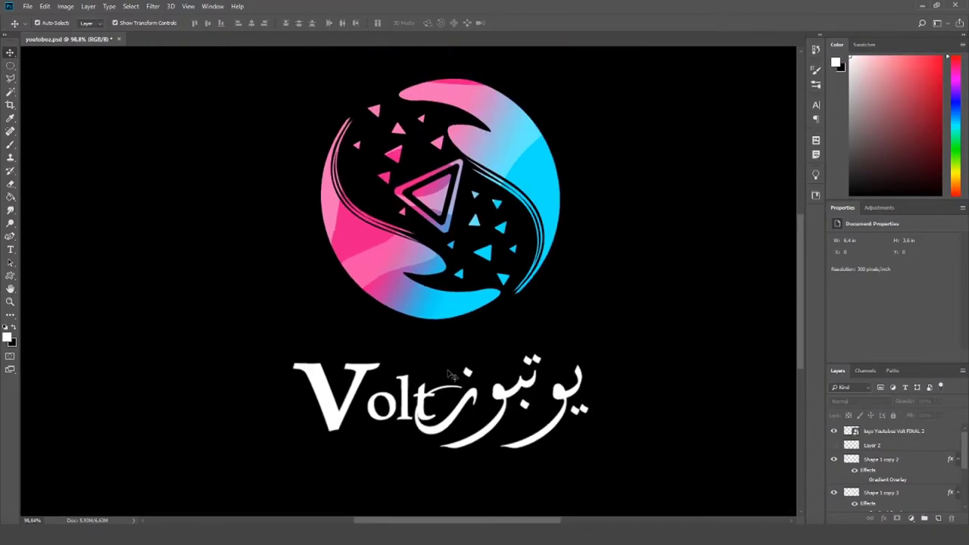
scroll(455, 337, "down", 2)
scroll(418, 310, "up", 1)
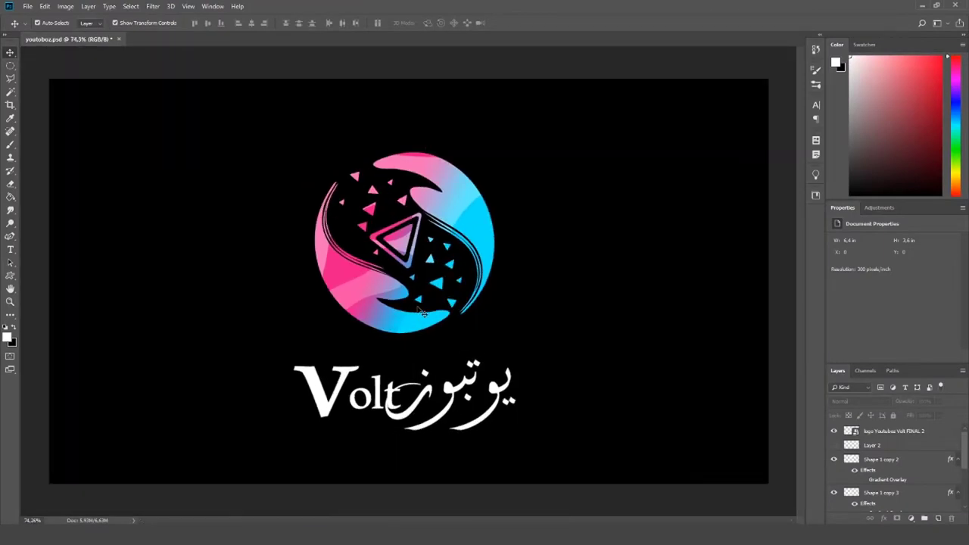